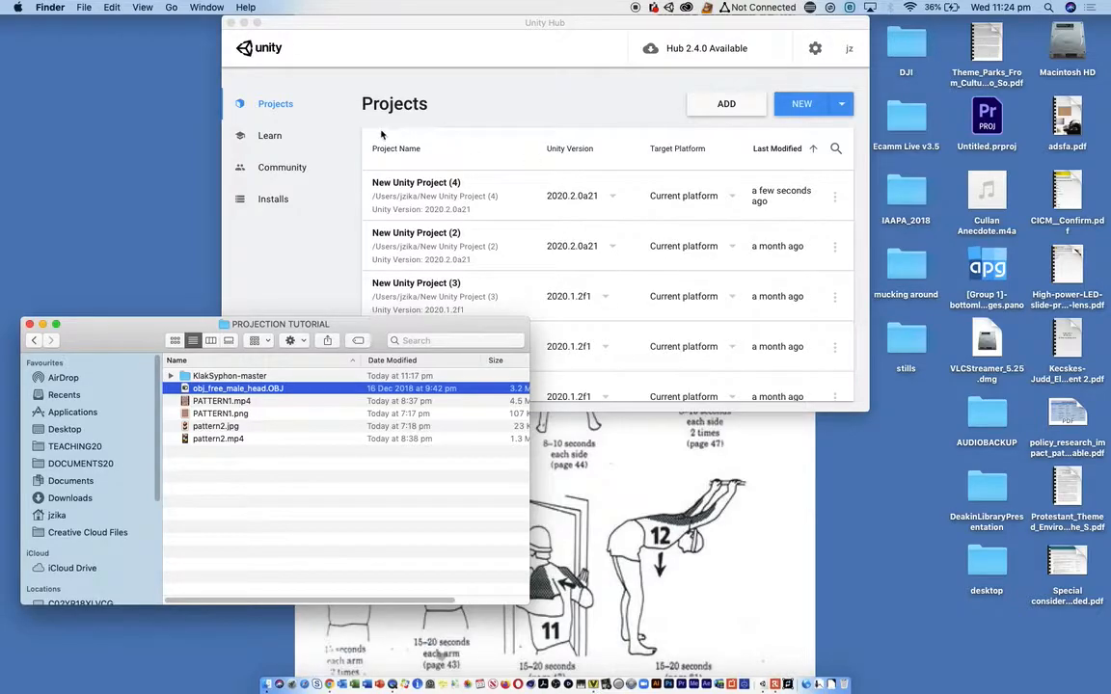
# - Create a new project from the 3D template with the name New Unity Project (5)
pyautogui.moveTo(385, 331); pyautogui.dragTo(374, 372)
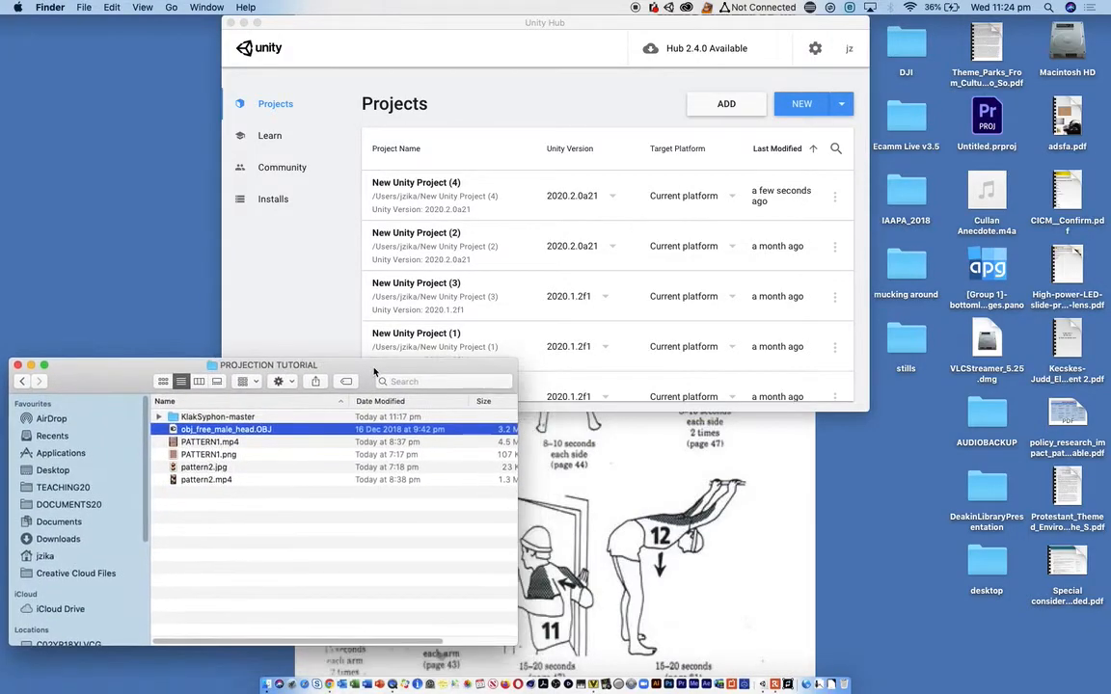
pyautogui.click(805, 109)
pyautogui.click(803, 107)
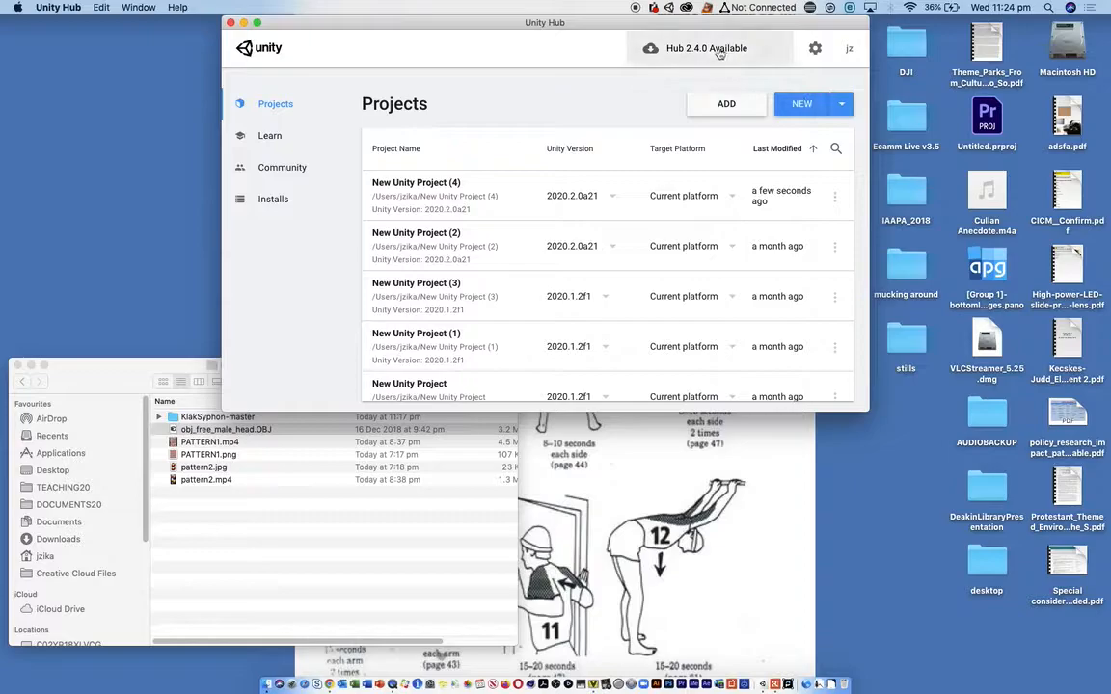
pyautogui.click(801, 104)
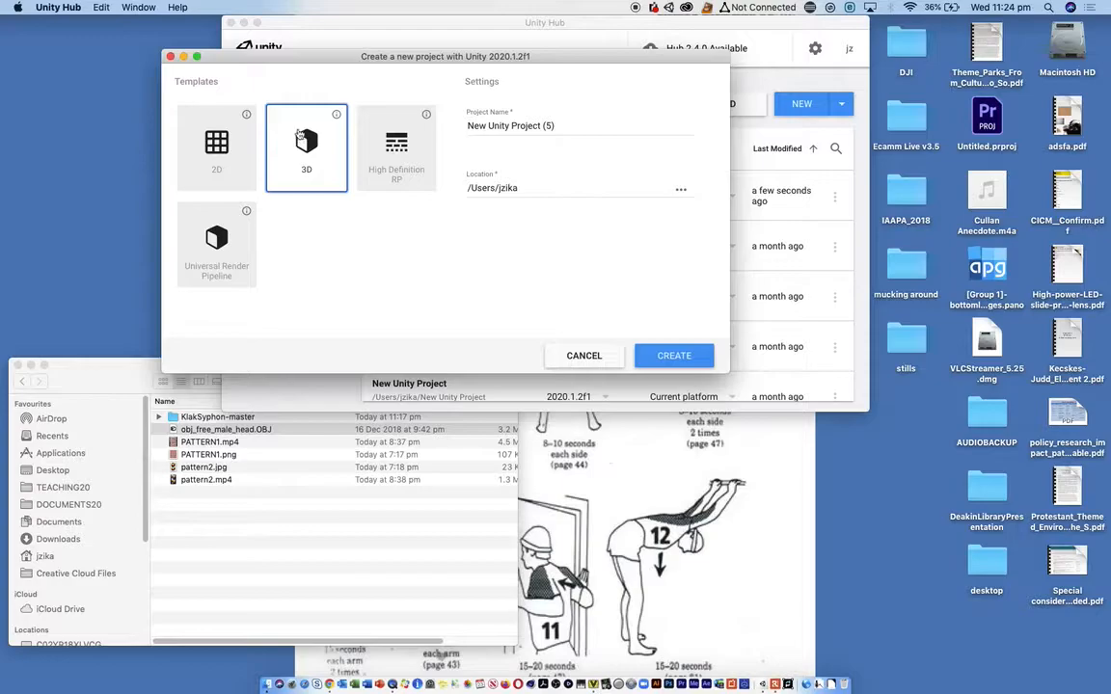
pyautogui.click(682, 356)
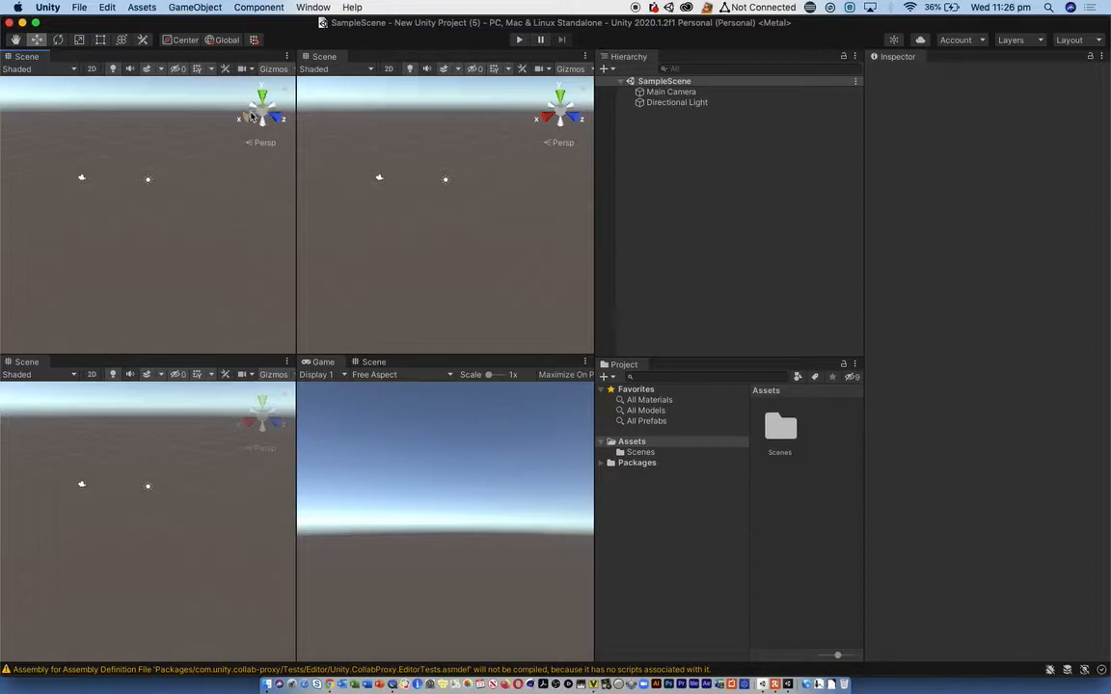
# - Add a 3D cube to the sample scene
pyautogui.keyDown('alt'); pyautogui.moveTo(101, 186); pyautogui.dragTo(106, 190); pyautogui.keyUp('alt')
pyautogui.click(195, 6)
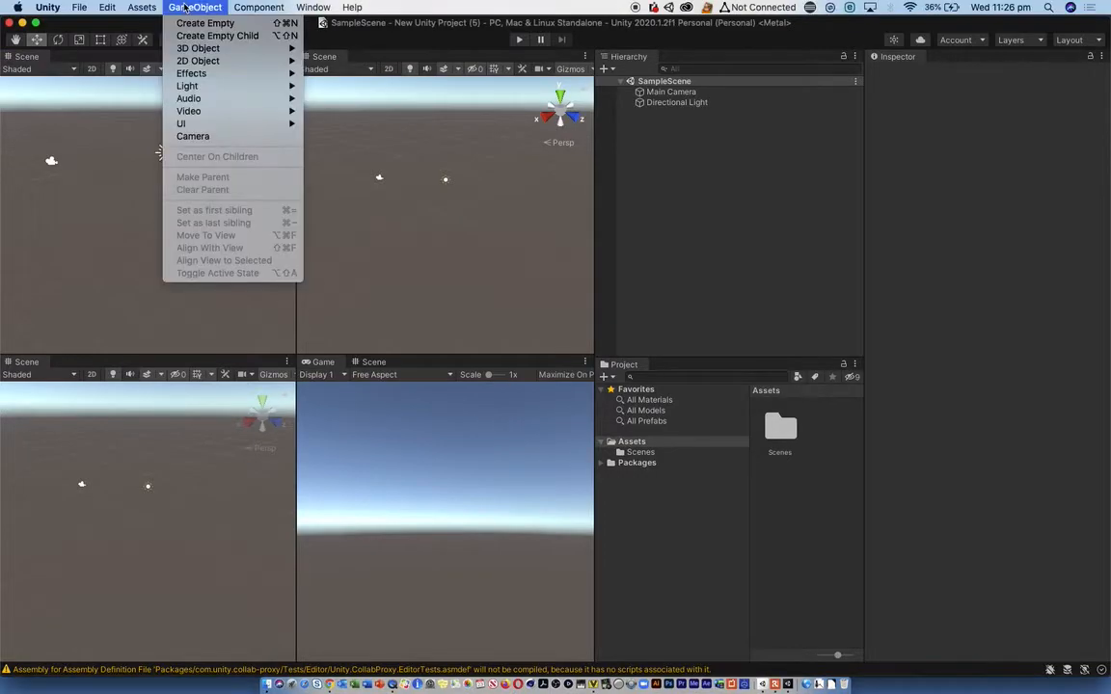
pyautogui.moveTo(198, 48)
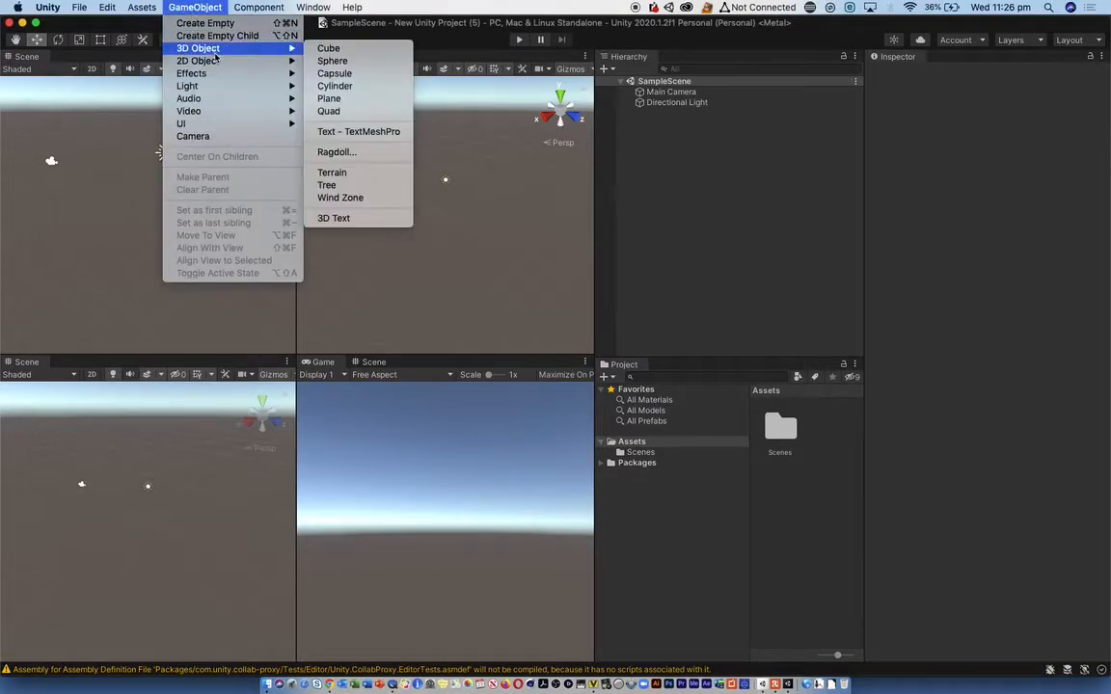
pyautogui.click(363, 53)
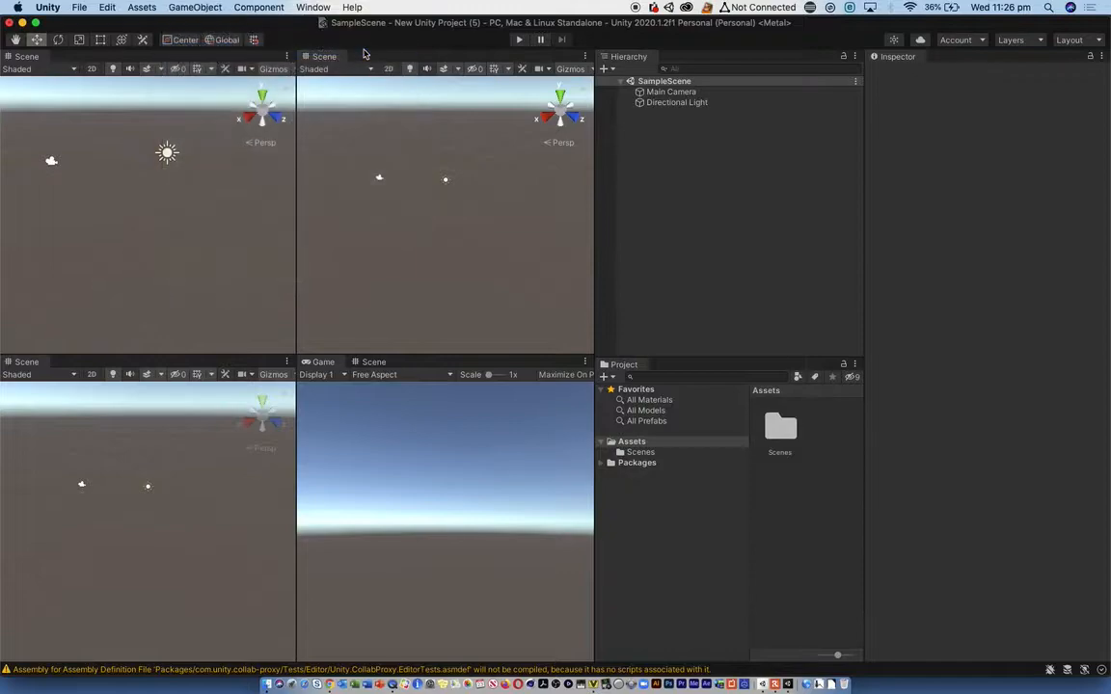
pyautogui.moveTo(150, 168); pyautogui.dragTo(169, 153)
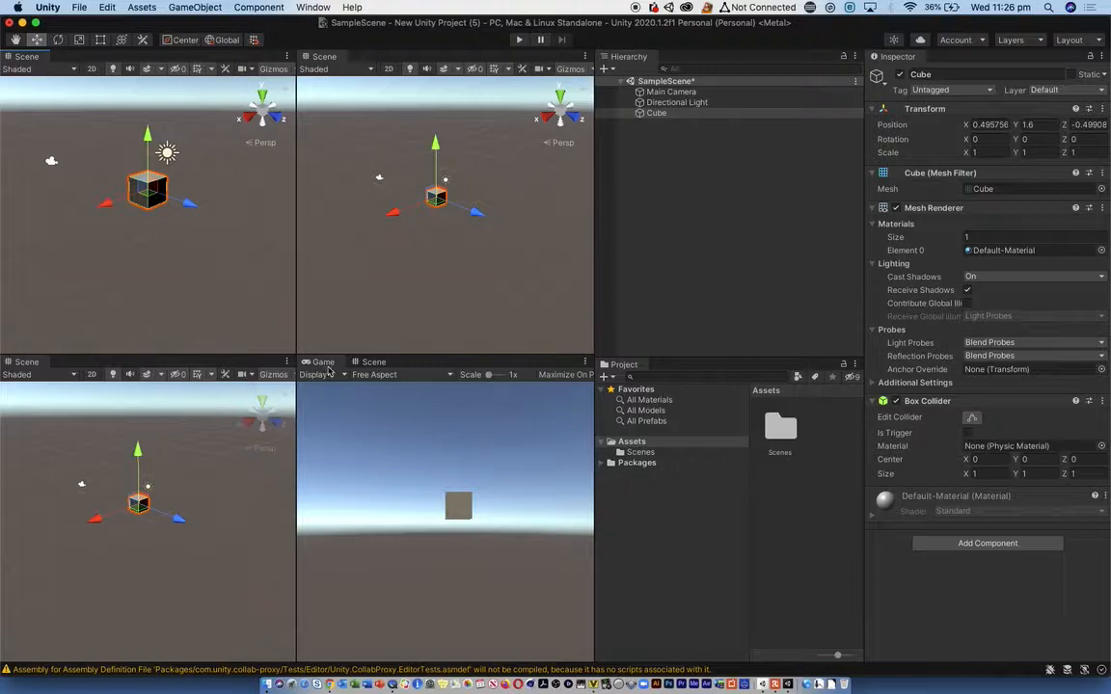
# - Set the first scene view to the Back orientation and deselect the cube
pyautogui.click(254, 112)
pyautogui.click(247, 111)
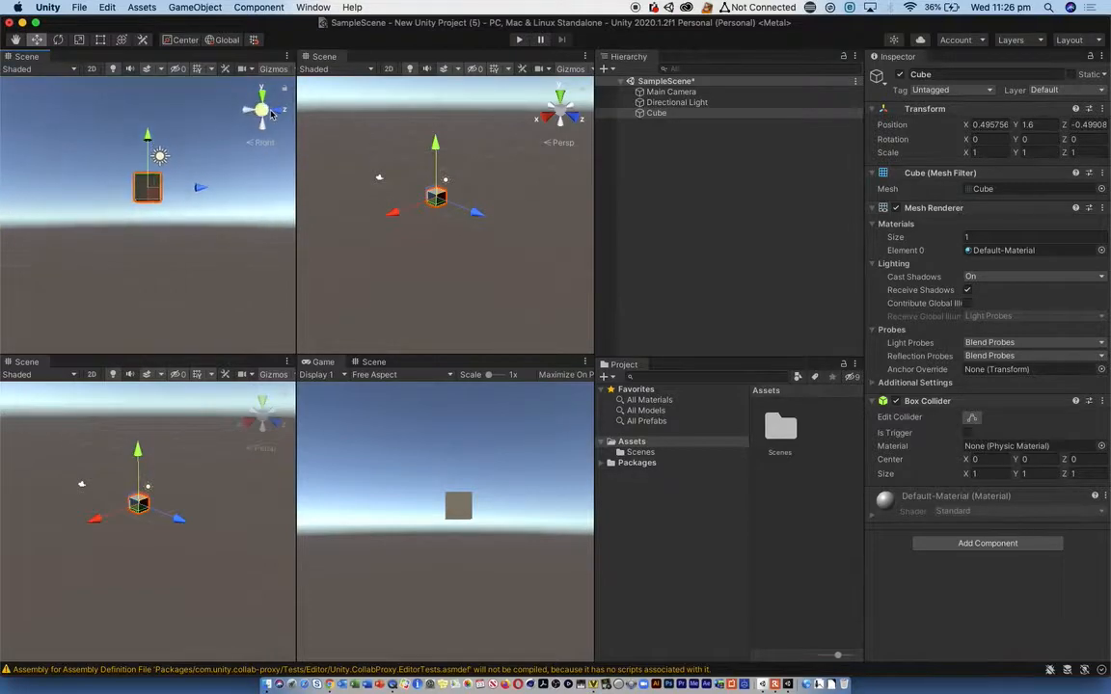
pyautogui.click(261, 124)
pyautogui.click(260, 109)
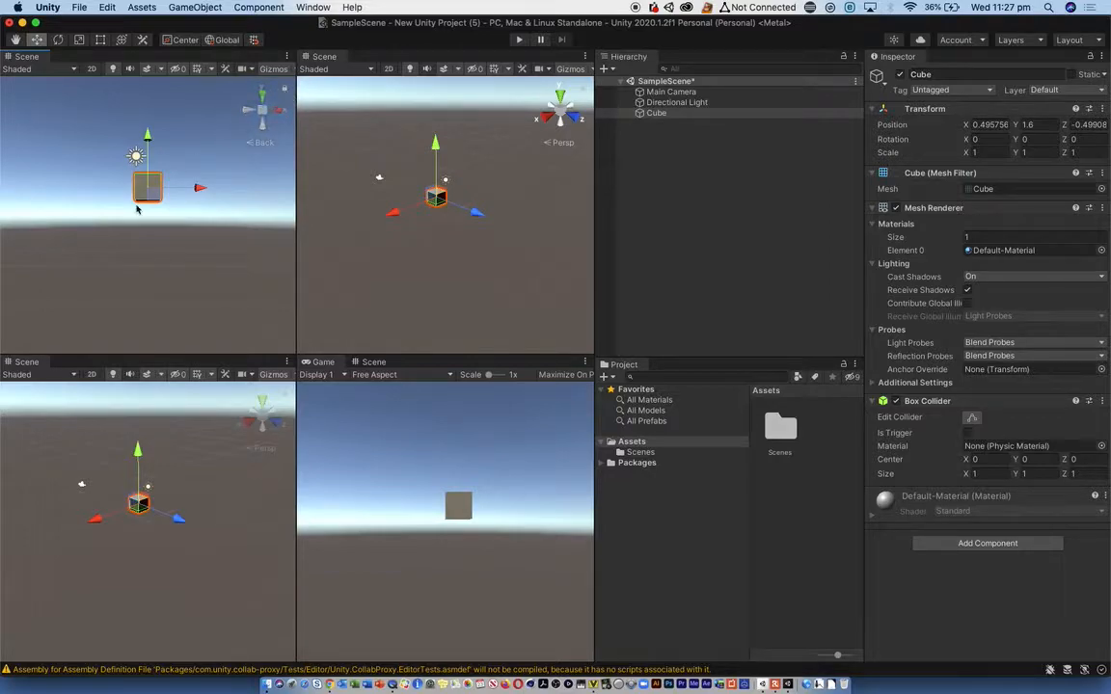
pyautogui.click(205, 223)
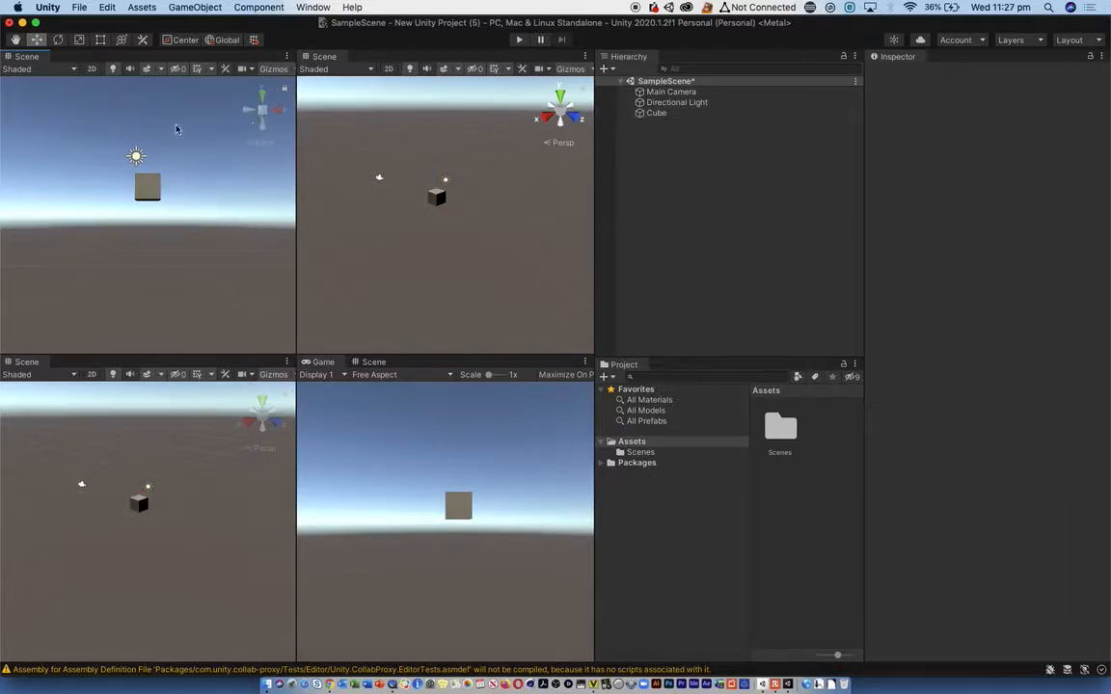
pyautogui.scroll(2, 151, 194)
pyautogui.scroll(-2, 151, 194)
pyautogui.scroll(5, 145, 174)
pyautogui.scroll(-5, 133, 154)
# - Select the Main Camera in the scene and shift it along its Z axis
pyautogui.click(82, 485)
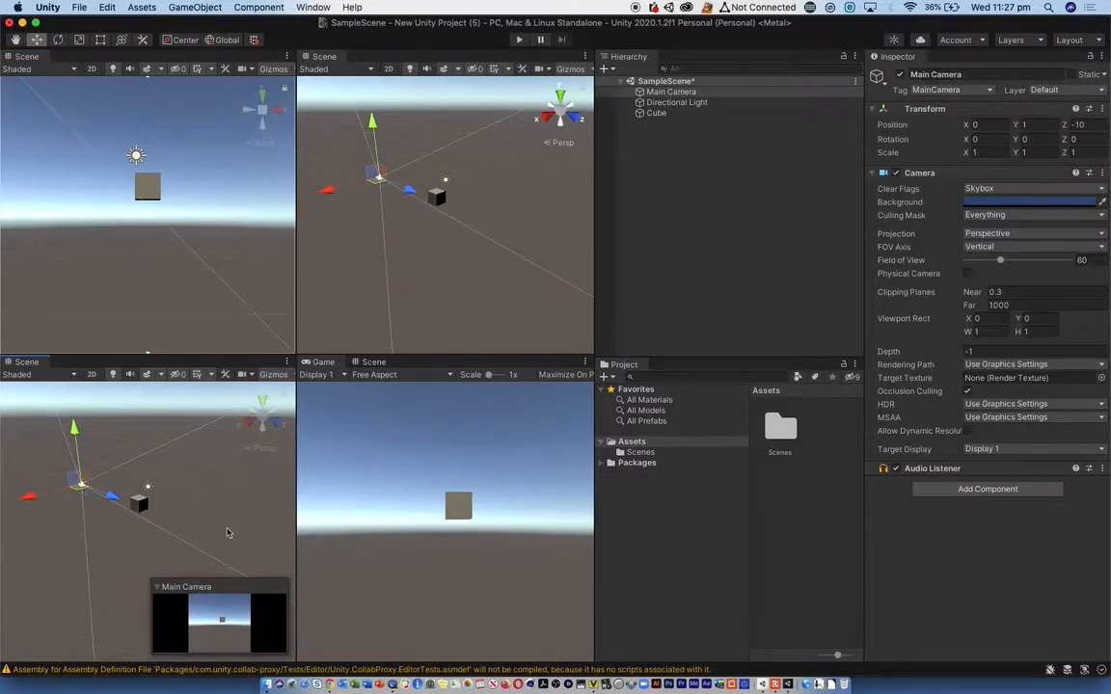
pyautogui.moveTo(113, 500); pyautogui.dragTo(142, 511)
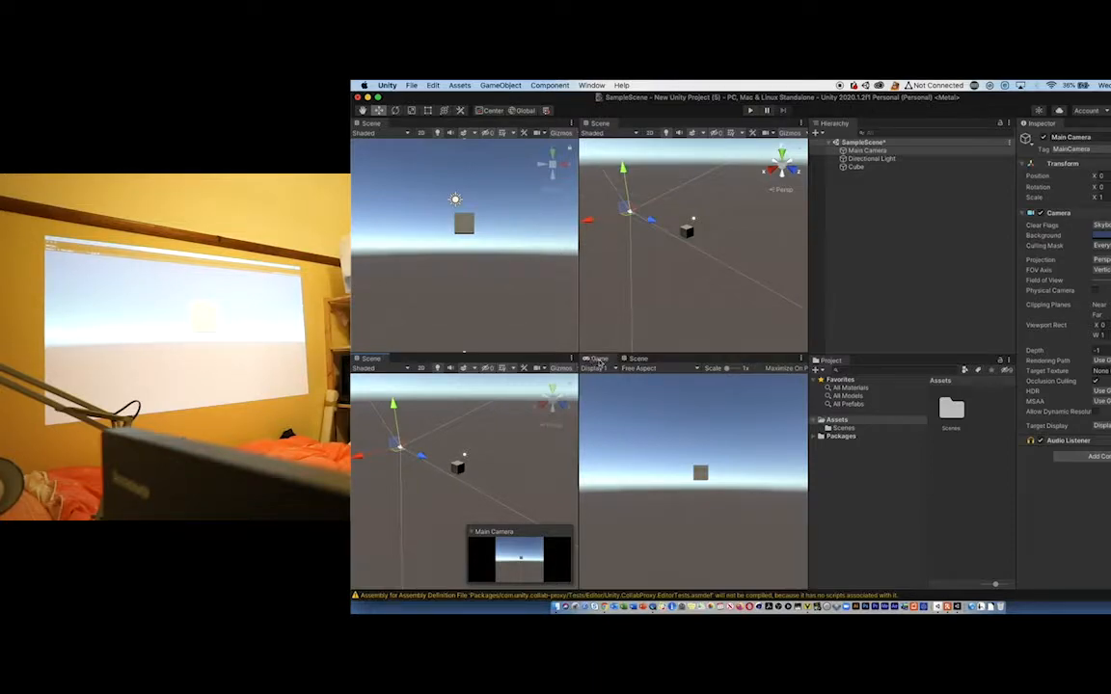
# - Detach the Game view from the editor layout and place it on the projector display
pyautogui.moveTo(598, 362); pyautogui.dragTo(1091, 400)
pyautogui.moveTo(1091, 399)
pyautogui.mouseDown()
pyautogui.moveTo(754, 392)
pyautogui.moveTo(595, 352)
pyautogui.moveTo(604, 363)
pyautogui.moveTo(875, 394)
pyautogui.moveTo(1109, 398)
pyautogui.mouseUp()
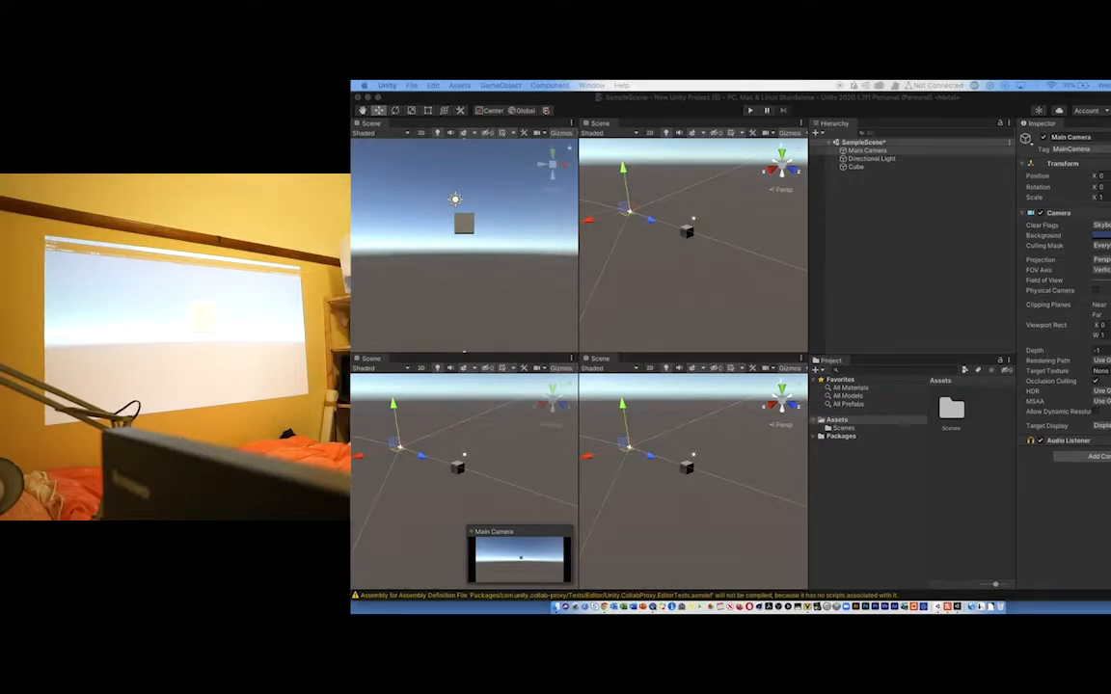
# - Move the Main Camera closer to the cube along Z and shift it sideways along X
pyautogui.moveTo(425, 458); pyautogui.dragTo(513, 491)
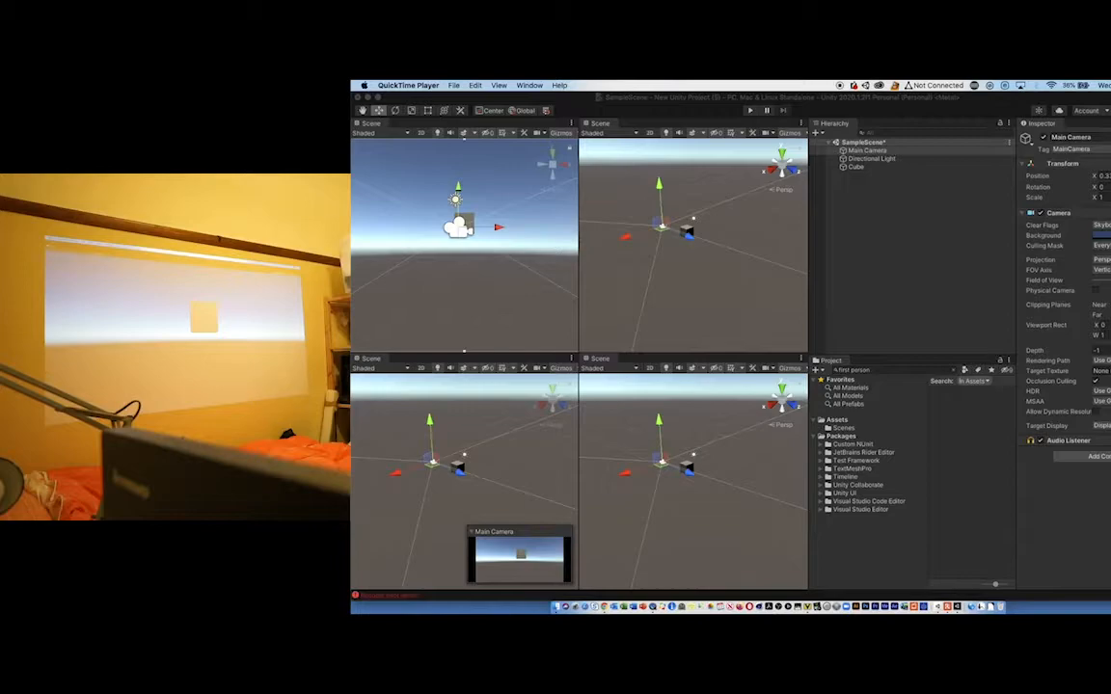
pyautogui.click(624, 238)
pyautogui.moveTo(624, 238)
pyautogui.mouseDown()
pyautogui.moveTo(615, 247)
pyautogui.moveTo(651, 243)
pyautogui.moveTo(612, 258)
pyautogui.mouseUp()
# - Select the cube and lower it slightly along the Y axis
pyautogui.click(688, 232)
pyautogui.moveTo(691, 196); pyautogui.dragTo(681, 249)
# - Offset the Main Camera sideways to about X 2.8 and adjust its Z distance so the cube sits off-centre in the camera picture
pyautogui.click(648, 232)
pyautogui.moveTo(579, 281); pyautogui.dragTo(634, 269)
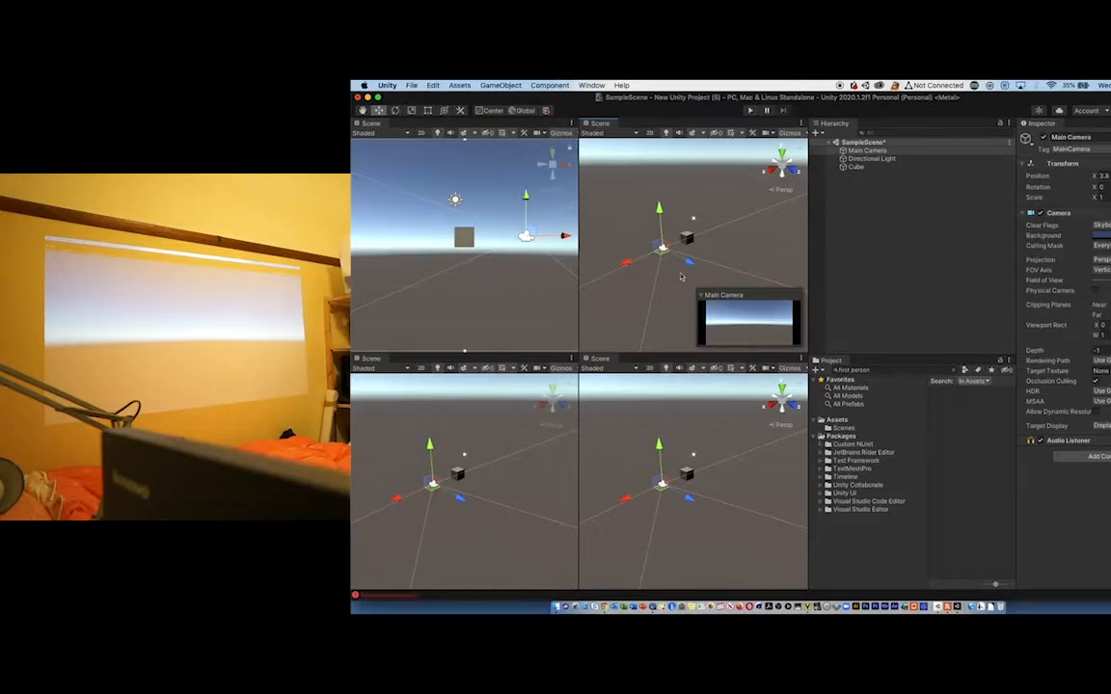
pyautogui.moveTo(617, 265); pyautogui.dragTo(682, 236)
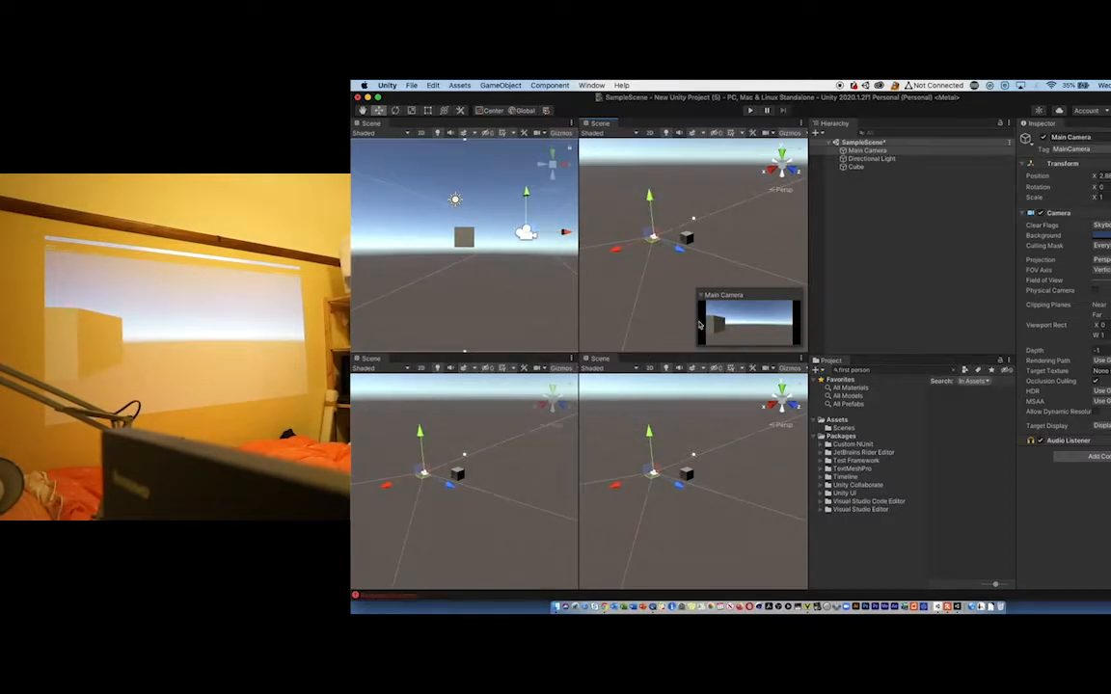
pyautogui.moveTo(680, 248)
pyautogui.mouseDown()
pyautogui.moveTo(619, 214)
pyautogui.moveTo(678, 232)
pyautogui.mouseUp()
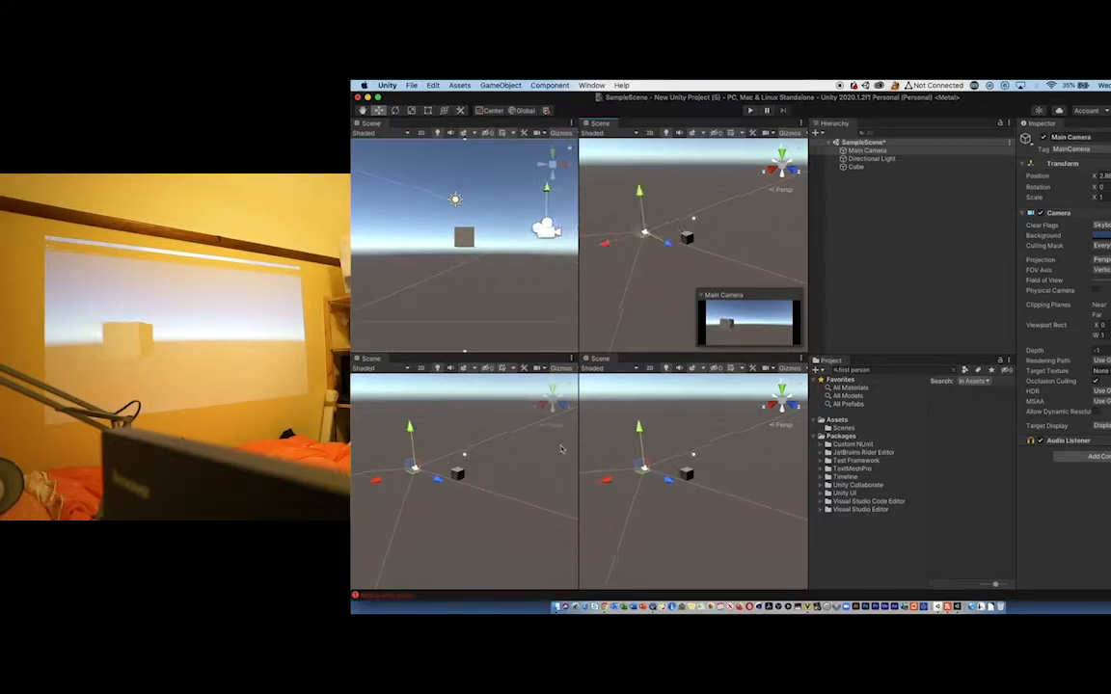
# - Switch the third scene view to the Top orientation and move the Main Camera close in front of the cube, at about X 0.4
pyautogui.click(554, 390)
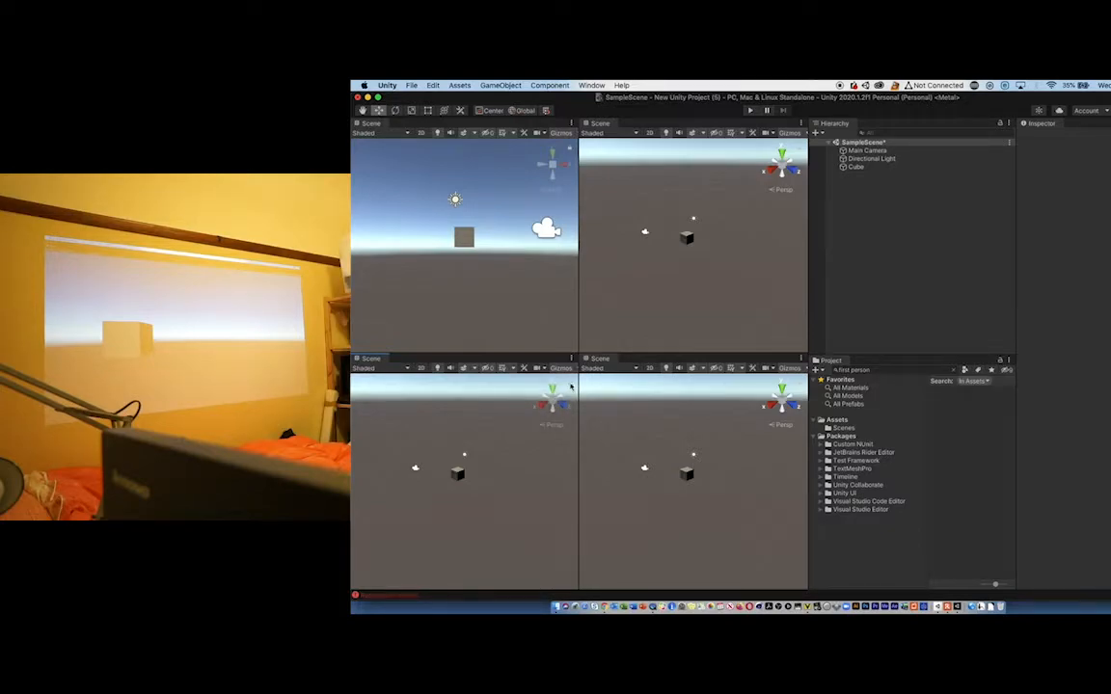
pyautogui.click(554, 388)
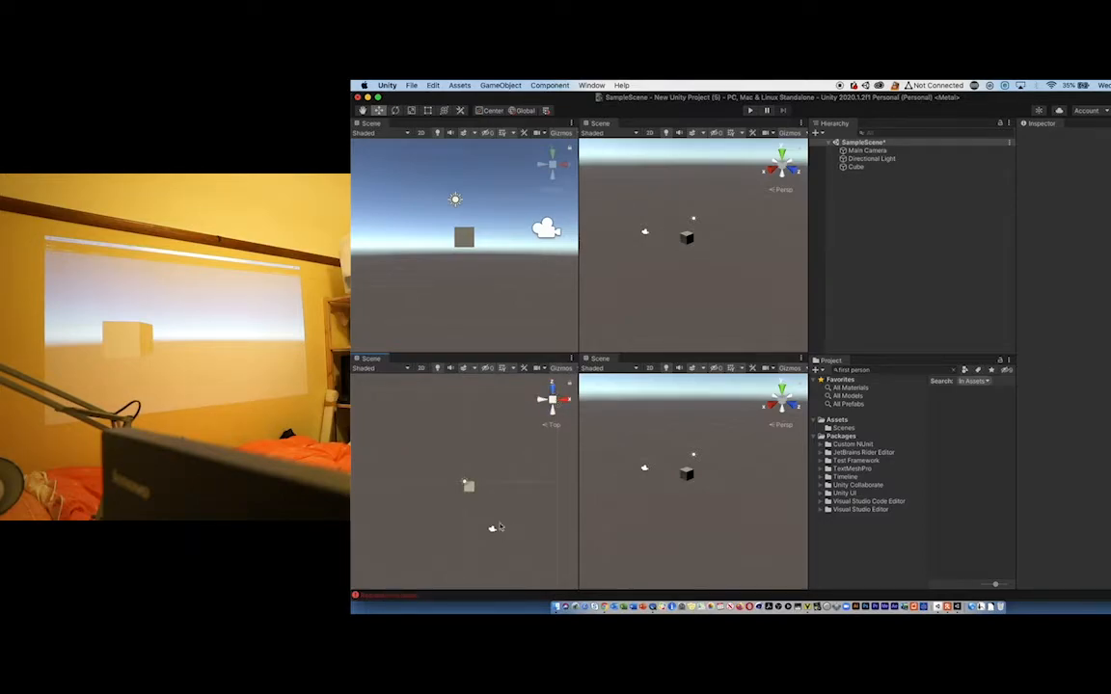
pyautogui.click(492, 527)
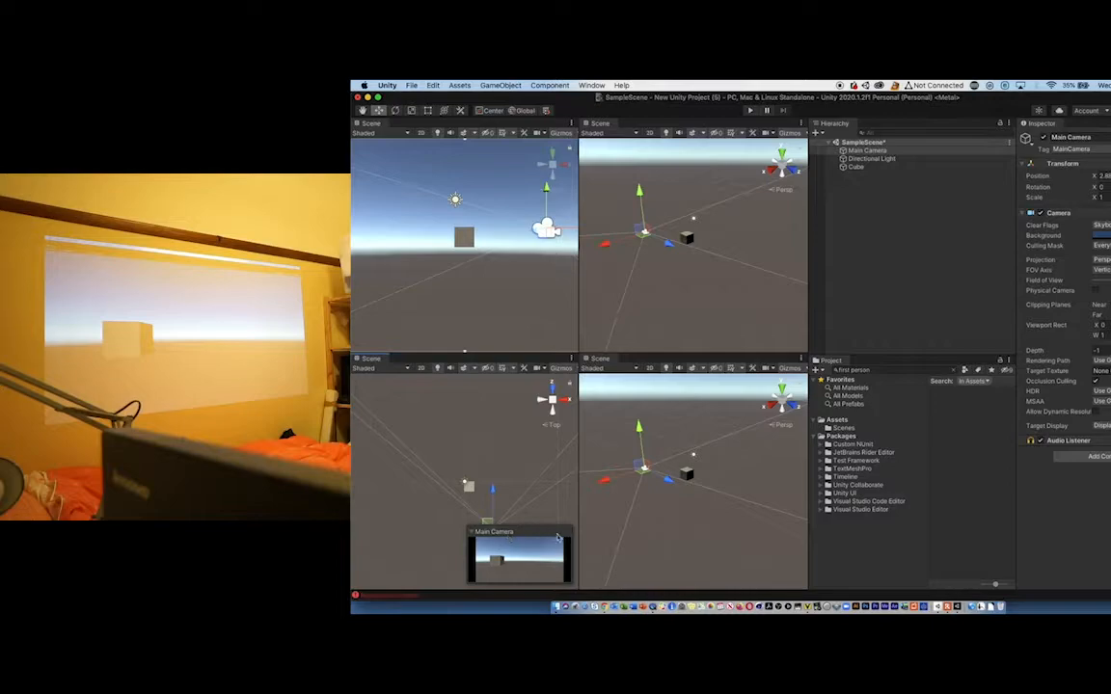
pyautogui.moveTo(492, 488); pyautogui.dragTo(493, 478)
pyautogui.moveTo(531, 516); pyautogui.dragTo(501, 519)
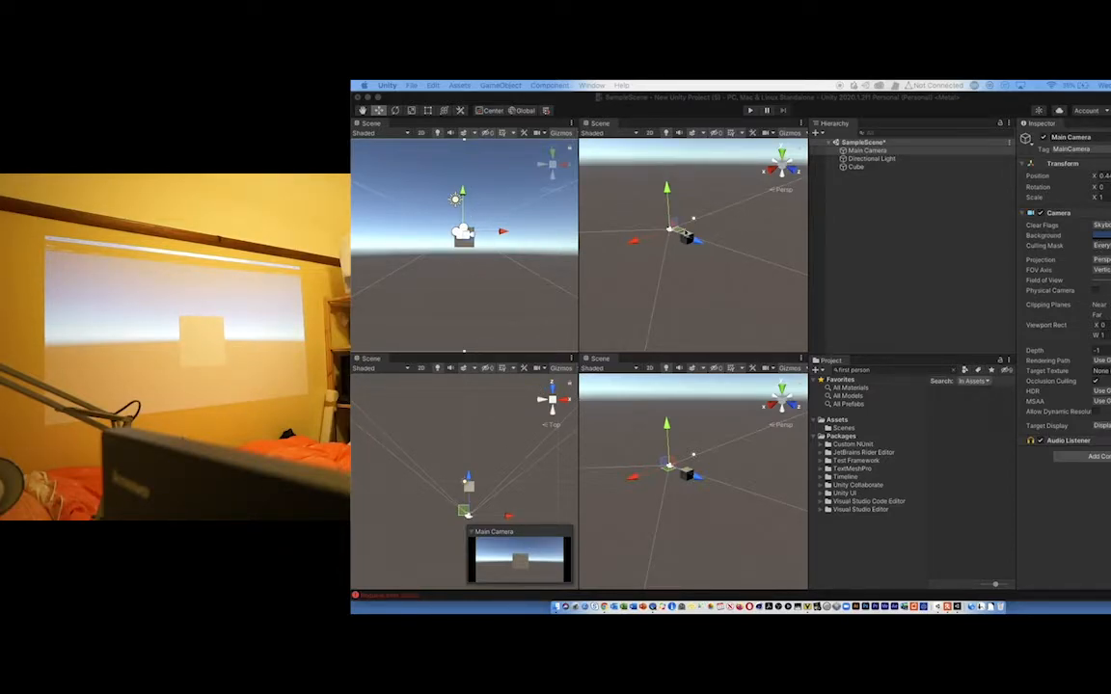
# - Slide the Main Camera away from the cube along Z and bring it back close to the cube
pyautogui.moveTo(698, 241); pyautogui.dragTo(606, 234)
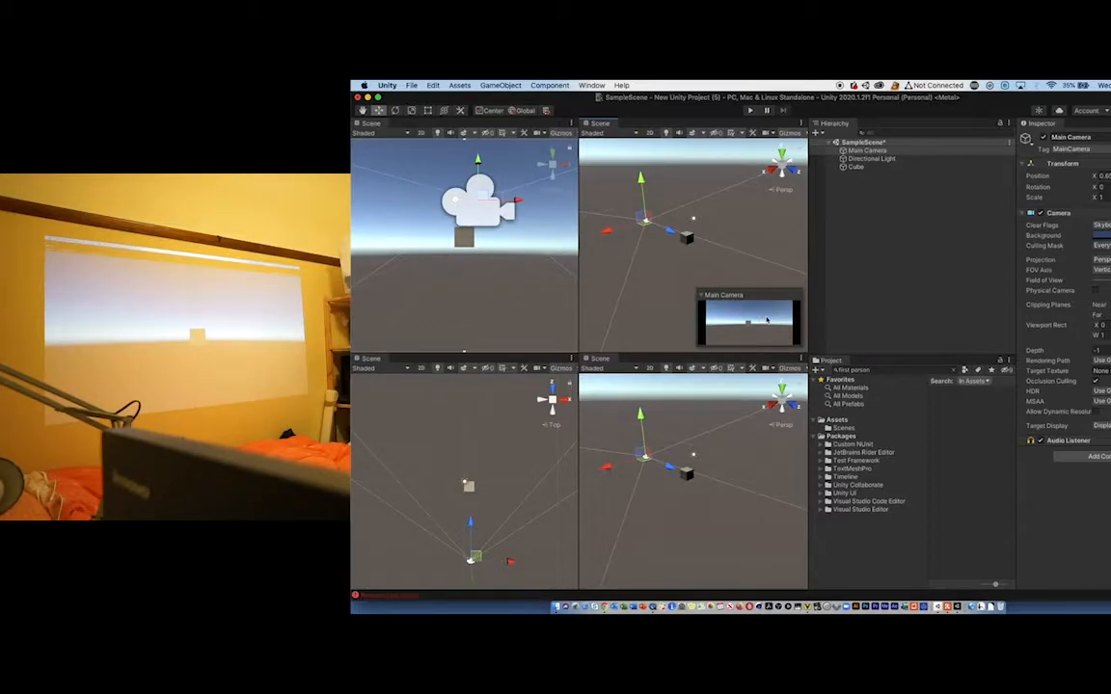
pyautogui.moveTo(673, 229); pyautogui.dragTo(681, 240)
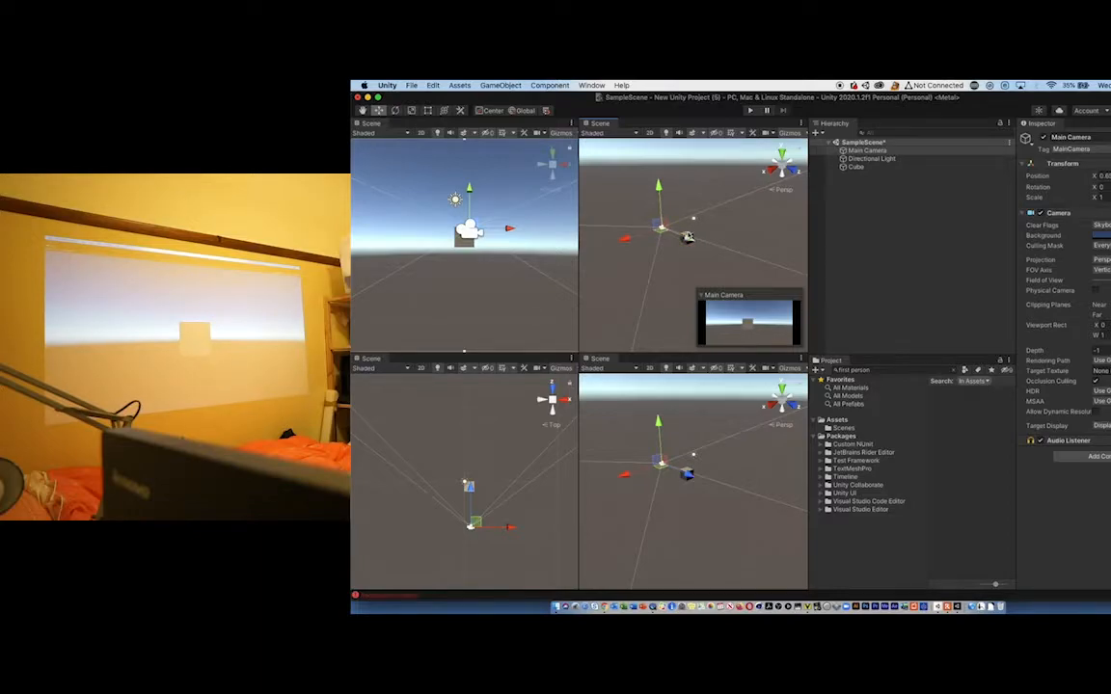
pyautogui.moveTo(664, 226); pyautogui.dragTo(696, 244)
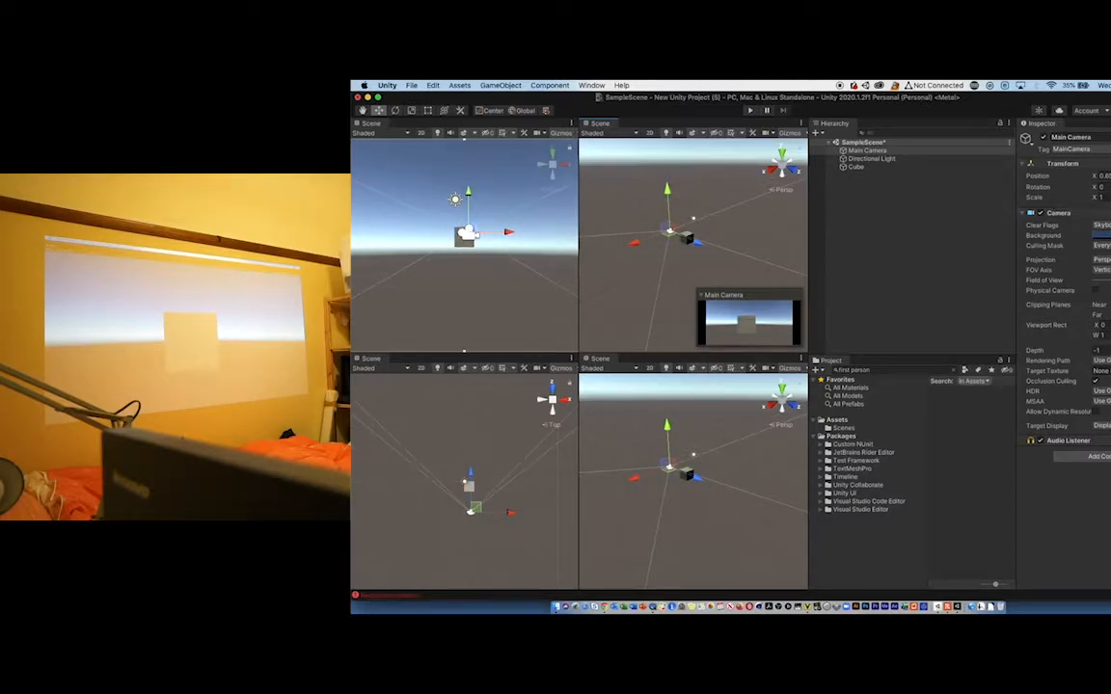
# - Narrow the Main Camera's field of view and move the camera back from the cube along Z
pyautogui.moveTo(1110, 281); pyautogui.dragTo(1108, 281)
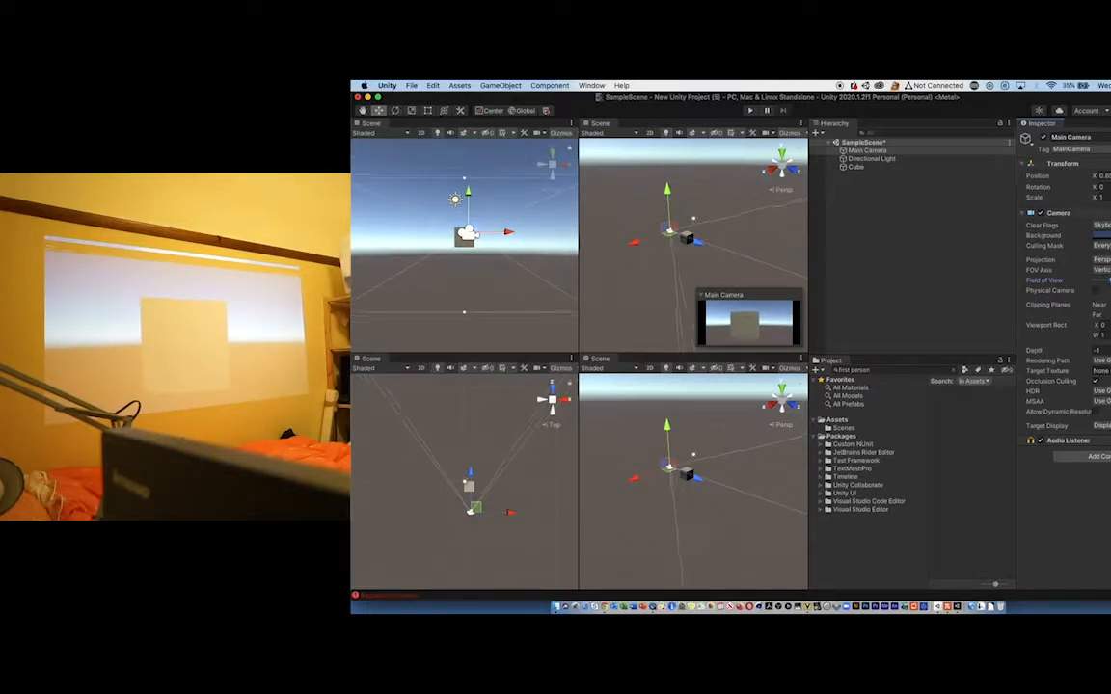
pyautogui.moveTo(698, 241)
pyautogui.mouseDown()
pyautogui.moveTo(675, 233)
pyautogui.moveTo(687, 238)
pyautogui.mouseUp()
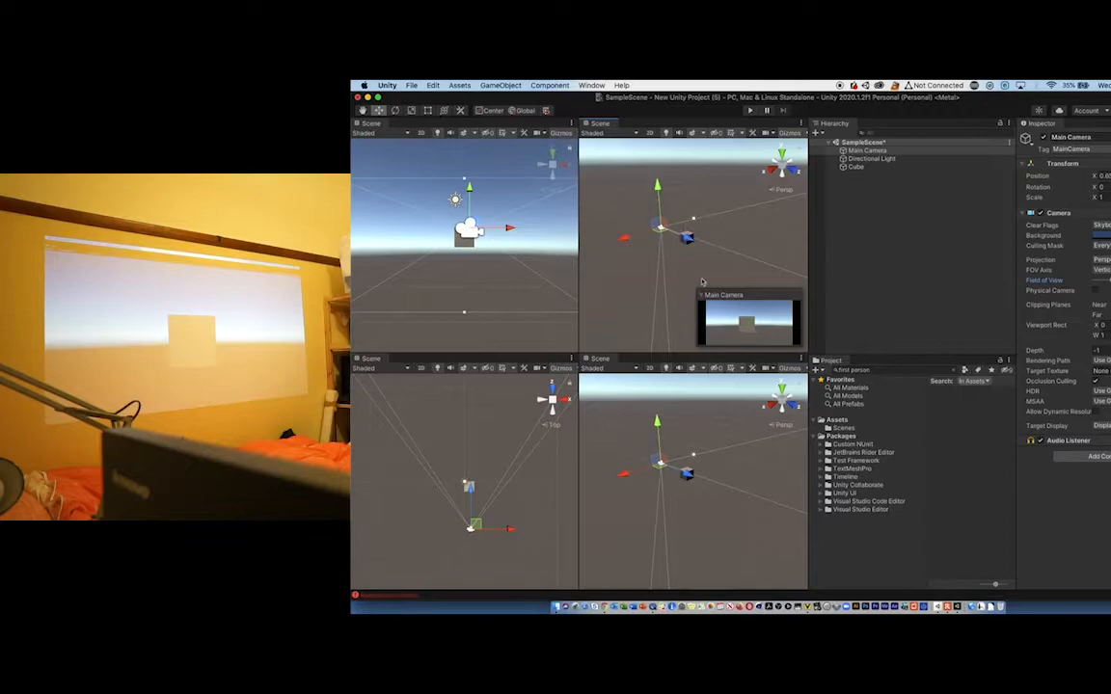
pyautogui.moveTo(469, 489); pyautogui.dragTo(467, 492)
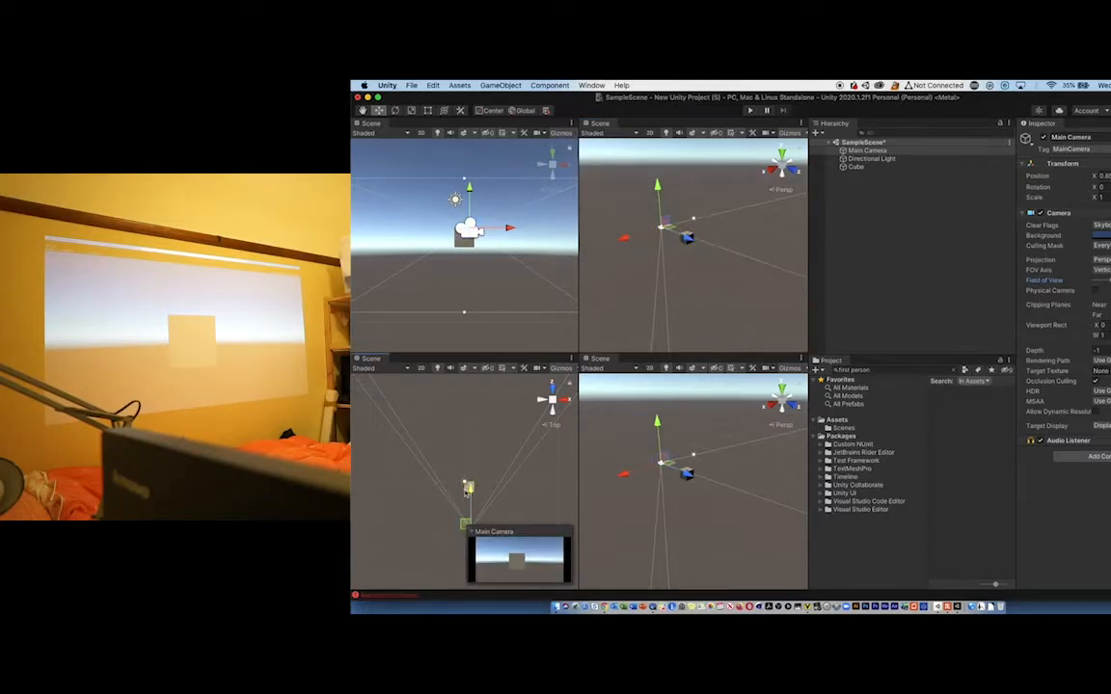
# - Select the cube in the scene hierarchy and move it along Z towards the camera
pyautogui.click(464, 242)
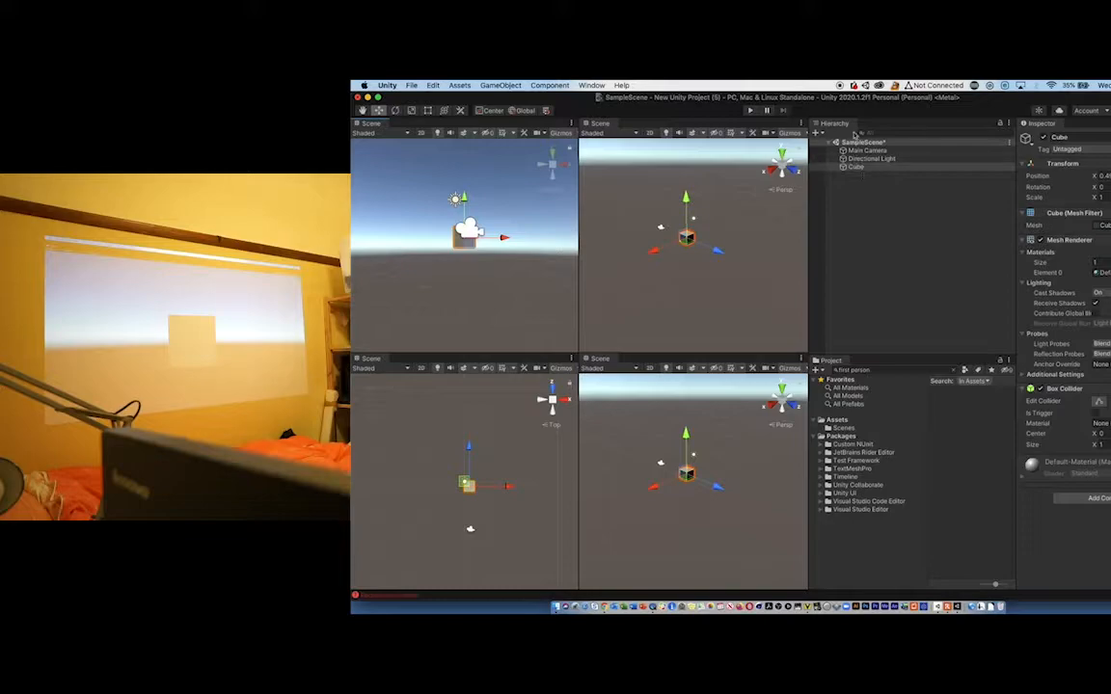
pyautogui.click(857, 152)
pyautogui.click(861, 159)
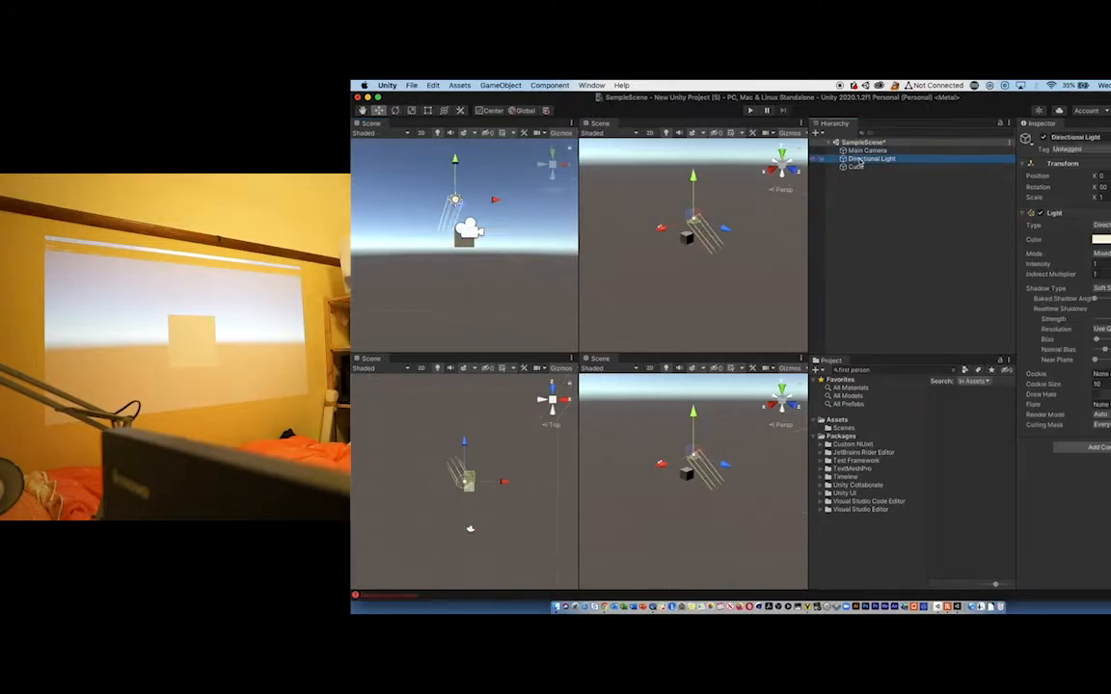
pyautogui.click(860, 168)
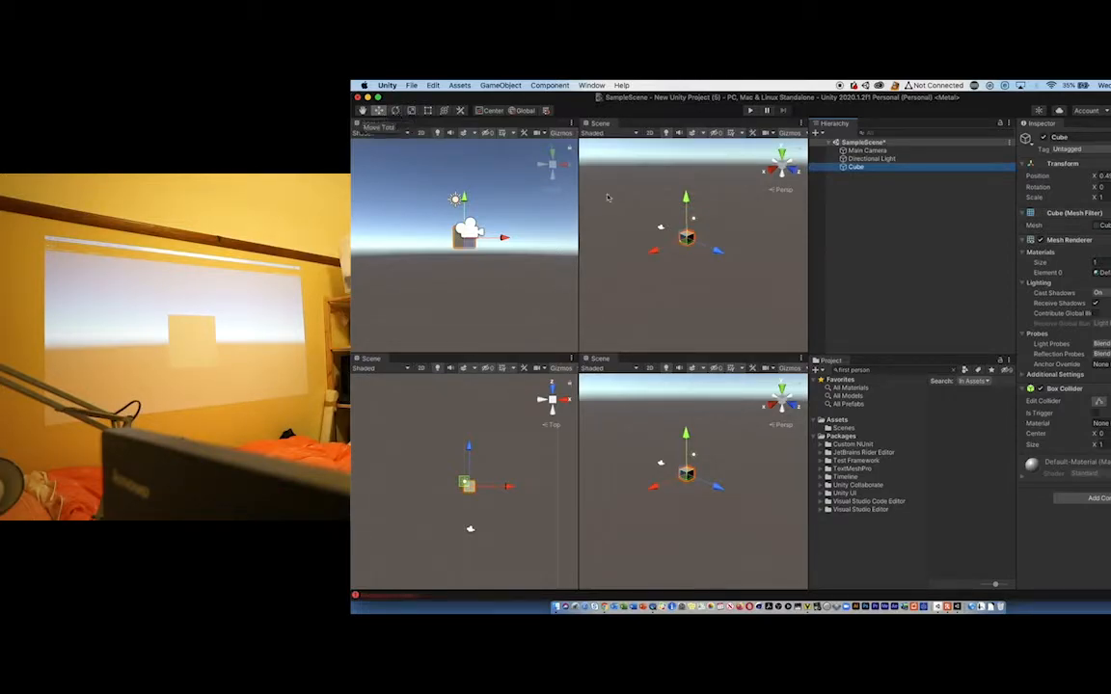
pyautogui.moveTo(713, 251); pyautogui.dragTo(662, 259)
# - Enlarge the cube with the Scale tool to an X scale of about 1.28
pyautogui.press('e')
pyautogui.press('r')
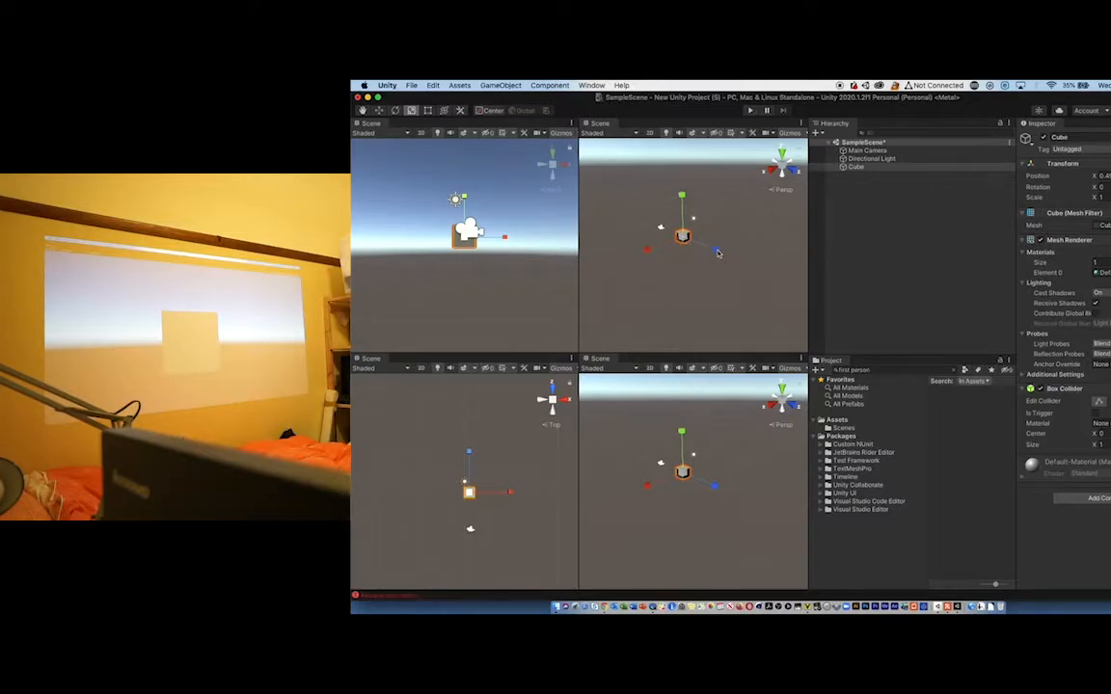
pyautogui.moveTo(718, 253); pyautogui.dragTo(686, 238)
pyautogui.moveTo(685, 236)
pyautogui.mouseDown()
pyautogui.moveTo(779, 210)
pyautogui.moveTo(702, 235)
pyautogui.mouseUp()
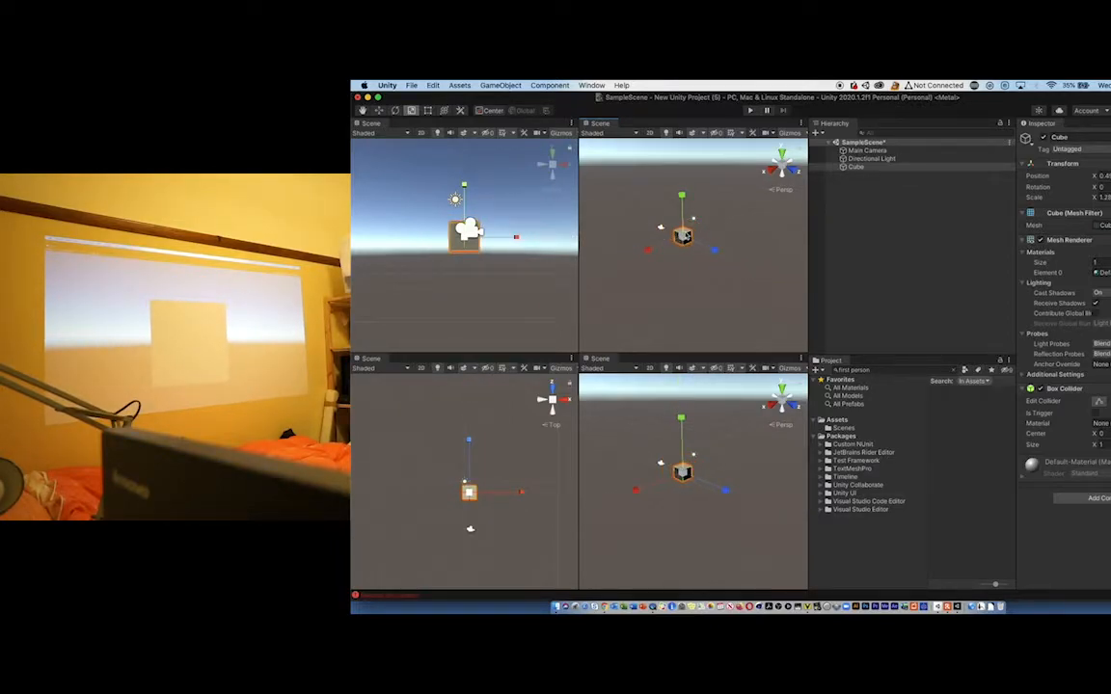
# - Return to the Move tool and push the cube away from the camera along Z
pyautogui.press('w')
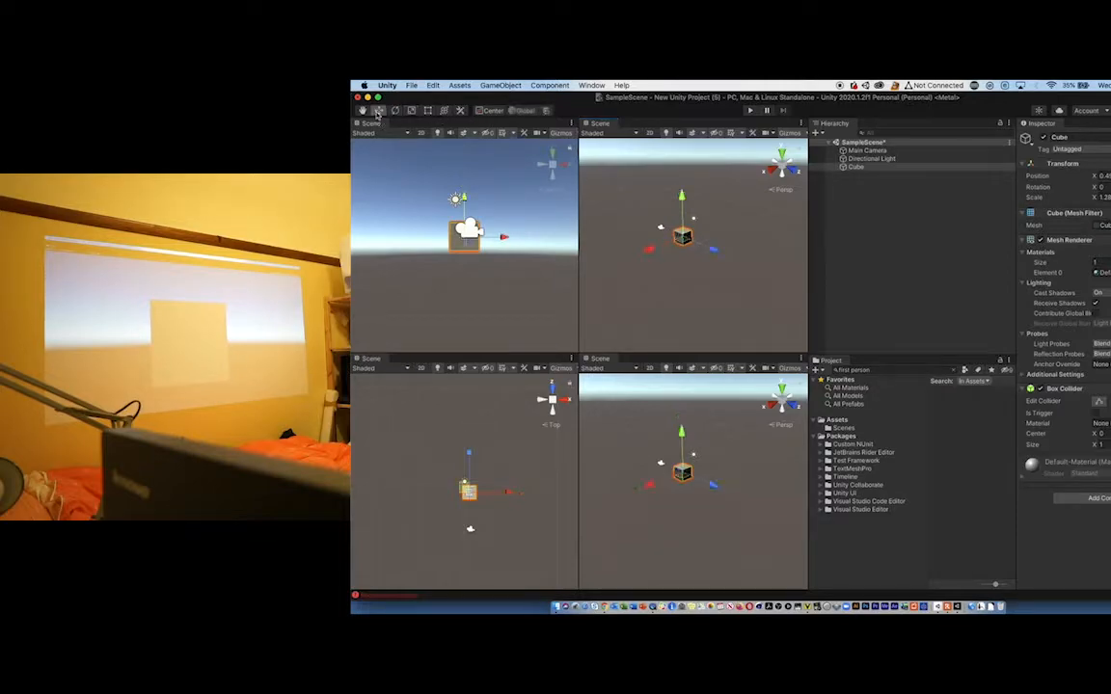
pyautogui.moveTo(715, 248); pyautogui.dragTo(730, 257)
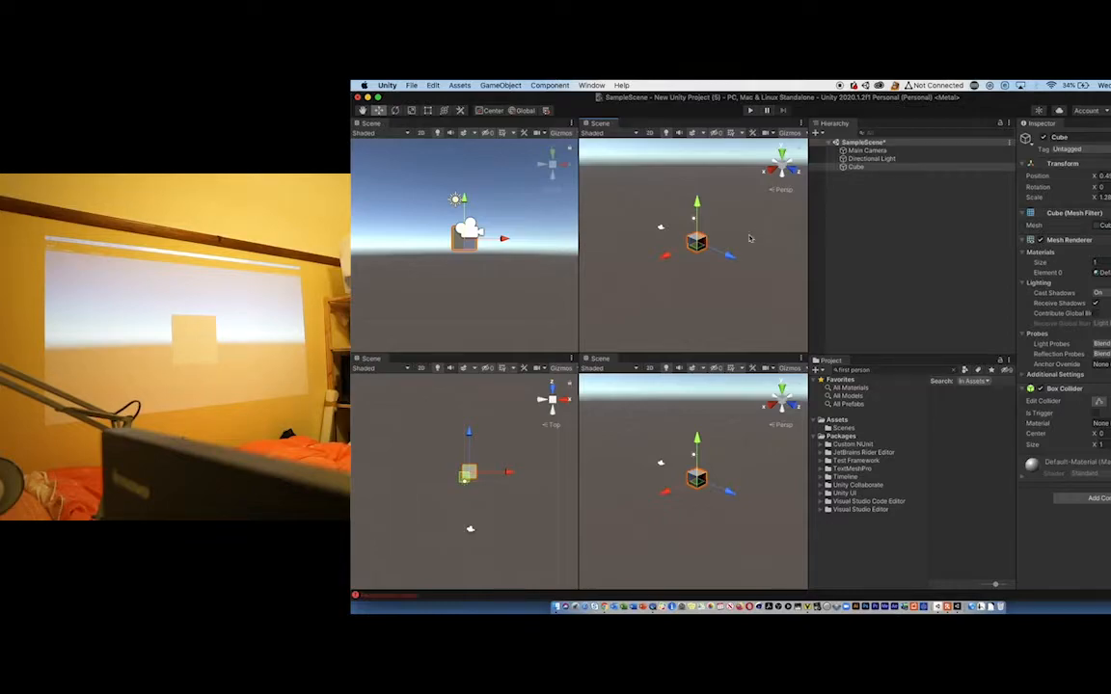
# - Pull the cube towards the camera along Z
pyautogui.moveTo(729, 256); pyautogui.dragTo(721, 264)
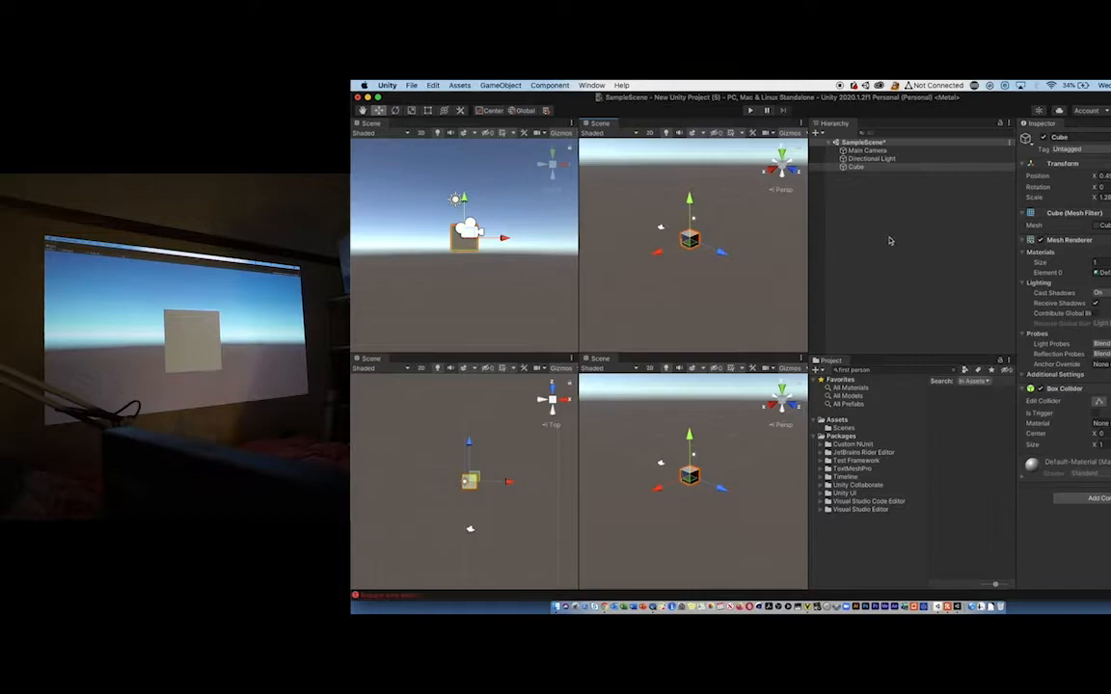
pyautogui.moveTo(722, 251)
pyautogui.mouseDown()
pyautogui.moveTo(702, 256)
pyautogui.moveTo(722, 265)
pyautogui.moveTo(694, 266)
pyautogui.moveTo(710, 266)
pyautogui.mouseUp()
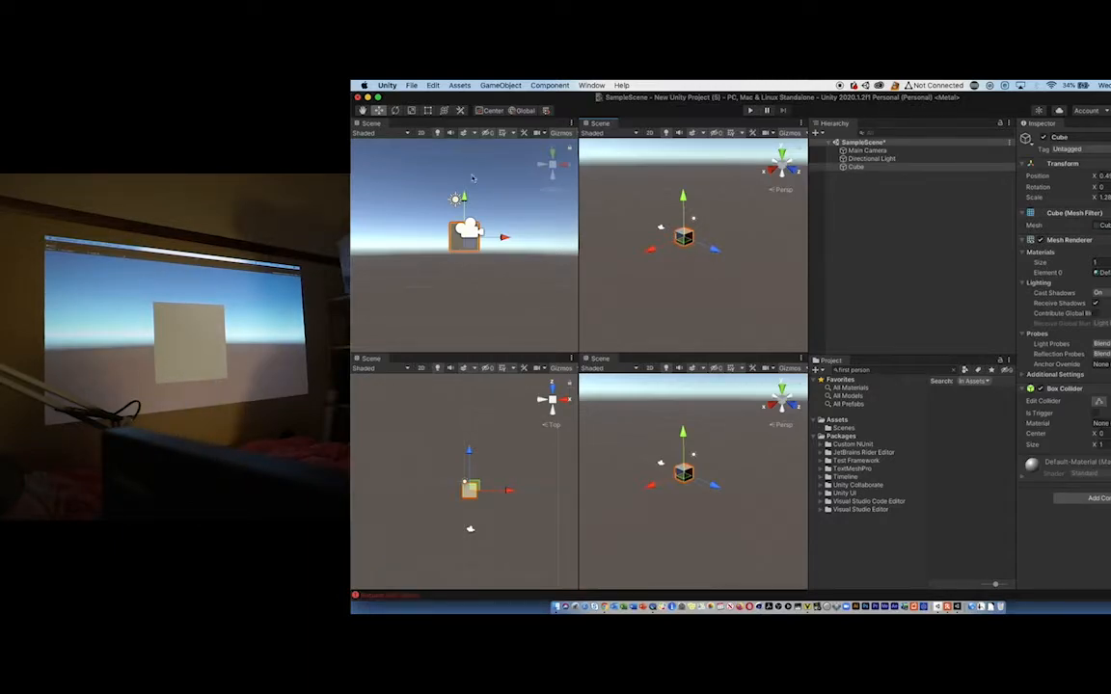
# - Add a plane 3D object to the scene
pyautogui.click(498, 84)
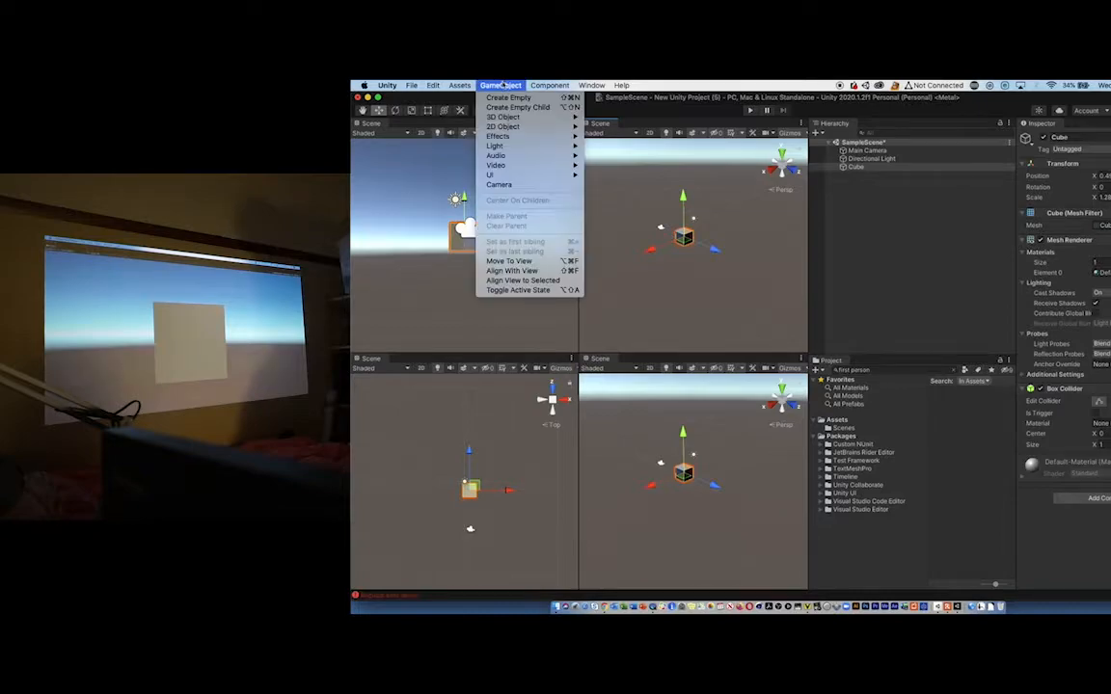
pyautogui.moveTo(503, 118)
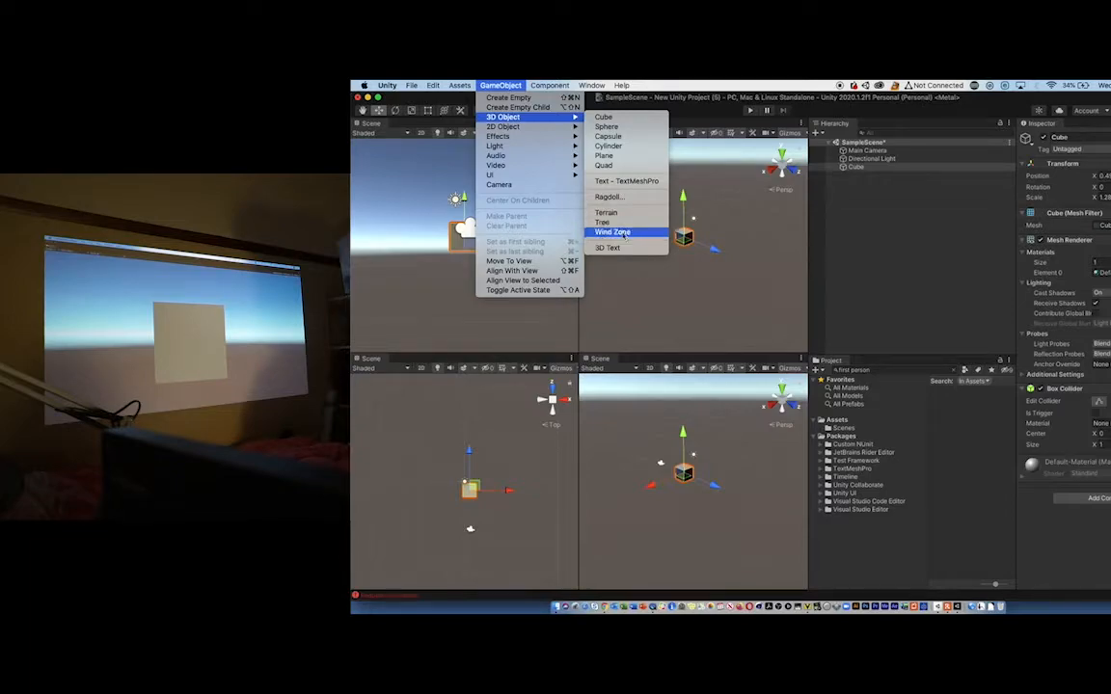
pyautogui.click(607, 155)
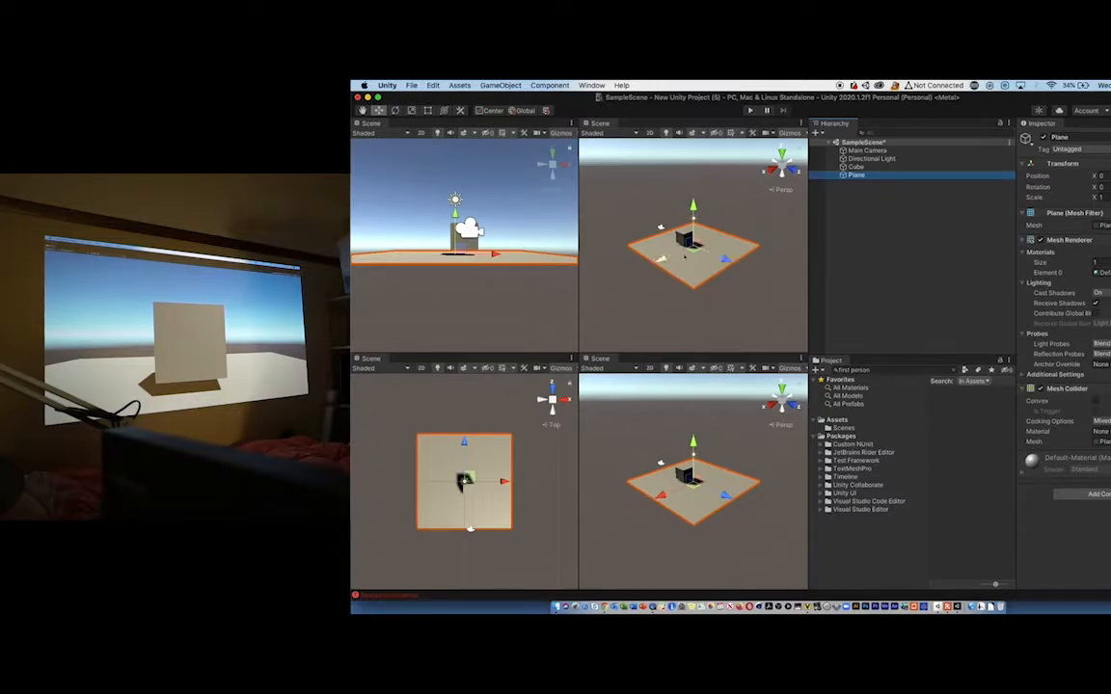
# - Rotate the plane upright behind the cube and set its X rotation to -90
pyautogui.click(396, 111)
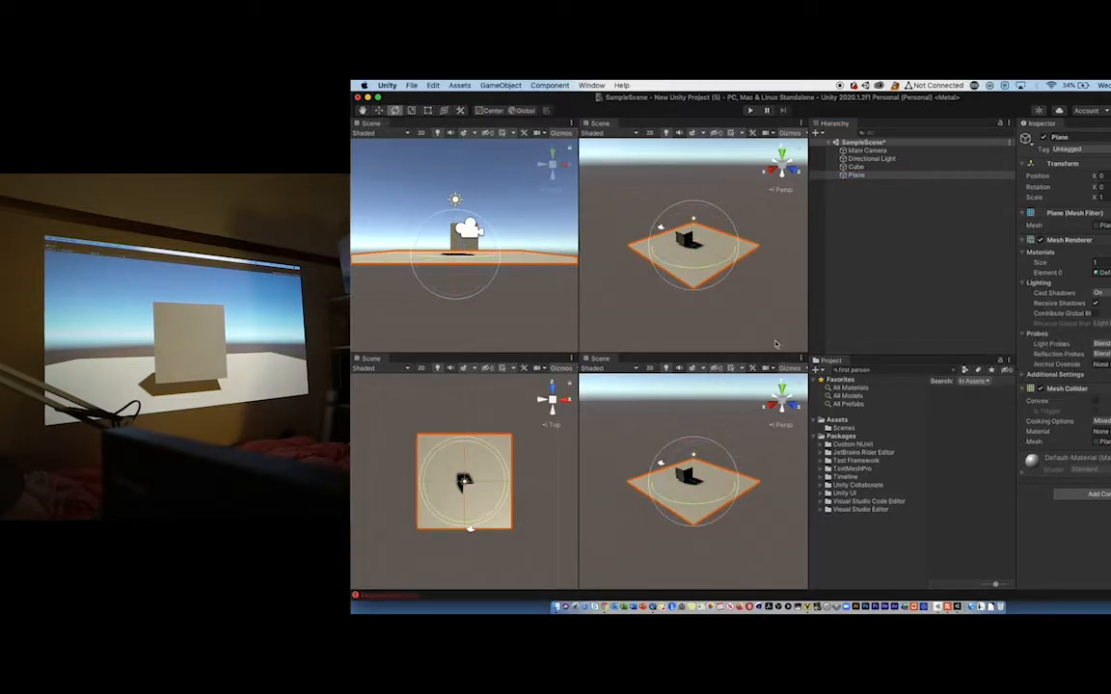
pyautogui.moveTo(641, 223); pyautogui.dragTo(705, 255)
pyautogui.moveTo(725, 237); pyautogui.dragTo(595, 162)
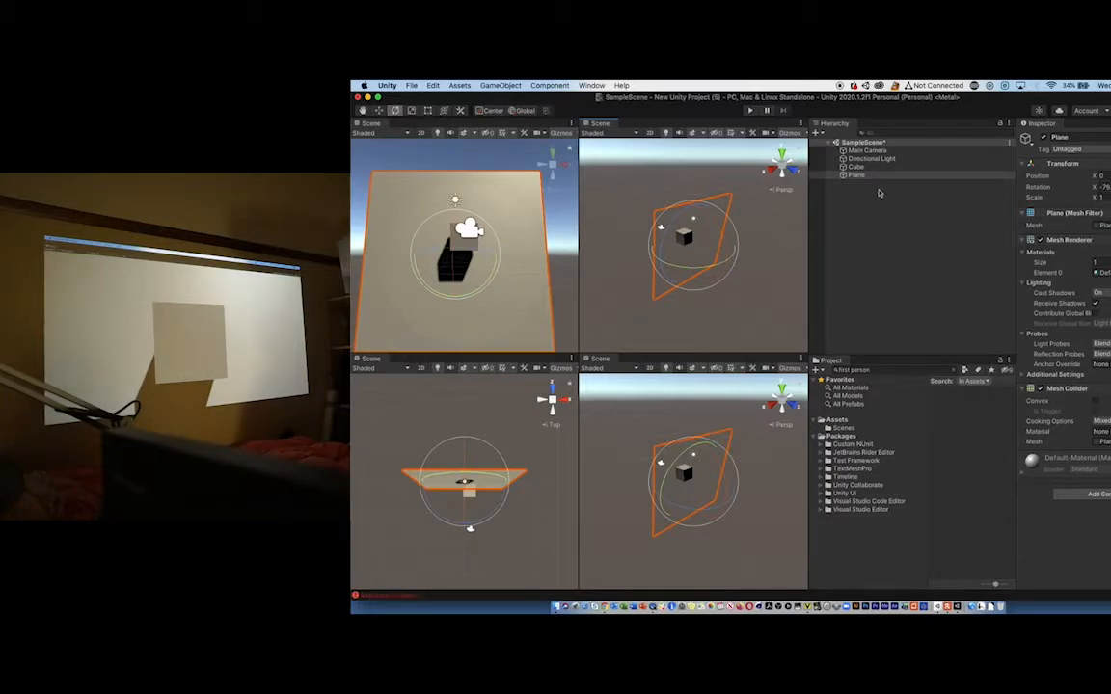
pyautogui.moveTo(734, 274)
pyautogui.mouseDown()
pyautogui.moveTo(719, 268)
pyautogui.moveTo(725, 254)
pyautogui.mouseUp()
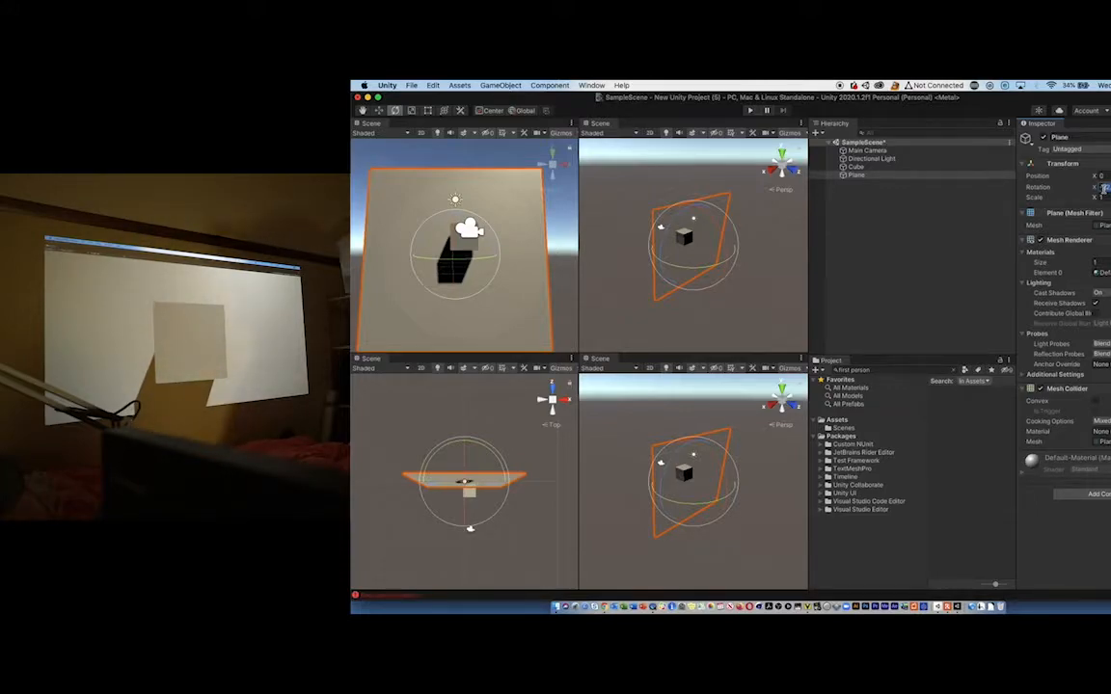
pyautogui.write('-90')
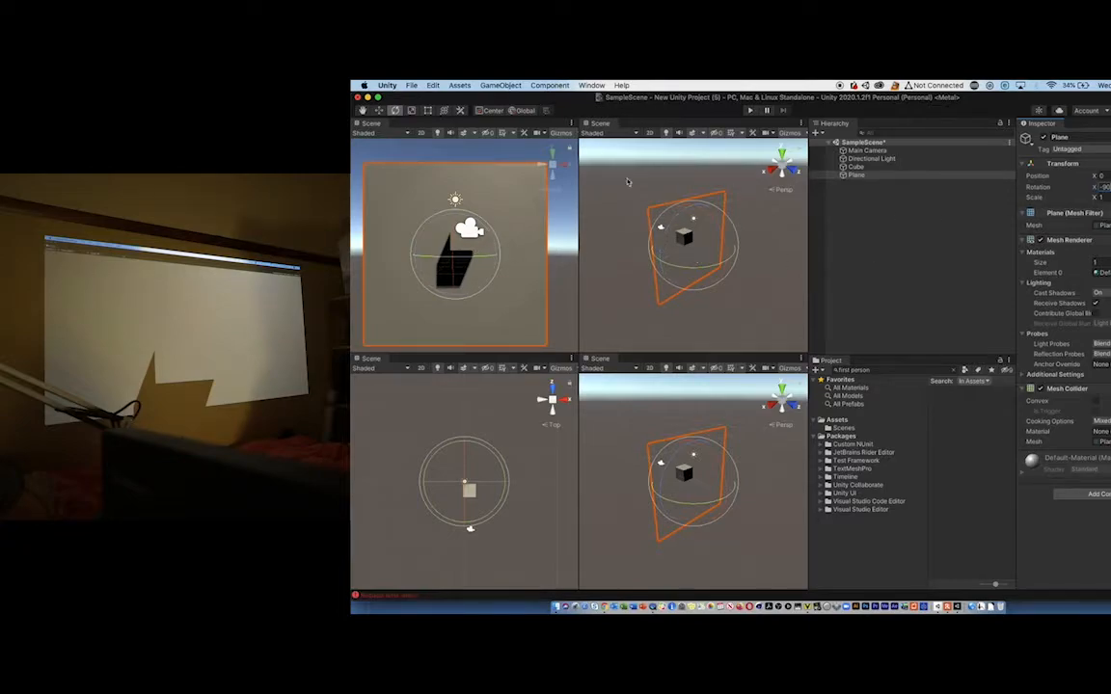
pyautogui.click(869, 257)
# - Move the cube along Z towards the upright plane and pull it back towards the camera
pyautogui.click(855, 166)
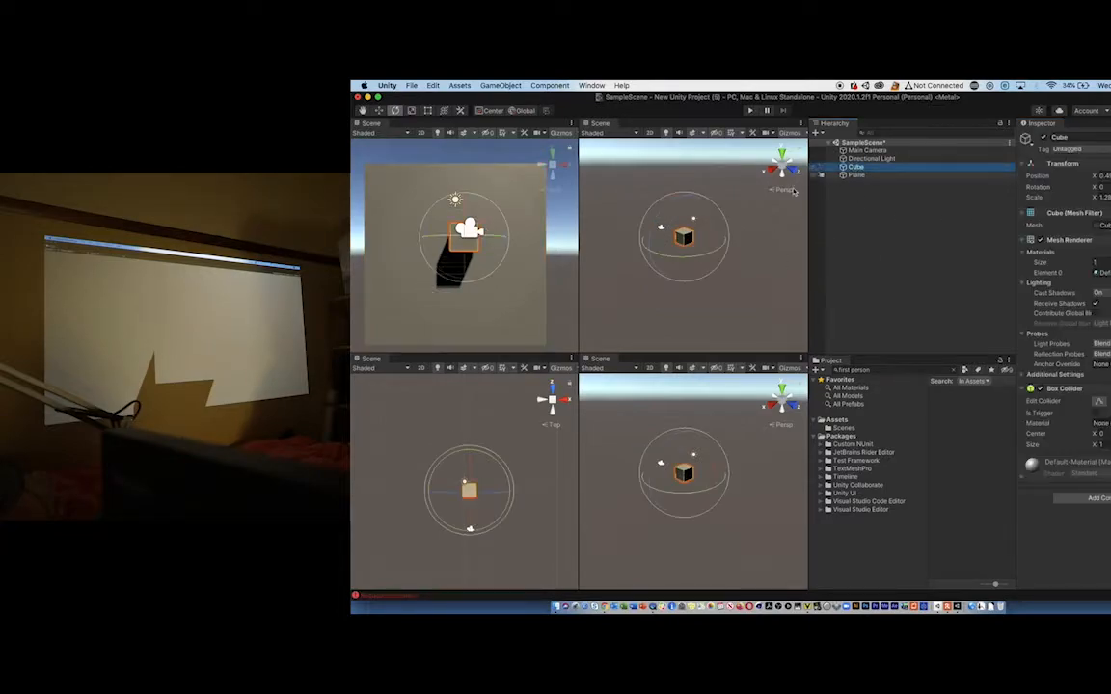
pyautogui.click(378, 111)
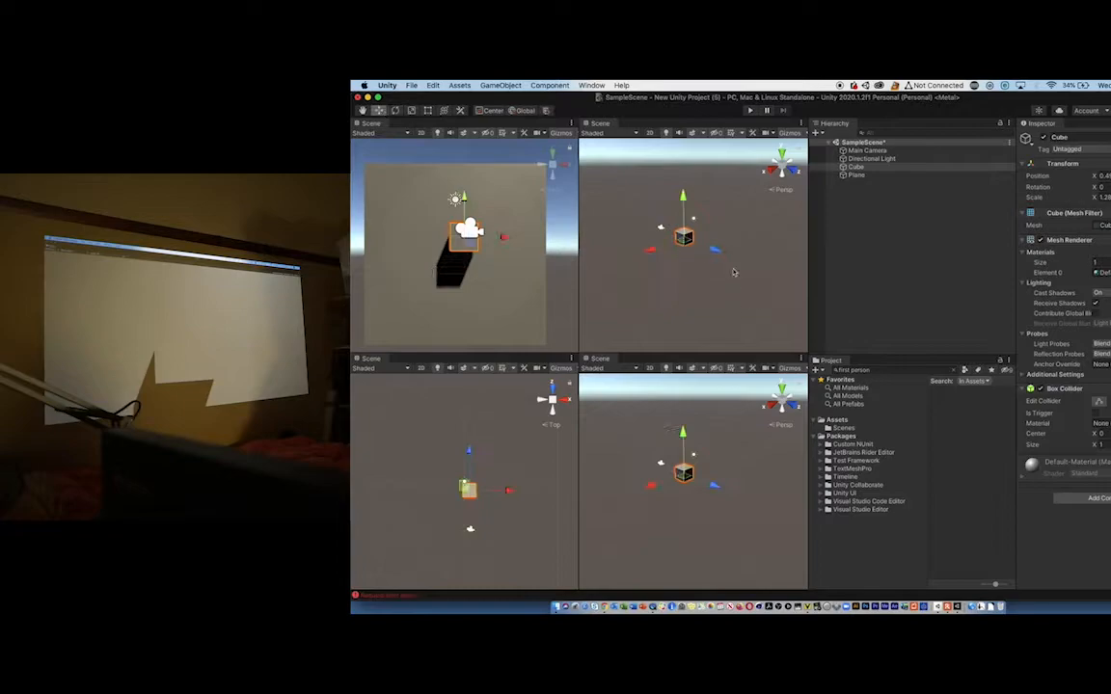
pyautogui.moveTo(714, 251); pyautogui.dragTo(721, 253)
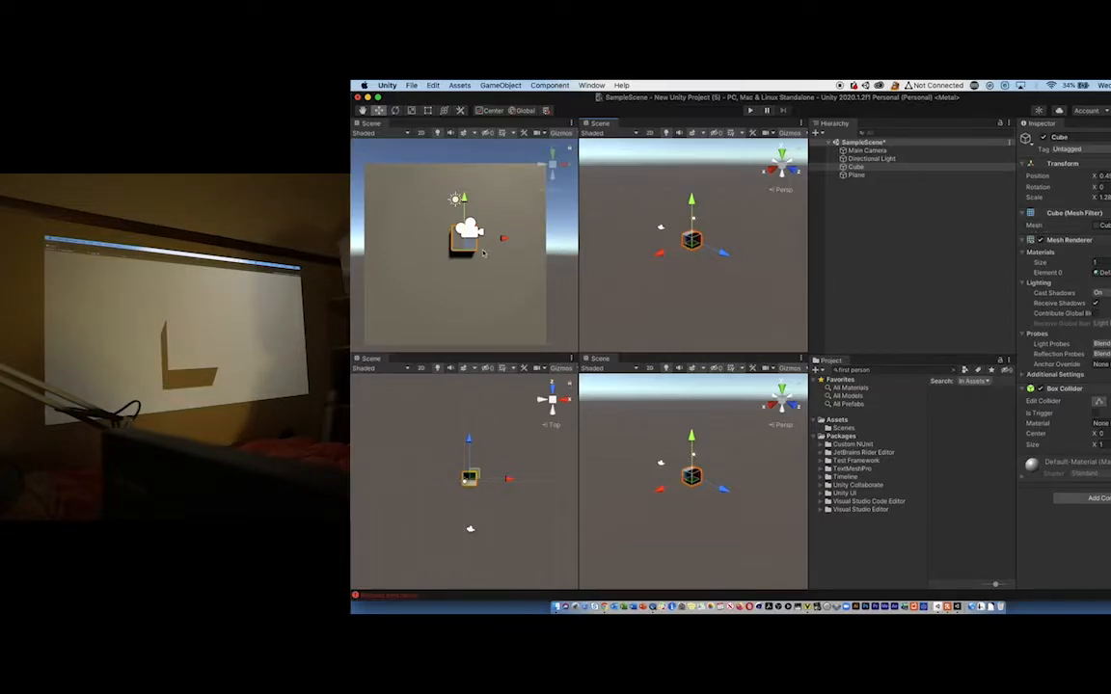
pyautogui.moveTo(726, 258); pyautogui.dragTo(717, 256)
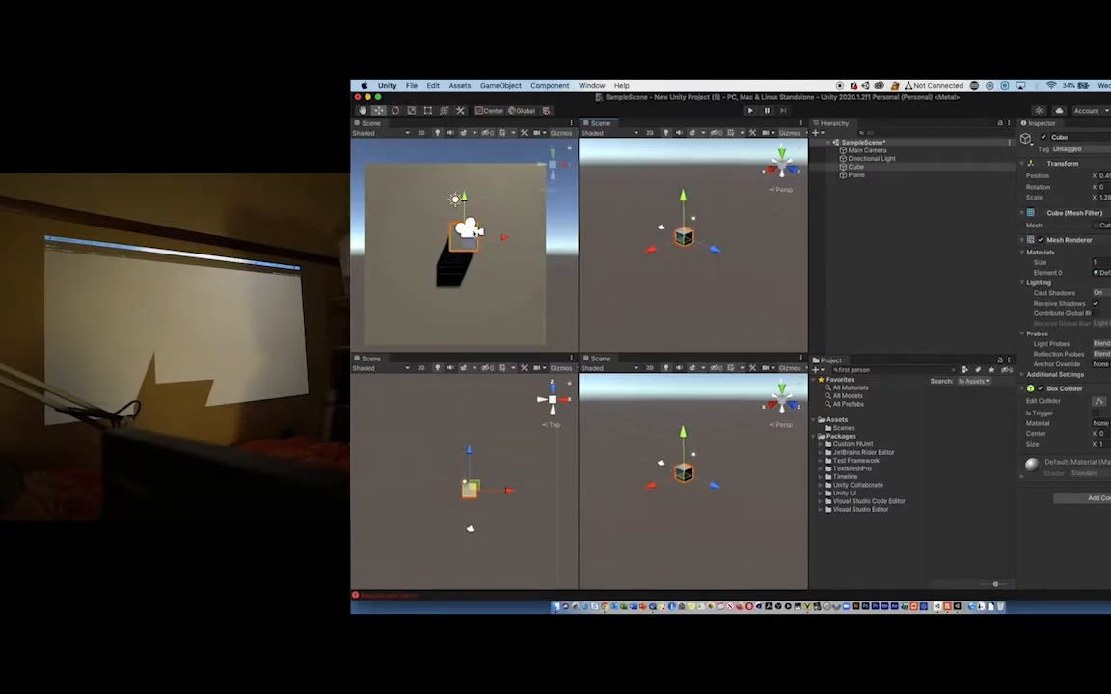
# - Select the Main Camera and slide it sideways along X and back to about 0.5
pyautogui.click(469, 229)
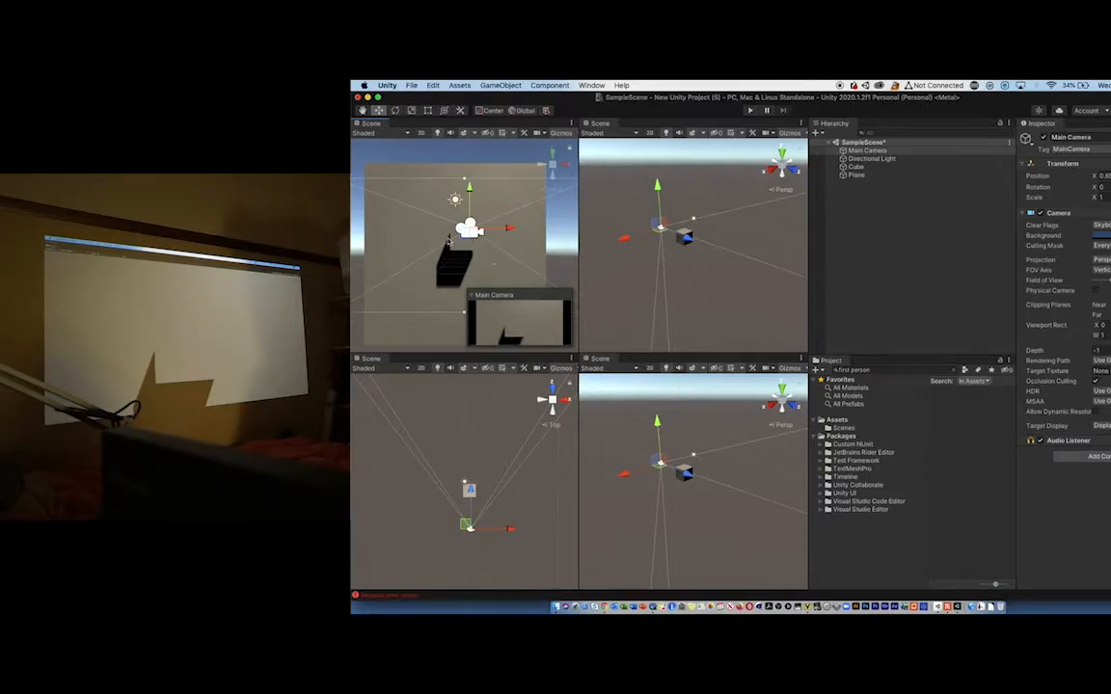
pyautogui.moveTo(512, 239); pyautogui.dragTo(455, 231)
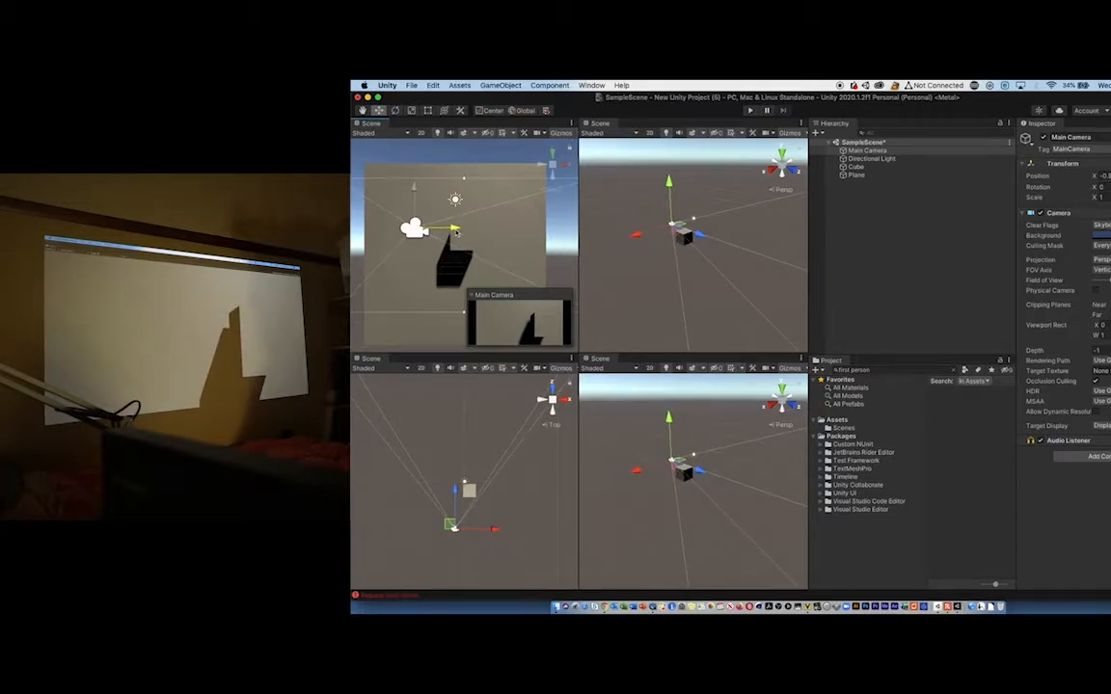
pyautogui.moveTo(455, 231); pyautogui.dragTo(505, 229)
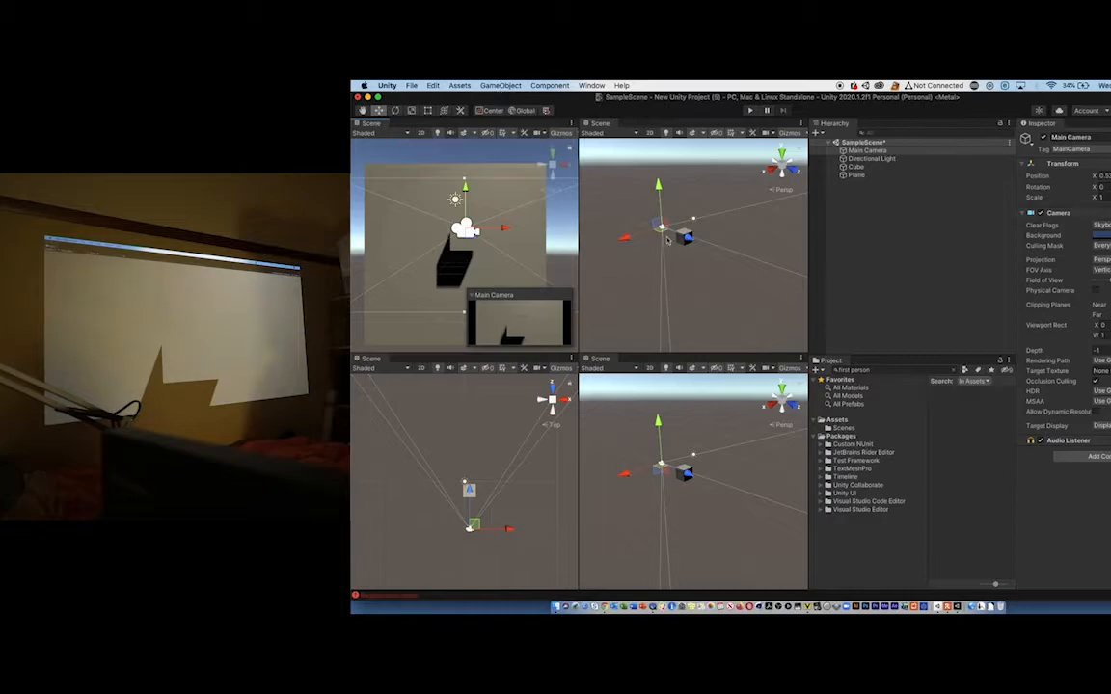
# - Rotate the Main Camera about its vertical axis so that it views the plane at an angle
pyautogui.click(396, 111)
pyautogui.moveTo(679, 246)
pyautogui.mouseDown()
pyautogui.moveTo(648, 247)
pyautogui.moveTo(672, 243)
pyautogui.mouseUp()
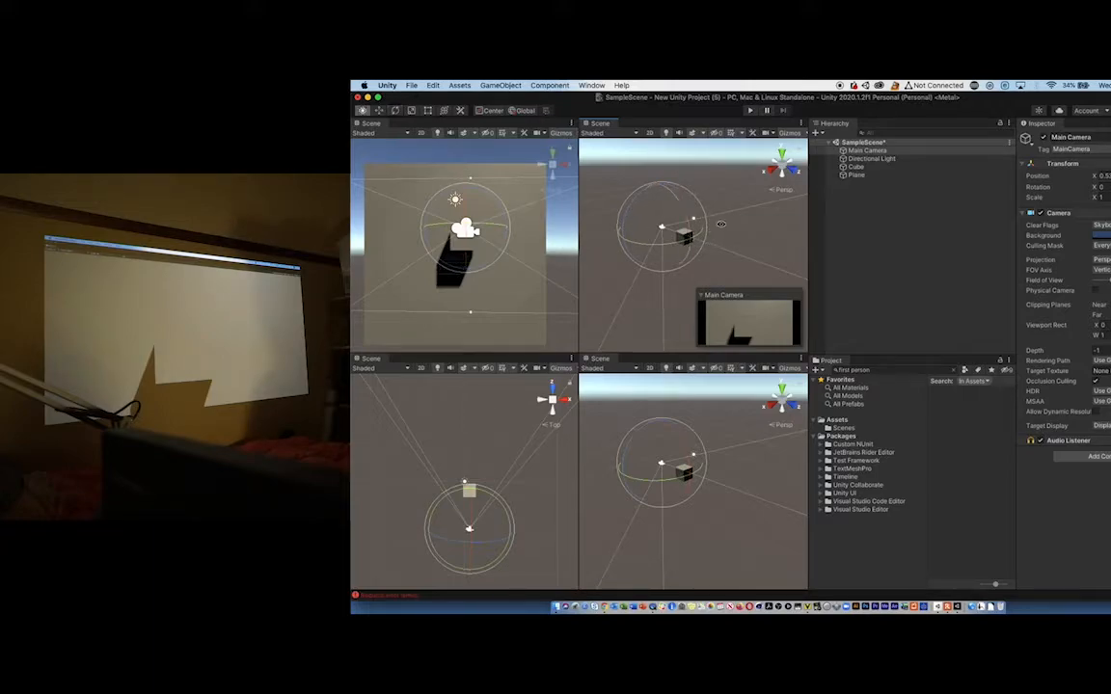
pyautogui.press('alt')
pyautogui.keyDown('alt'); pyautogui.moveTo(716, 228); pyautogui.dragTo(585, 436); pyautogui.keyUp('alt')
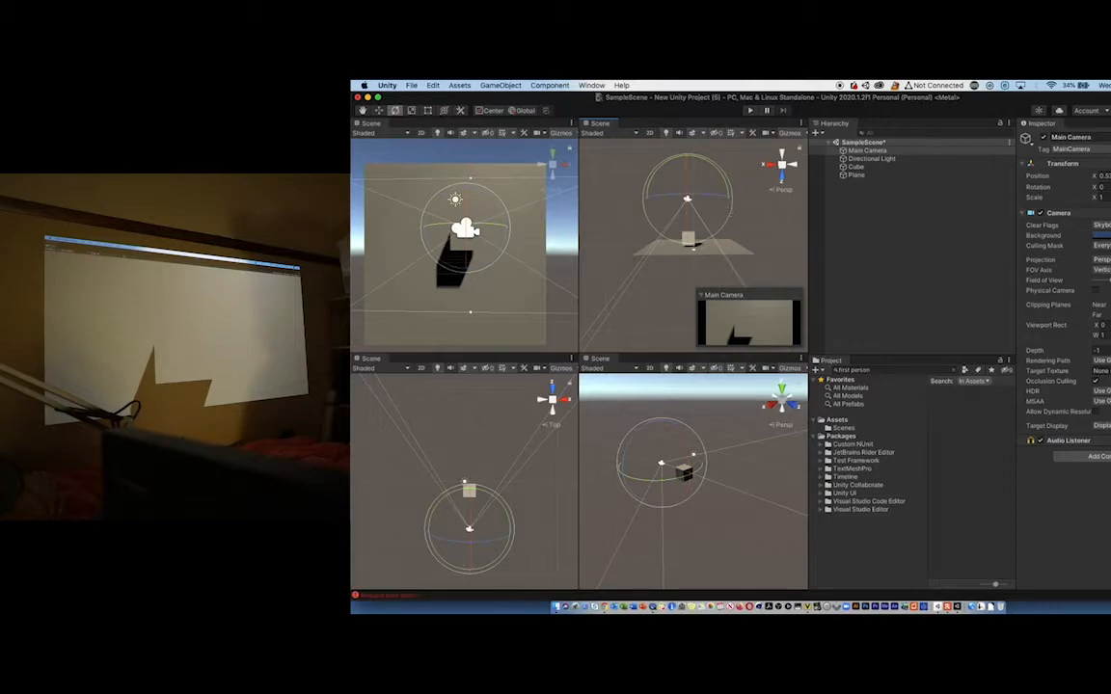
pyautogui.moveTo(731, 216)
pyautogui.mouseDown()
pyautogui.moveTo(723, 188)
pyautogui.moveTo(728, 214)
pyautogui.moveTo(711, 245)
pyautogui.moveTo(721, 232)
pyautogui.mouseUp()
# - Move the Main Camera back from the plane and shift it sideways along X
pyautogui.click(379, 110)
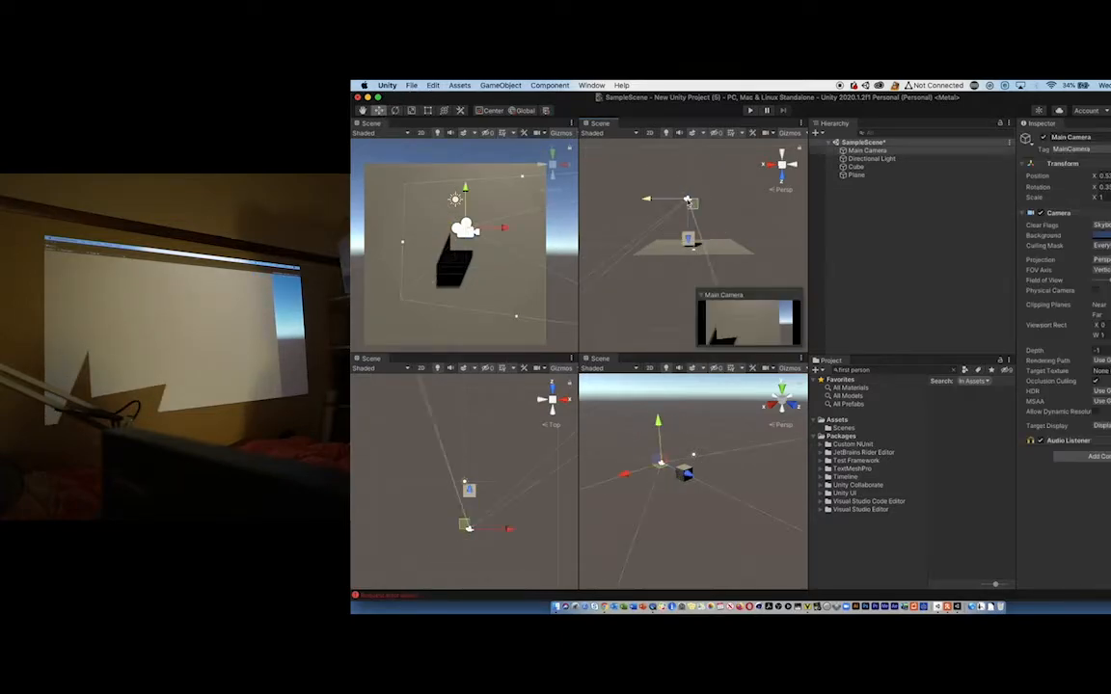
pyautogui.moveTo(690, 201); pyautogui.dragTo(727, 176)
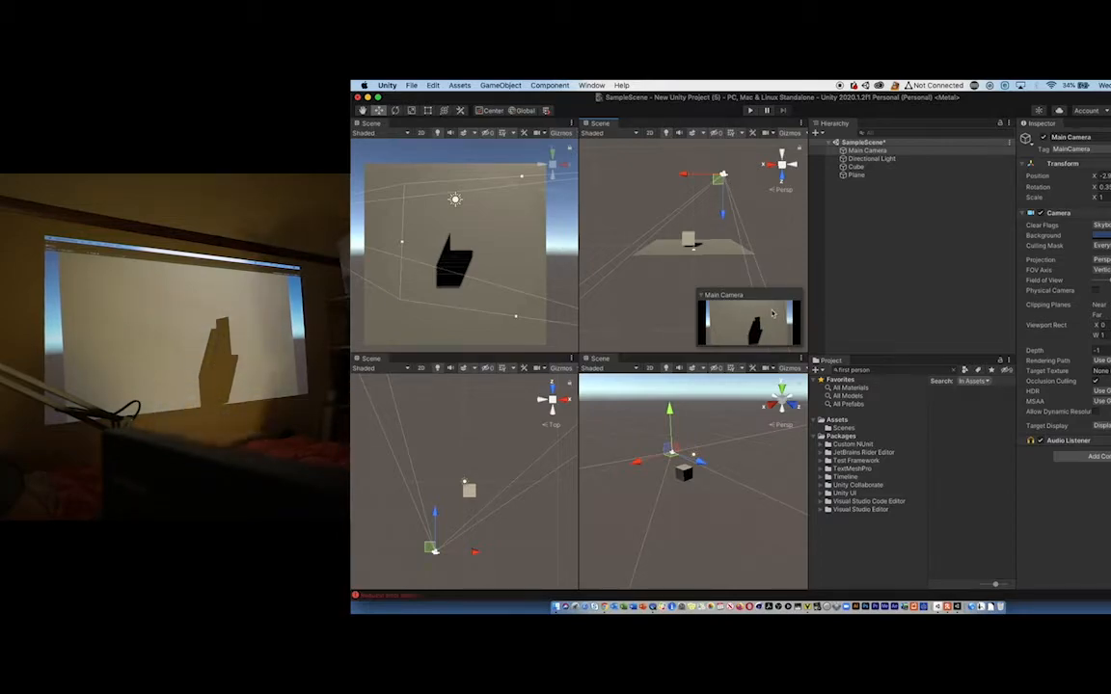
pyautogui.moveTo(686, 176); pyautogui.dragTo(661, 174)
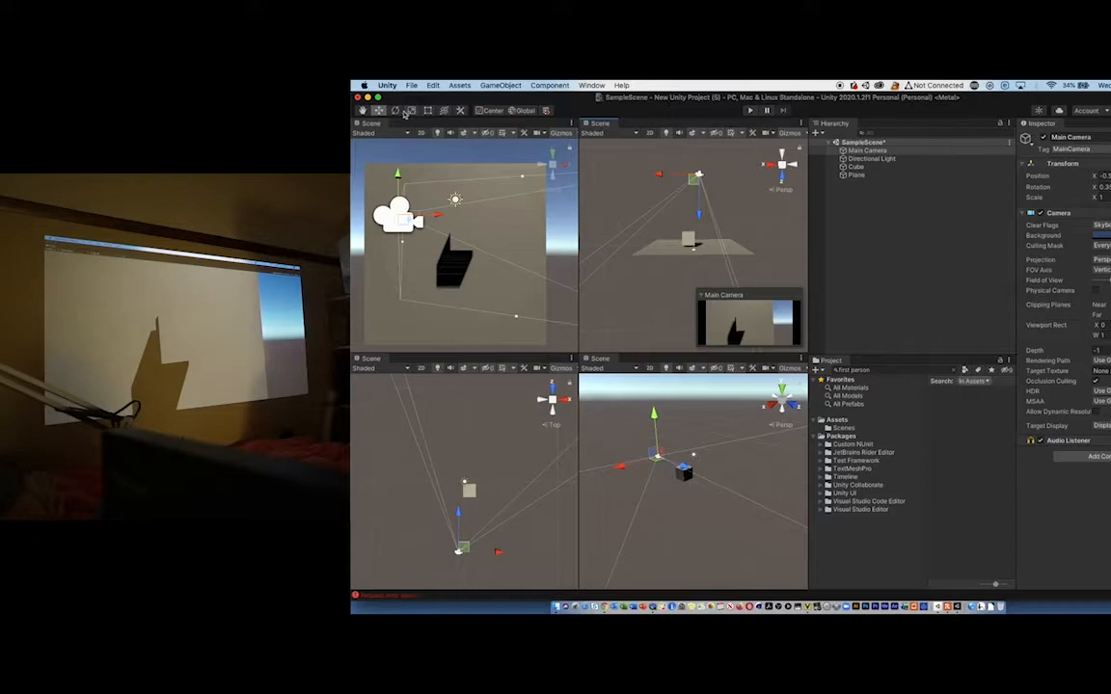
# - Turn the Main Camera further about its vertical axis and move it farther back and sideways to an X position of about -4.3
pyautogui.click(394, 110)
pyautogui.moveTo(728, 212); pyautogui.dragTo(709, 199)
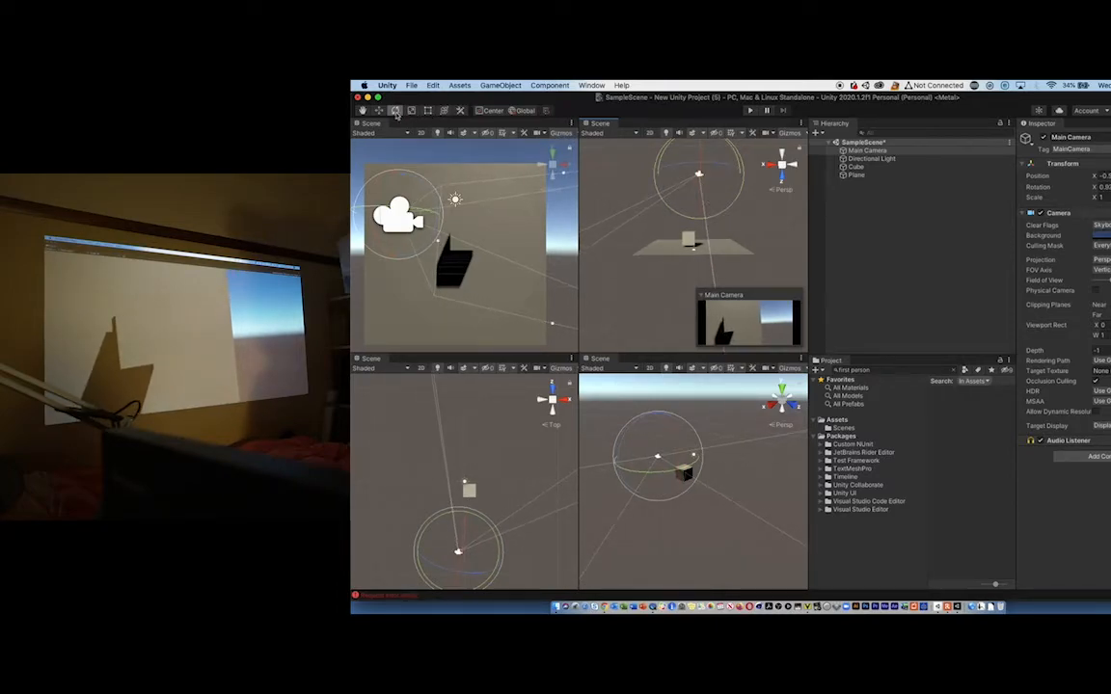
pyautogui.click(379, 111)
pyautogui.moveTo(702, 172); pyautogui.dragTo(730, 182)
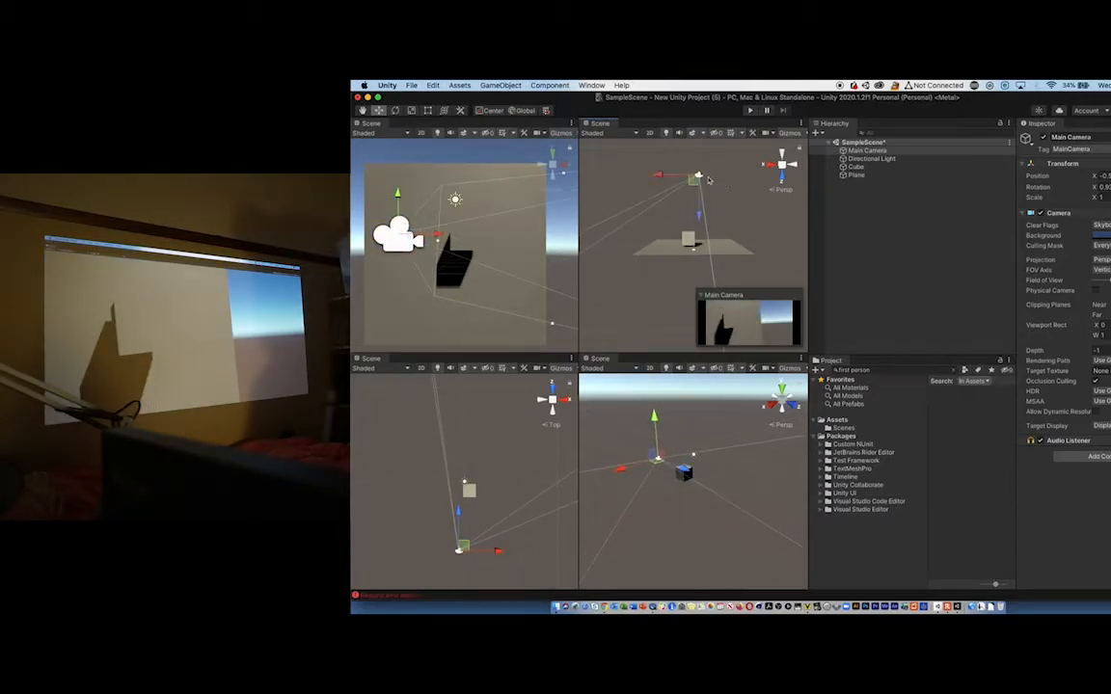
pyautogui.moveTo(700, 218); pyautogui.dragTo(700, 198)
pyautogui.moveTo(658, 156); pyautogui.dragTo(698, 156)
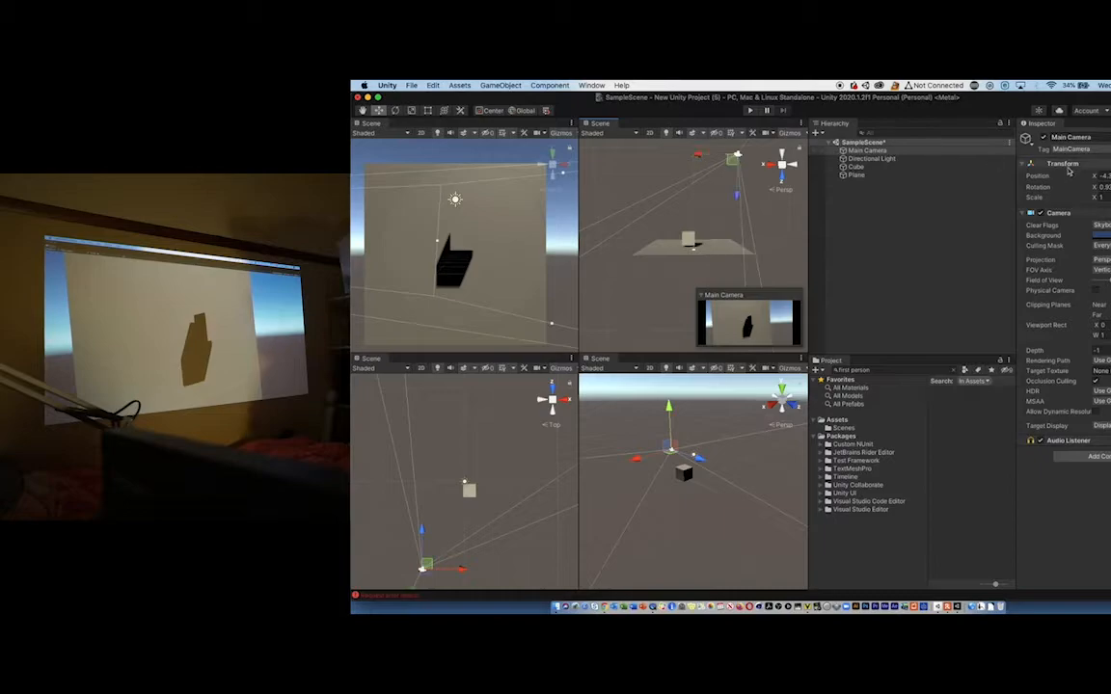
# - Set the Main Camera's X rotation to 0 and move it closer to the cube, to an X position of about -2.4
pyautogui.click(1096, 188)
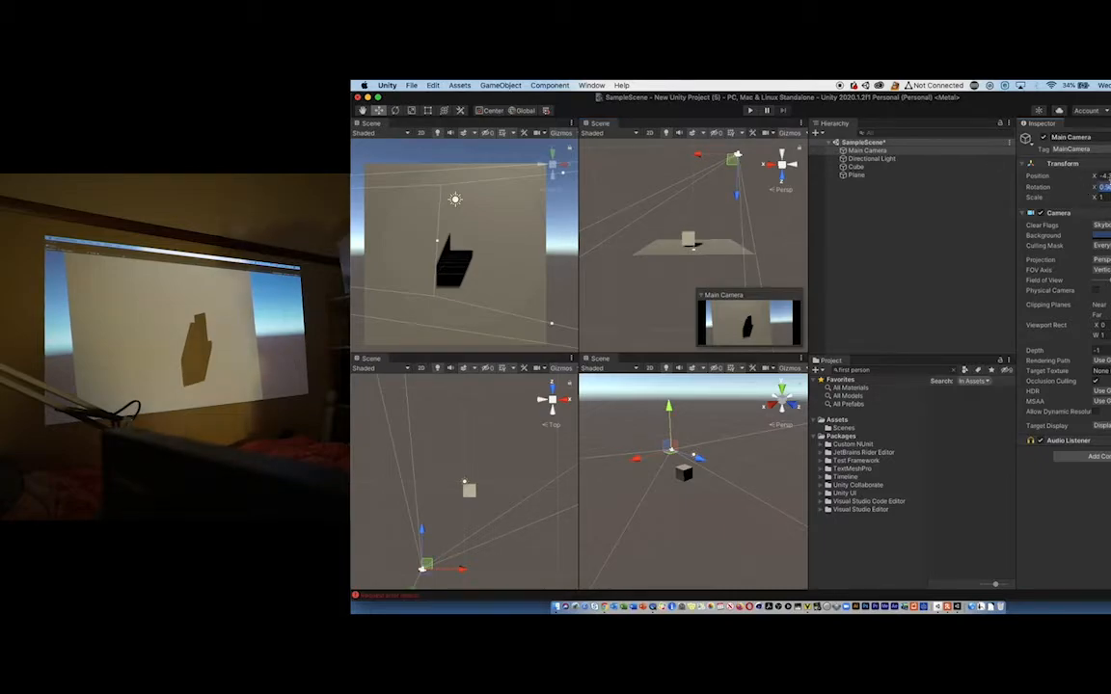
pyautogui.write('0')
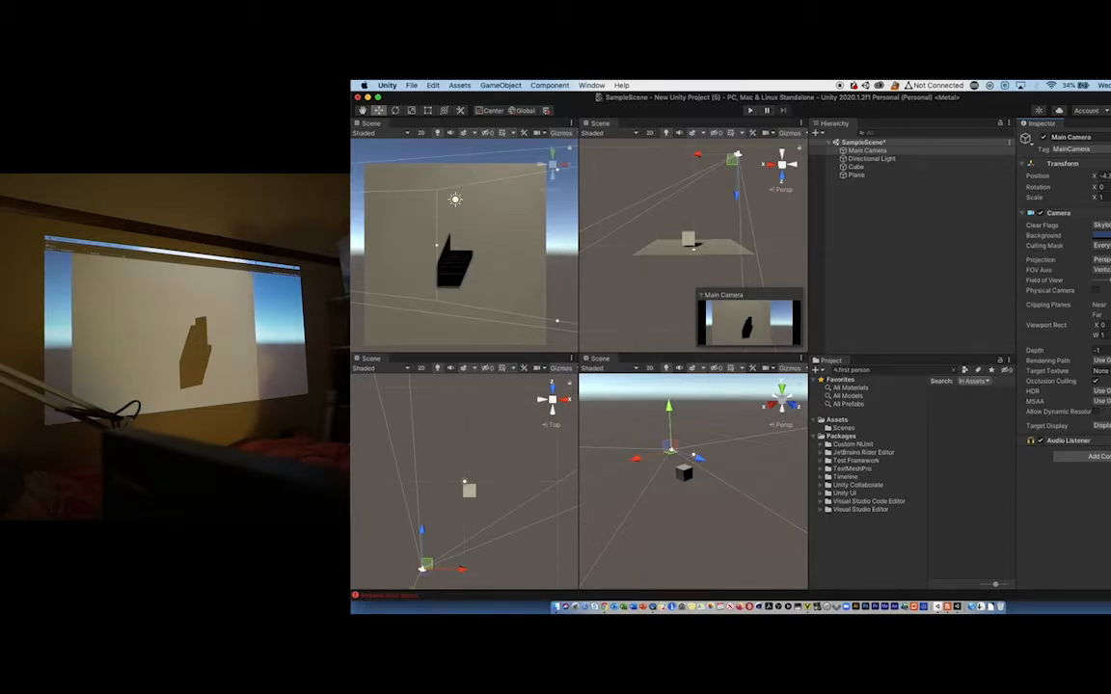
pyautogui.moveTo(739, 200); pyautogui.dragTo(739, 211)
pyautogui.moveTo(703, 168); pyautogui.dragTo(681, 168)
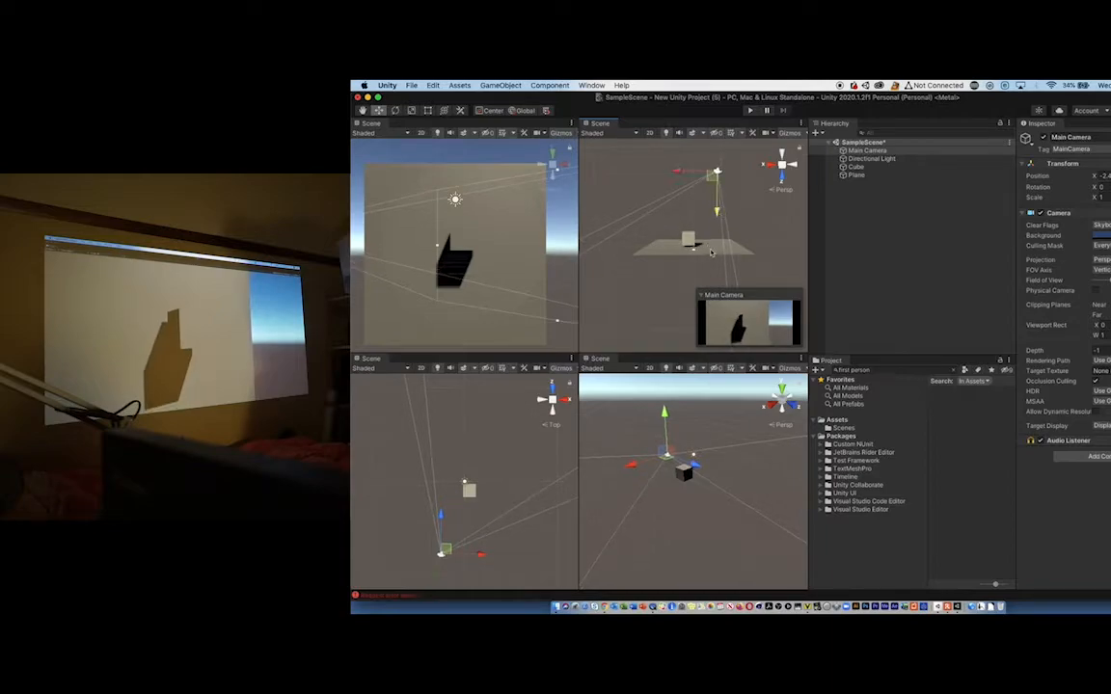
# - Scale up the plane uniformly to an X scale of about 2.9
pyautogui.click(711, 250)
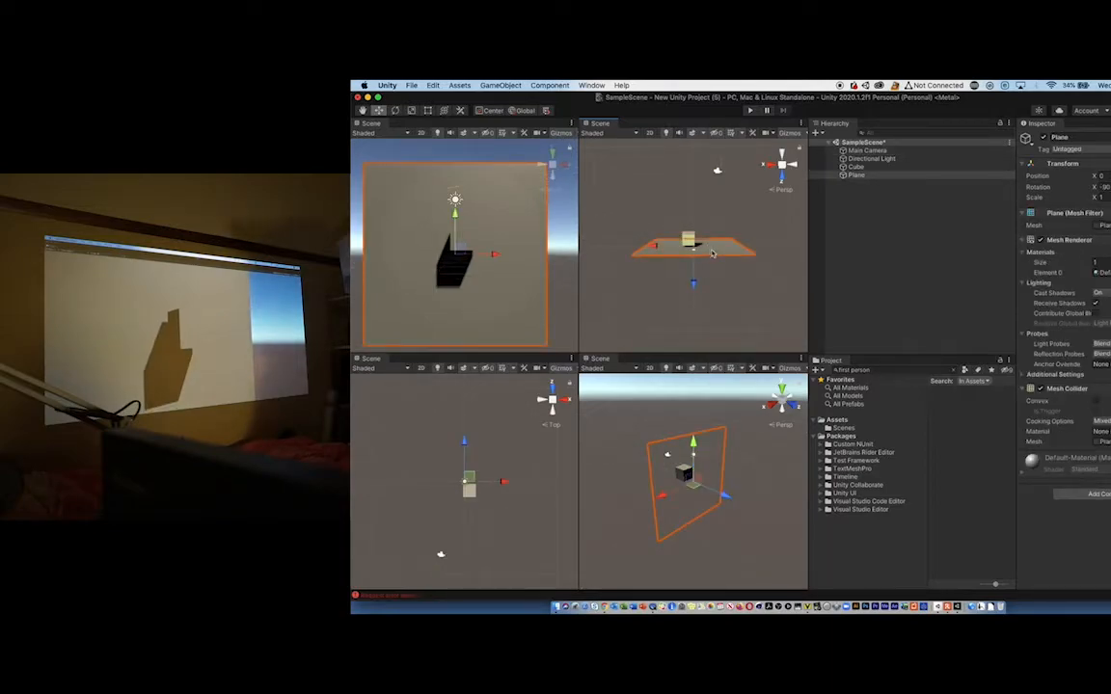
pyautogui.click(413, 111)
pyautogui.moveTo(694, 246); pyautogui.dragTo(795, 228)
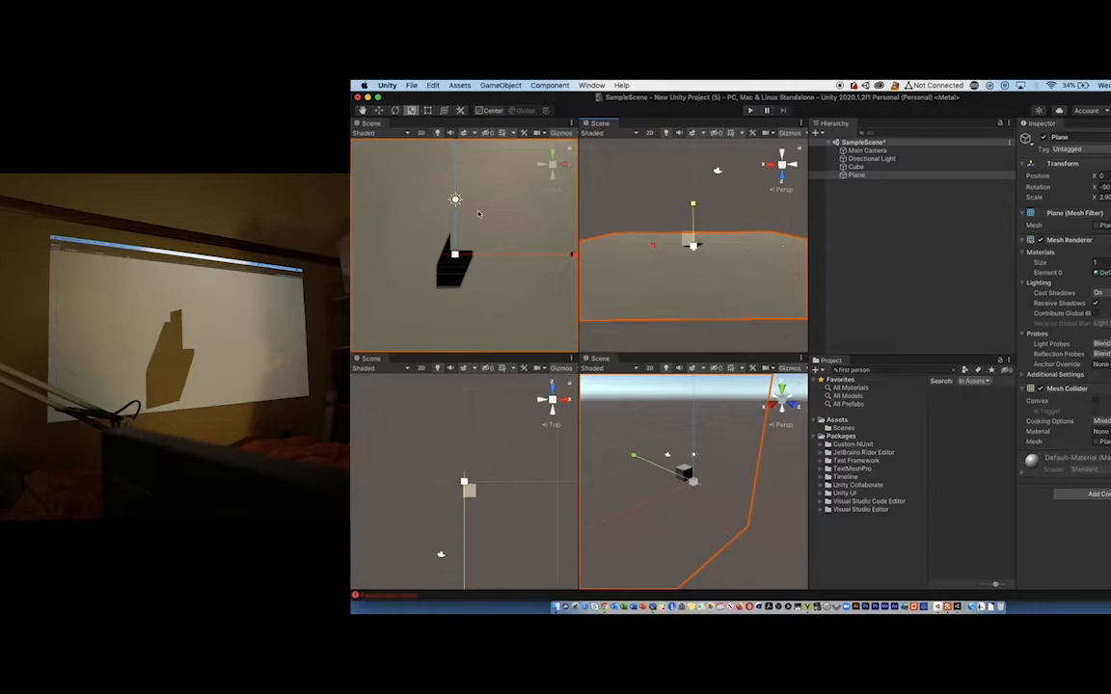
# - Move the Directional Light to the camera side of the cube and turn it about Y to face the plane straight on
pyautogui.click(854, 158)
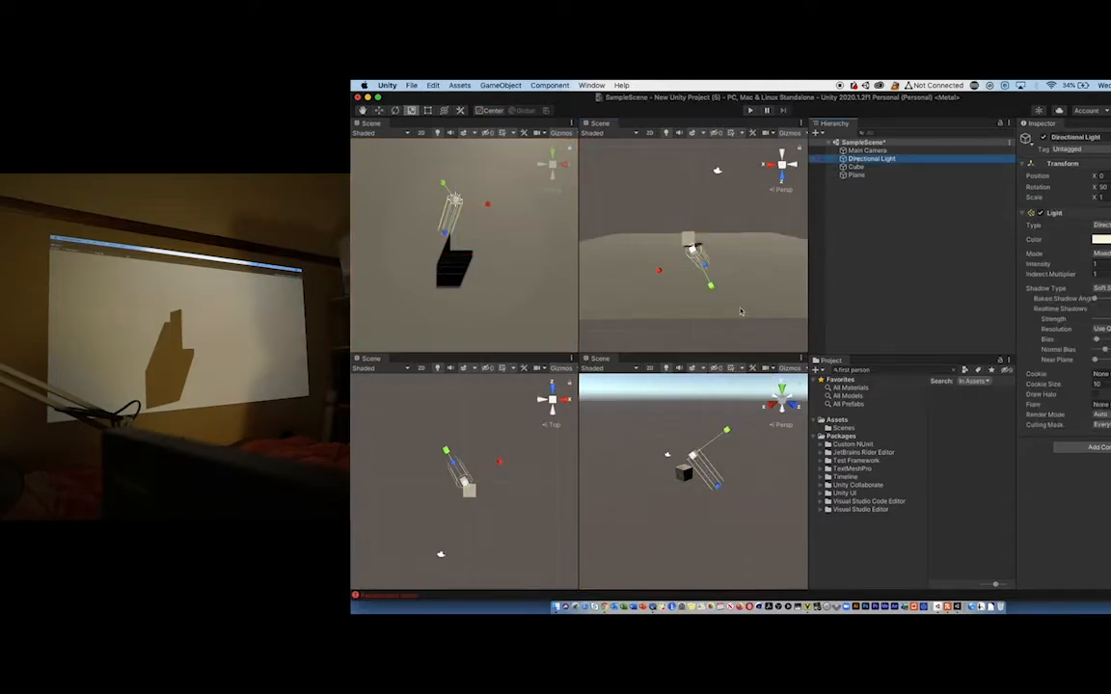
pyautogui.moveTo(693, 456)
pyautogui.mouseDown()
pyautogui.moveTo(678, 472)
pyautogui.moveTo(708, 494)
pyautogui.moveTo(712, 474)
pyautogui.moveTo(685, 474)
pyautogui.mouseUp()
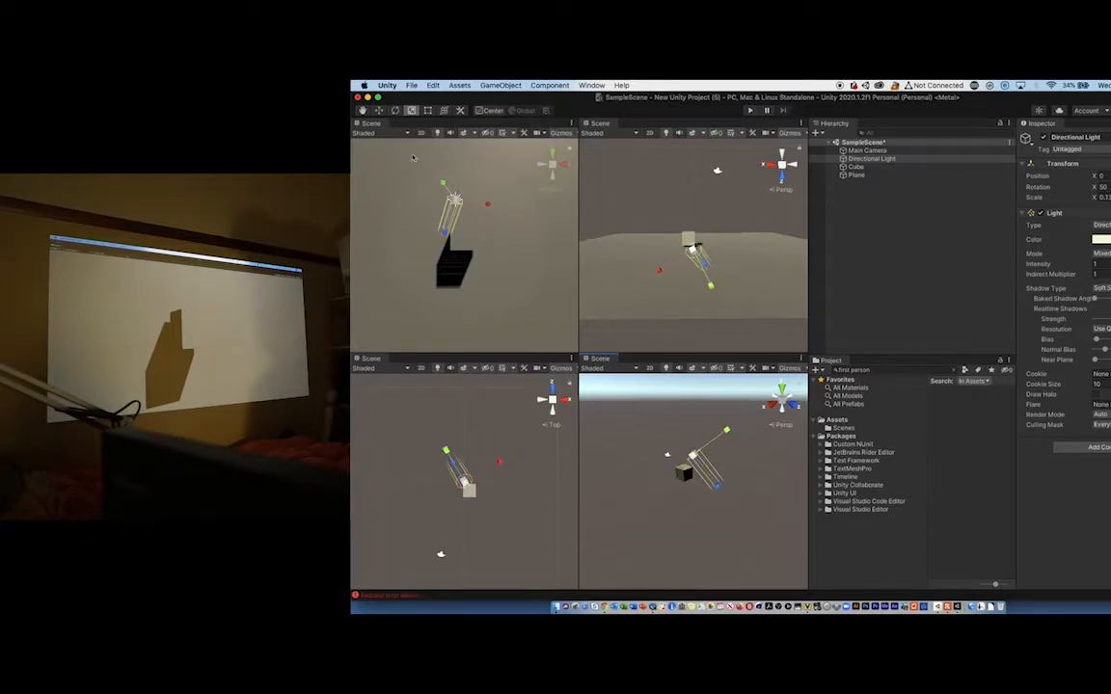
pyautogui.click(379, 111)
pyautogui.moveTo(721, 468); pyautogui.dragTo(690, 453)
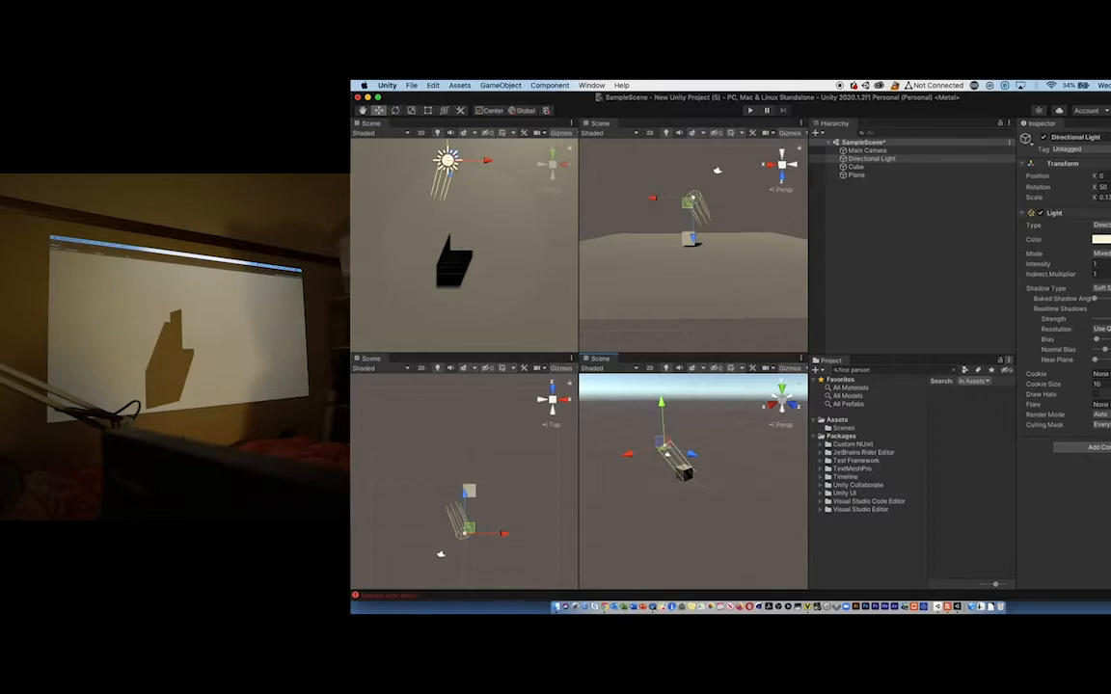
pyautogui.moveTo(1110, 193); pyautogui.dragTo(52, 359)
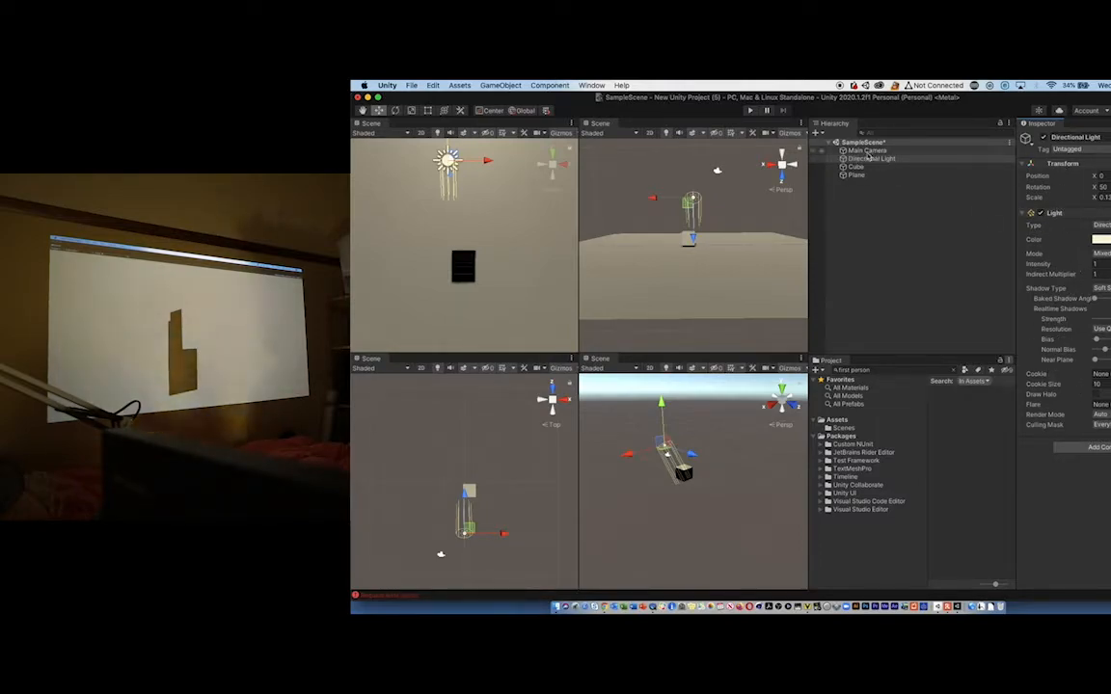
# - Change the Directional Light's type to Point and move it closer to the cube along Z and slightly sideways along X
pyautogui.click(1103, 226)
pyautogui.click(1103, 233)
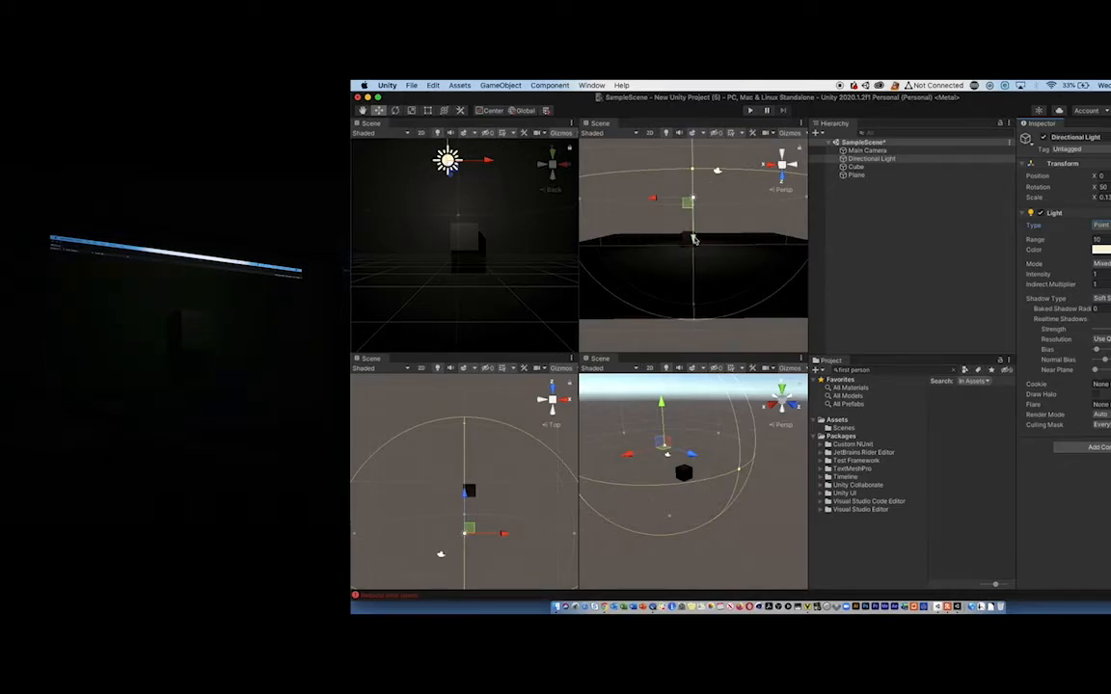
pyautogui.moveTo(693, 238)
pyautogui.mouseDown()
pyautogui.moveTo(692, 259)
pyautogui.moveTo(692, 248)
pyautogui.mouseUp()
pyautogui.moveTo(656, 209)
pyautogui.mouseDown()
pyautogui.moveTo(623, 210)
pyautogui.moveTo(661, 210)
pyautogui.moveTo(644, 209)
pyautogui.mouseUp()
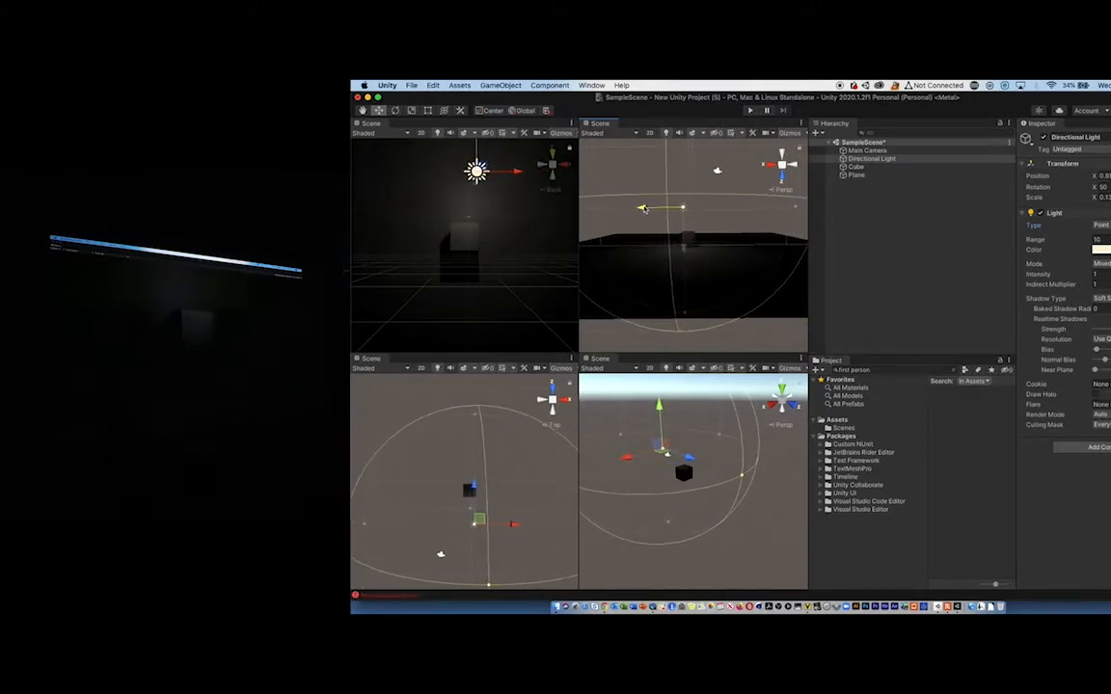
pyautogui.moveTo(684, 248); pyautogui.dragTo(684, 256)
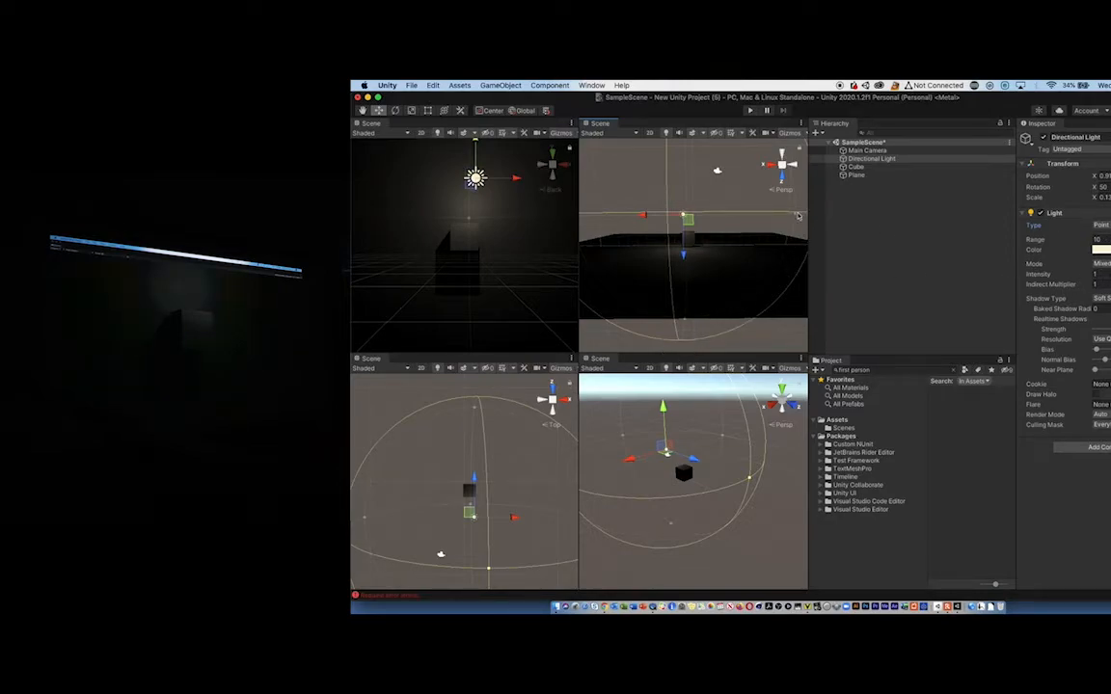
# - Increase the point light's range to about 10.58 and set its intensity to 5
pyautogui.moveTo(795, 216)
pyautogui.mouseDown()
pyautogui.moveTo(761, 214)
pyautogui.moveTo(921, 221)
pyautogui.moveTo(791, 226)
pyautogui.moveTo(826, 229)
pyautogui.moveTo(800, 228)
pyautogui.mouseUp()
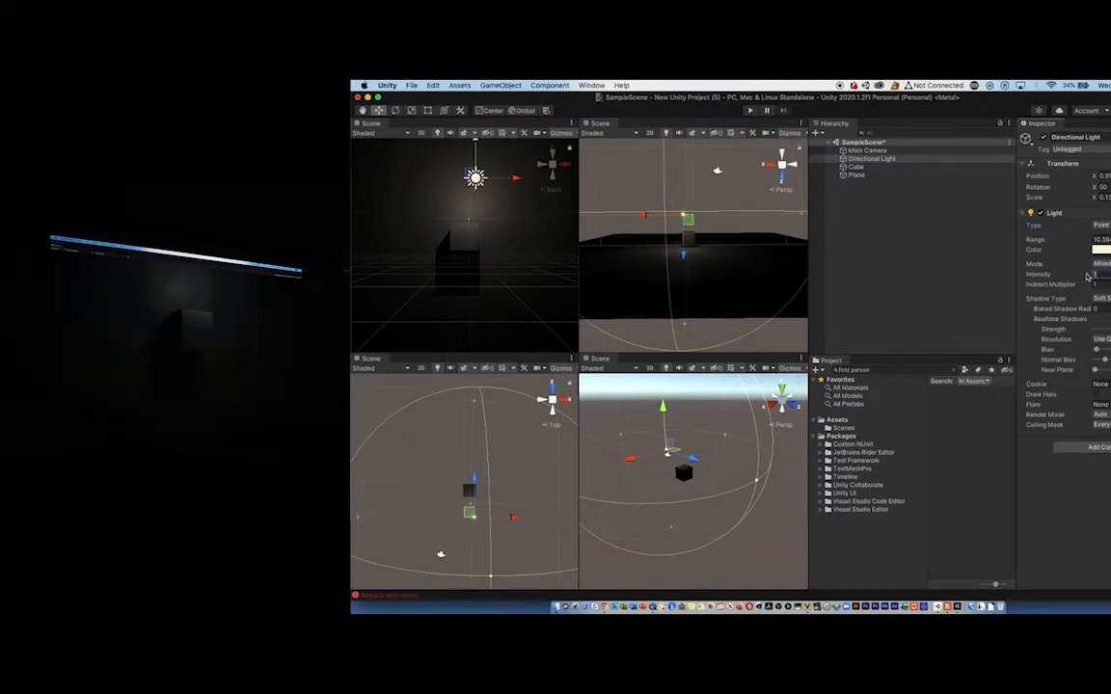
pyautogui.write('5')
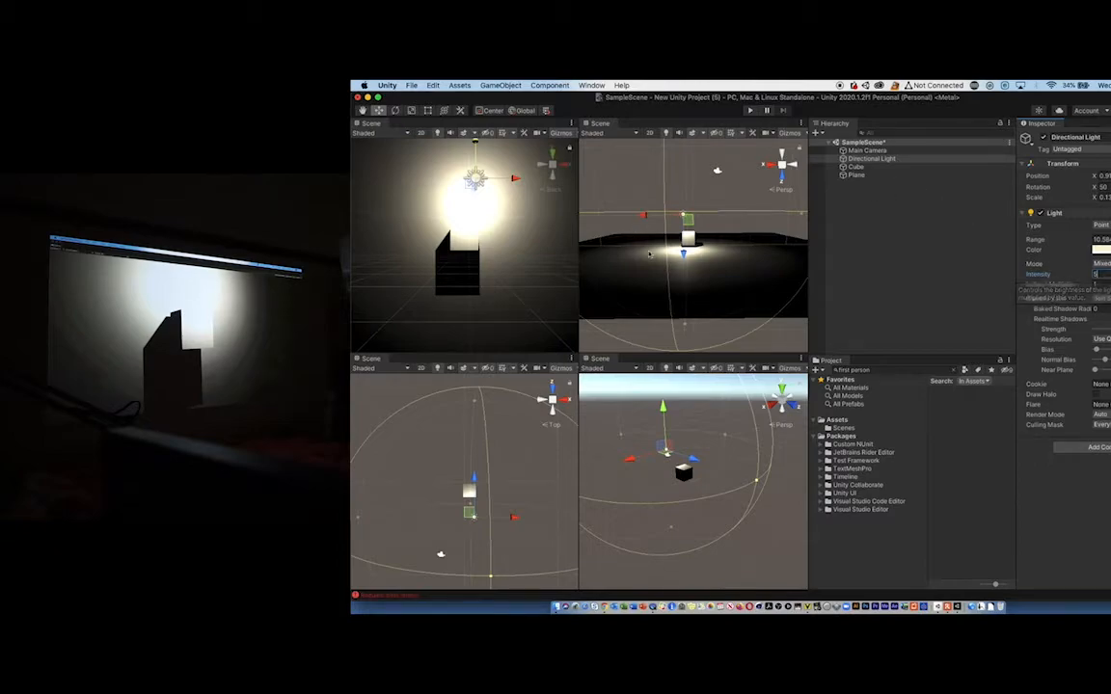
# - Move the light farther from the cube along Z and sideways to an X position of about 1.67, and set its intensity to 3
pyautogui.moveTo(684, 252); pyautogui.dragTo(684, 194)
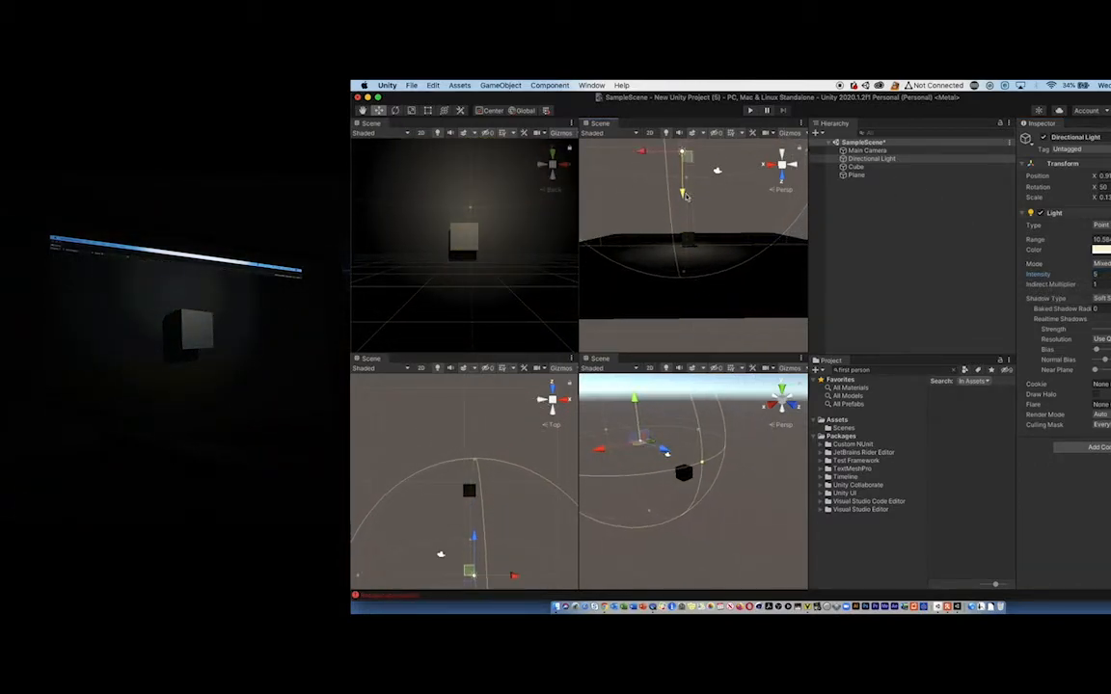
pyautogui.moveTo(640, 152); pyautogui.dragTo(678, 229)
pyautogui.click(1108, 274)
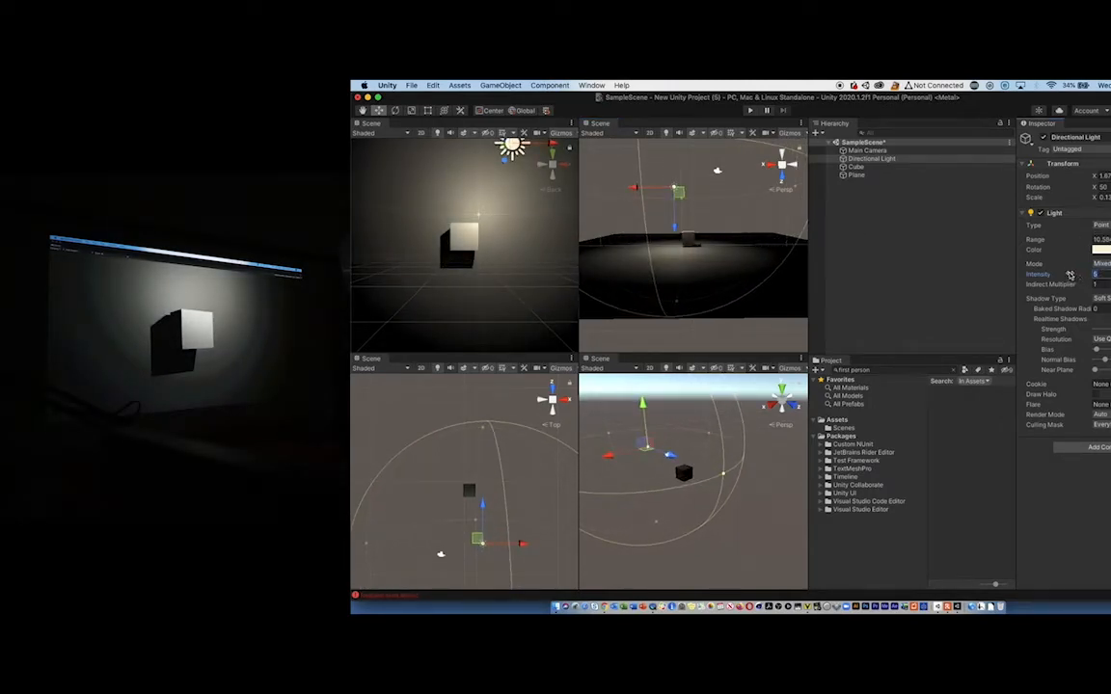
pyautogui.write('3')
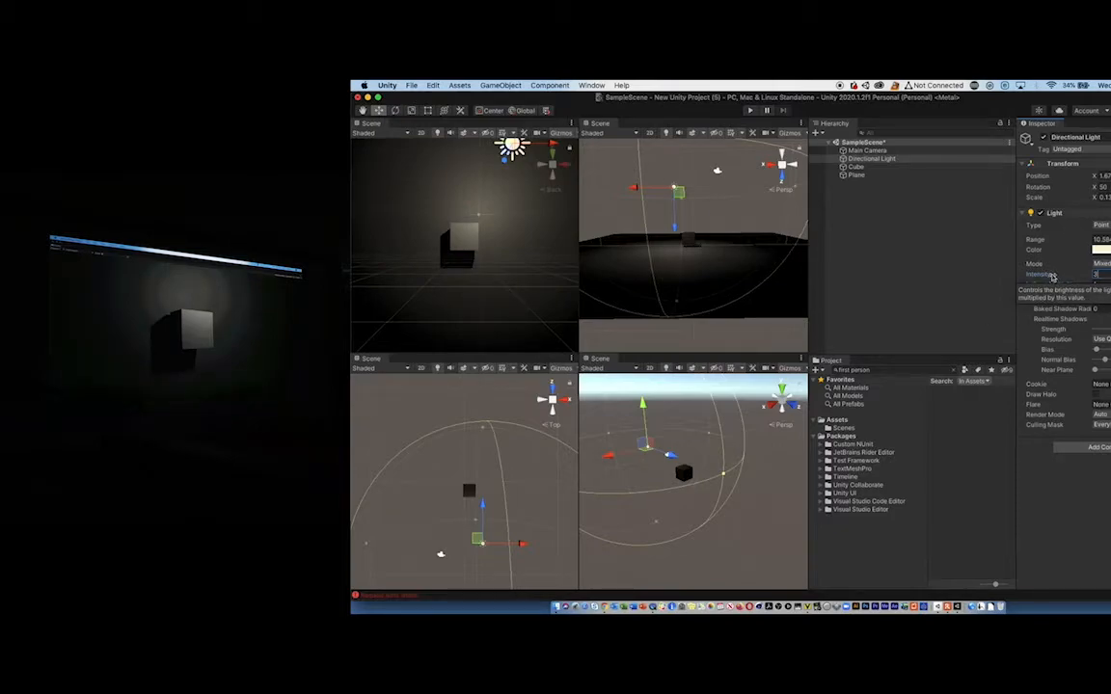
# - Adjust the light's height to slightly above the cube and shift it across to the cube's other side, to an X position of about -1
pyautogui.moveTo(637, 414); pyautogui.dragTo(645, 432)
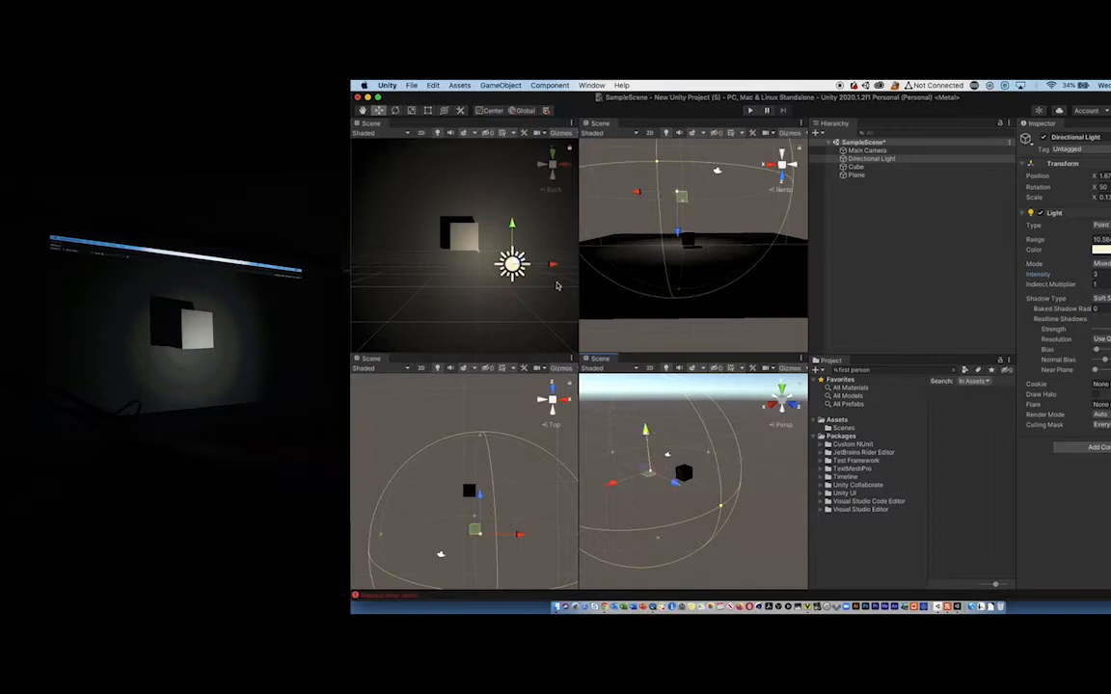
pyautogui.moveTo(551, 274)
pyautogui.mouseDown()
pyautogui.moveTo(421, 276)
pyautogui.moveTo(591, 277)
pyautogui.moveTo(561, 277)
pyautogui.mouseUp()
pyautogui.moveTo(525, 231); pyautogui.dragTo(525, 156)
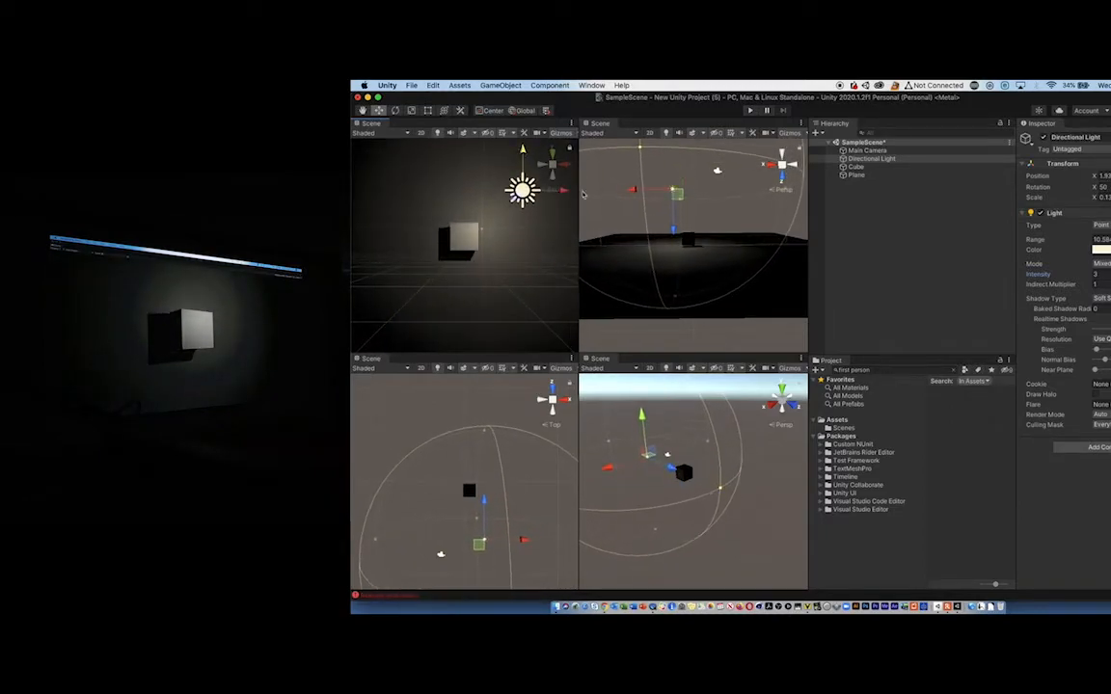
pyautogui.moveTo(565, 191); pyautogui.dragTo(451, 199)
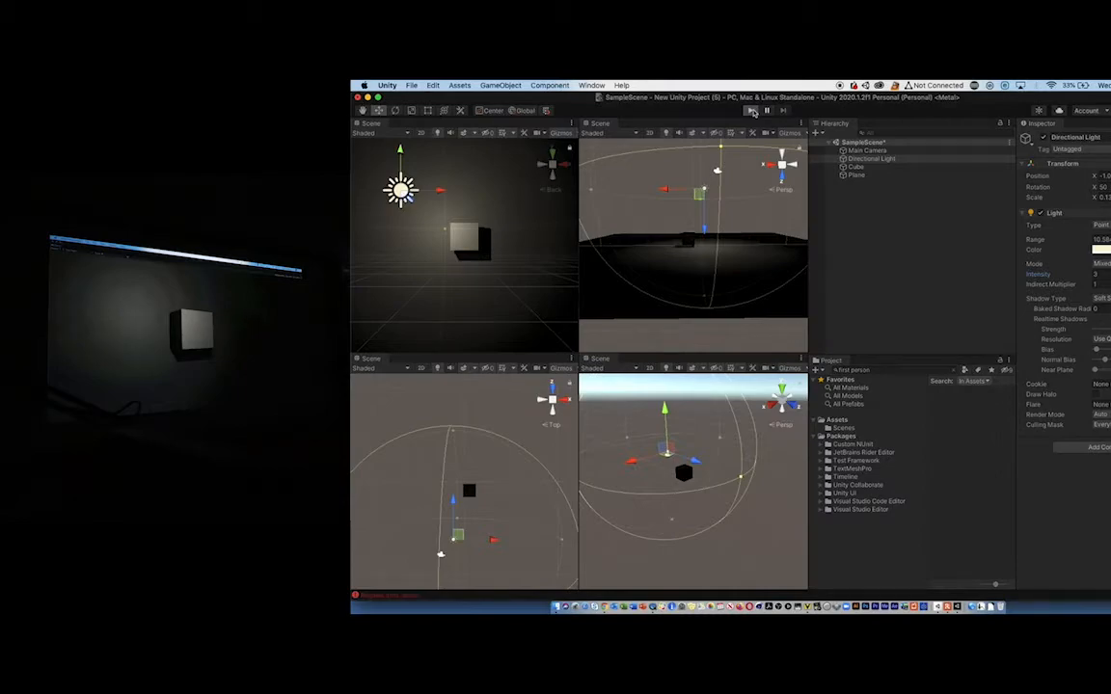
# - Run the scene in Play mode, move the point light down and sideways around the cube, and stop the run
pyautogui.click(752, 112)
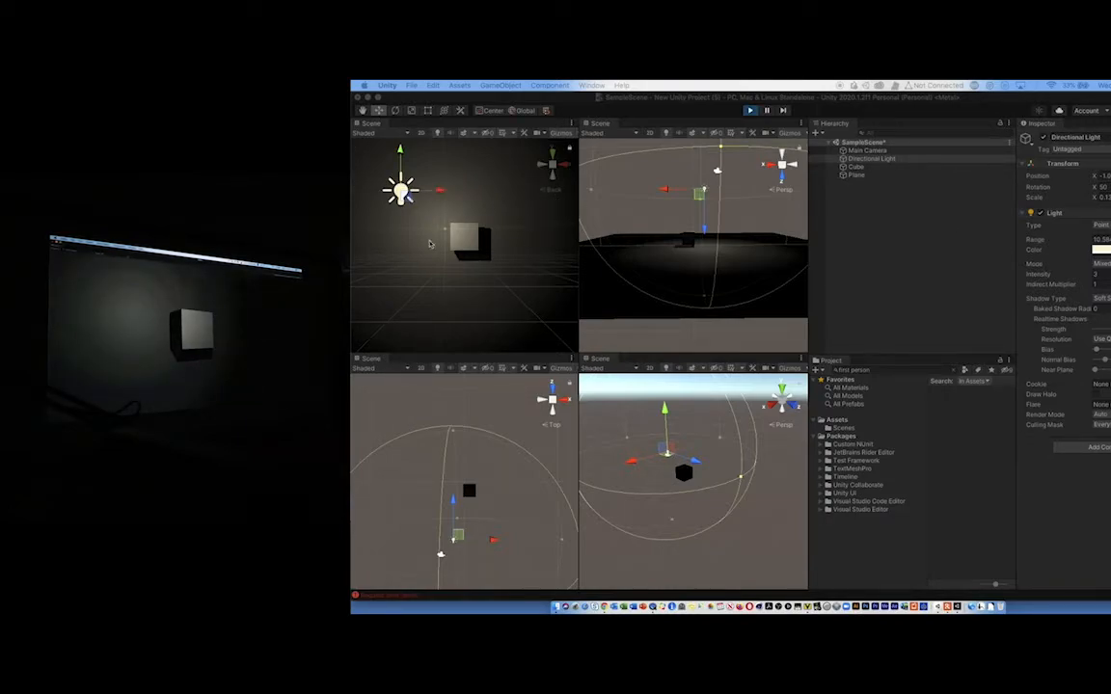
pyautogui.moveTo(441, 198)
pyautogui.mouseDown()
pyautogui.moveTo(608, 199)
pyautogui.moveTo(432, 214)
pyautogui.moveTo(585, 216)
pyautogui.moveTo(425, 216)
pyautogui.moveTo(459, 216)
pyautogui.moveTo(437, 216)
pyautogui.mouseUp()
pyautogui.click(471, 243)
pyautogui.click(402, 188)
pyautogui.moveTo(404, 155); pyautogui.dragTo(433, 275)
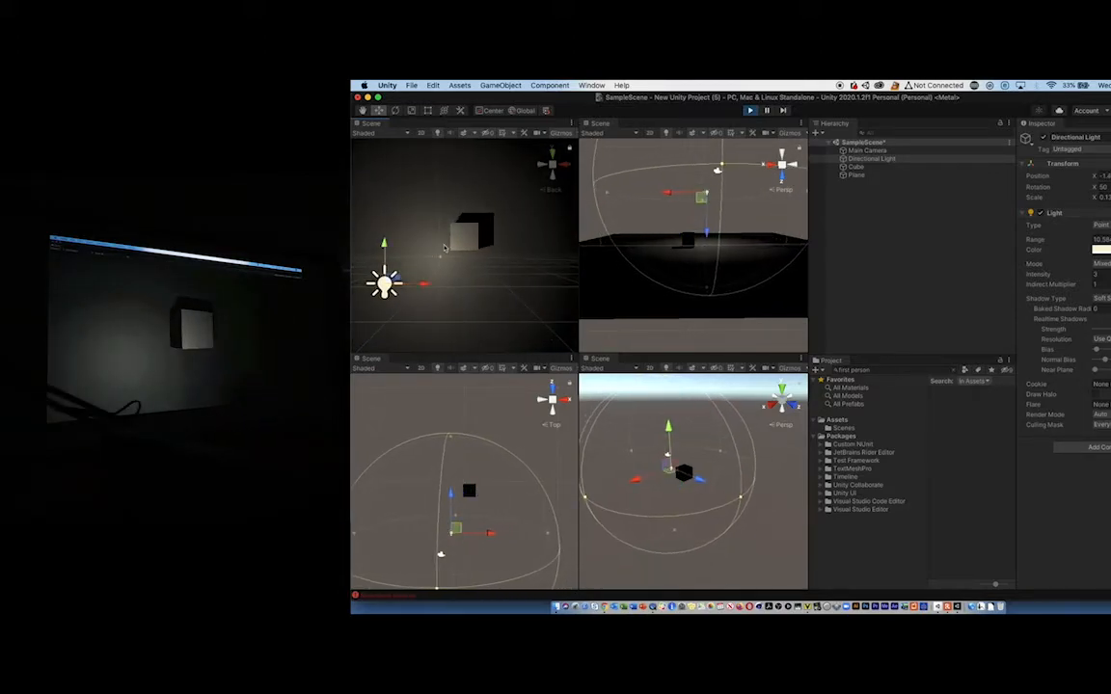
pyautogui.click(751, 113)
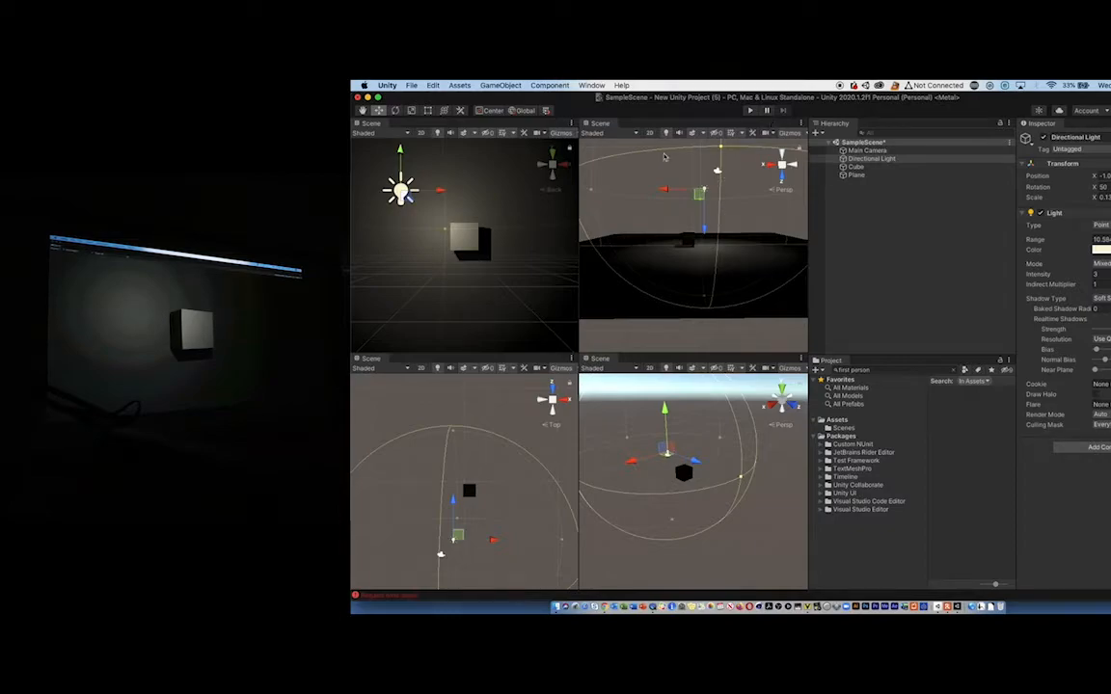
# - Select the cube, rotate it with the Rotate tool in Play mode, and stop the run
pyautogui.click(467, 244)
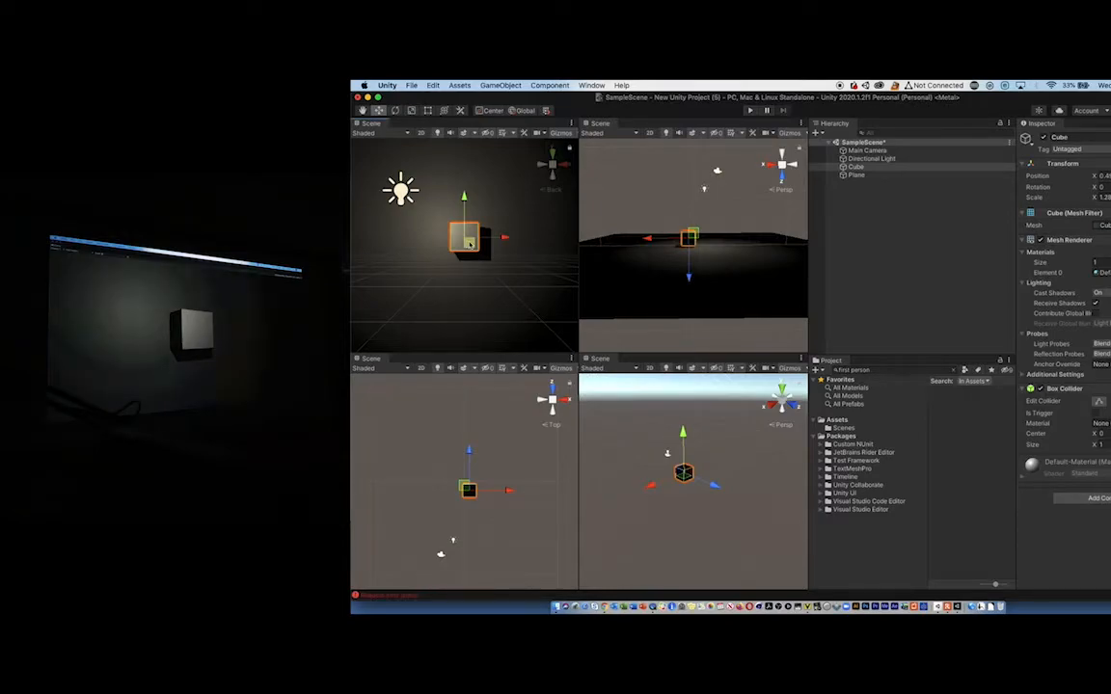
pyautogui.click(748, 112)
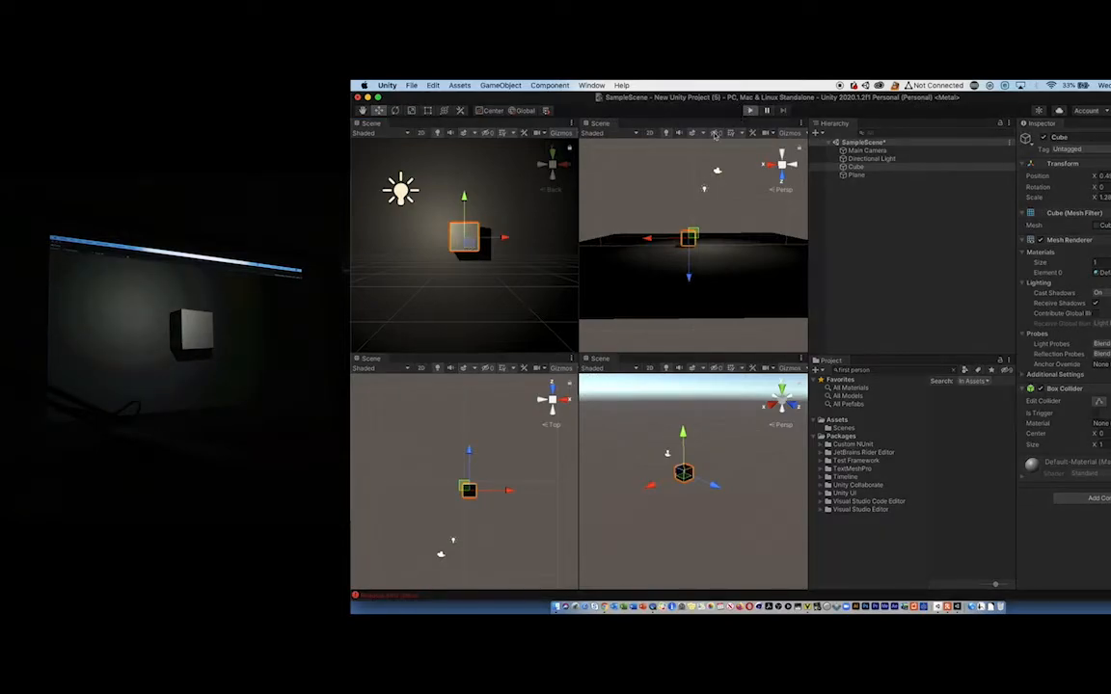
pyautogui.click(395, 111)
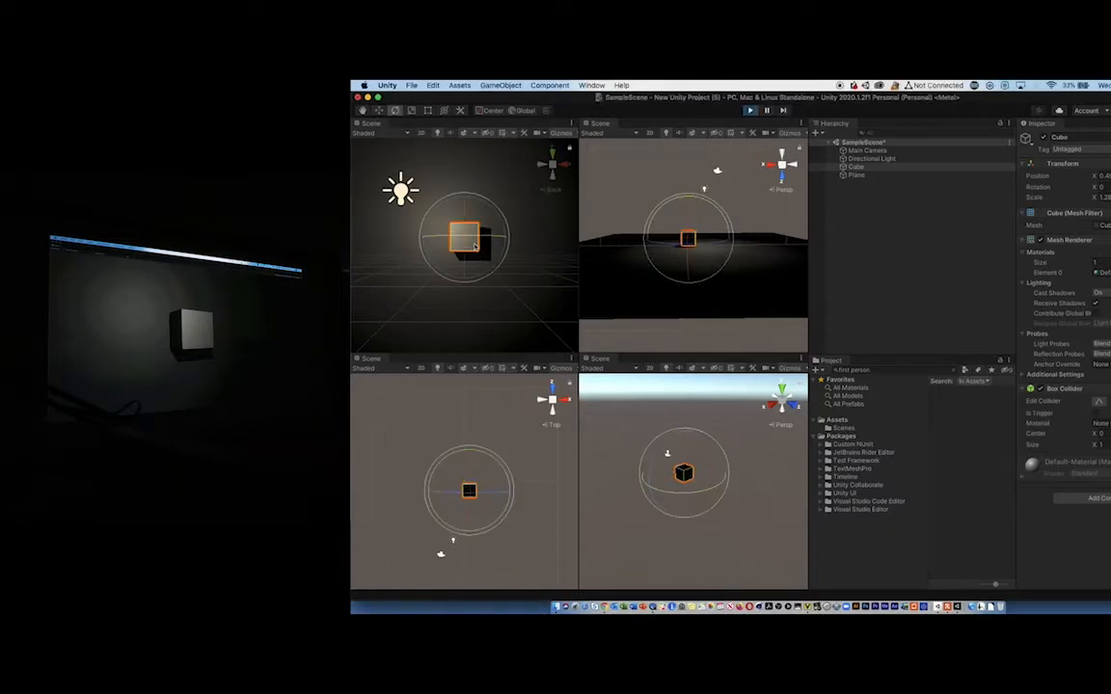
pyautogui.moveTo(450, 238)
pyautogui.mouseDown()
pyautogui.moveTo(498, 242)
pyautogui.moveTo(472, 246)
pyautogui.moveTo(465, 355)
pyautogui.moveTo(474, 111)
pyautogui.moveTo(469, 317)
pyautogui.moveTo(472, 227)
pyautogui.moveTo(479, 330)
pyautogui.moveTo(457, 231)
pyautogui.mouseUp()
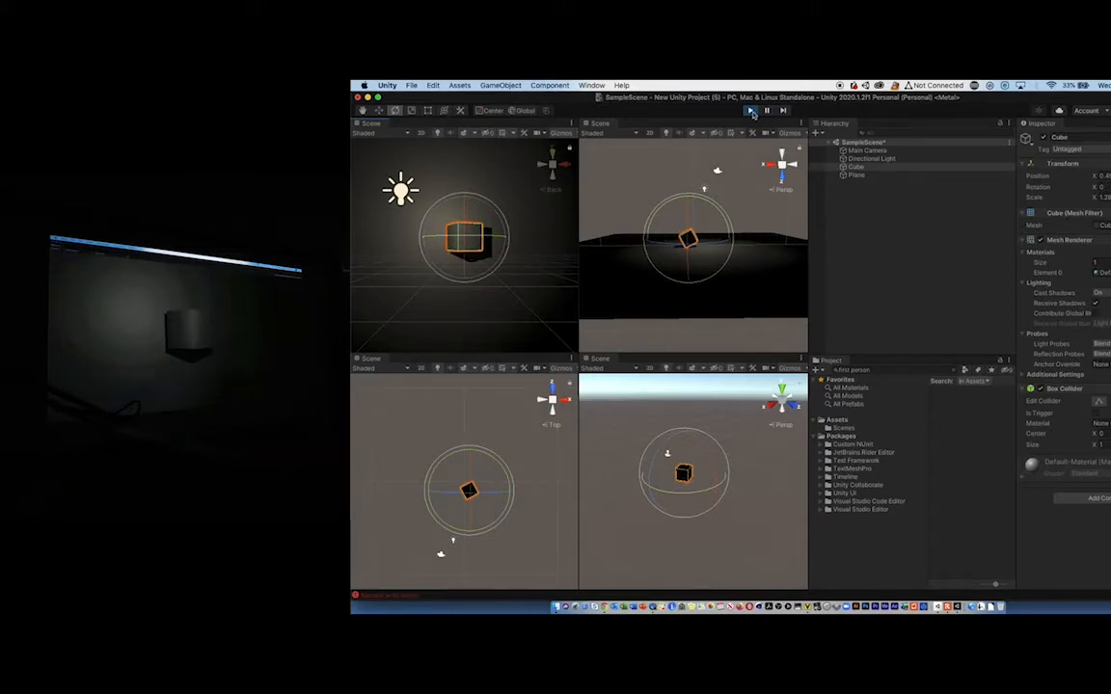
pyautogui.click(752, 111)
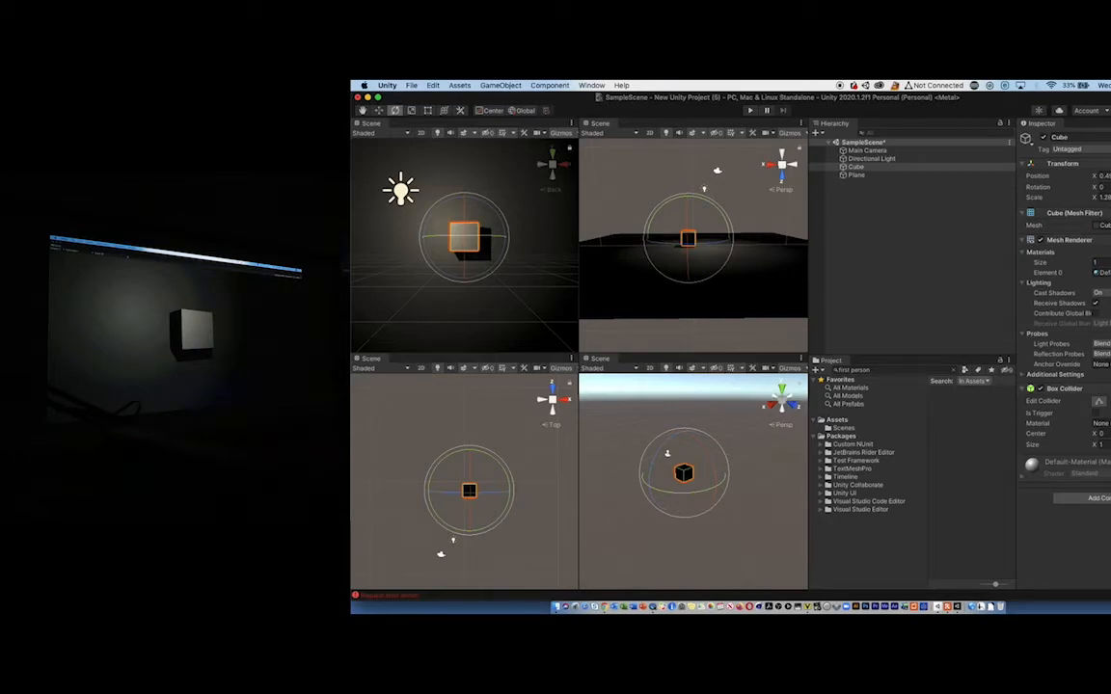
# - Set the Directional Light's intensity to 5 and reduce its range to about 9.3, keeping the Point type
pyautogui.click(399, 189)
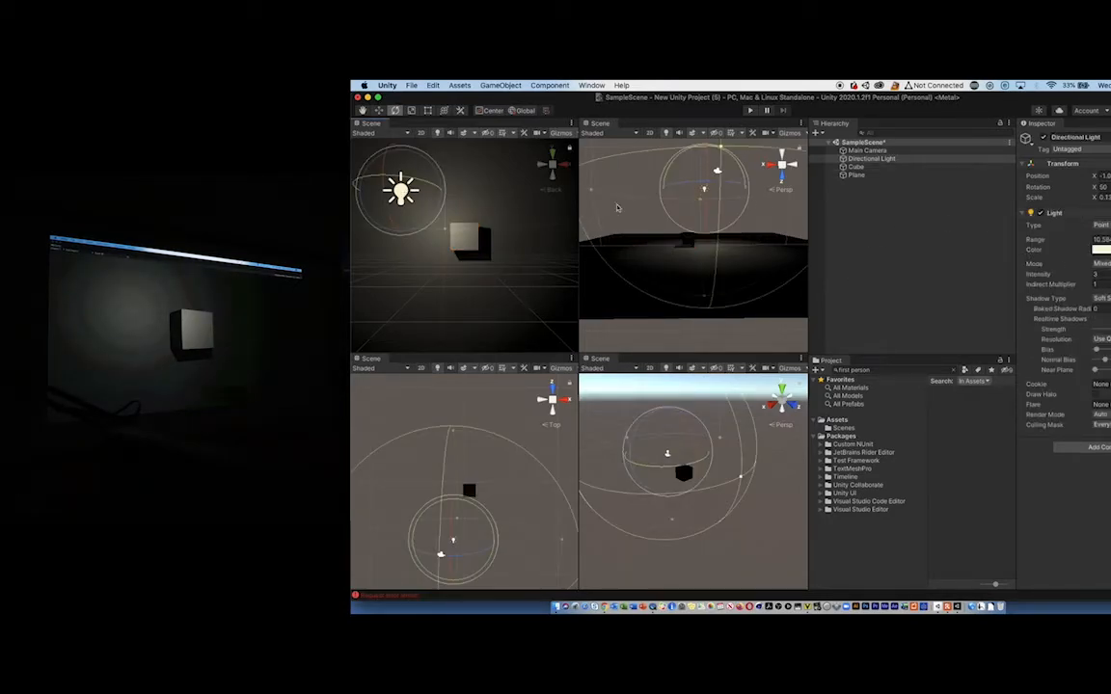
pyautogui.click(1100, 273)
pyautogui.write('6')
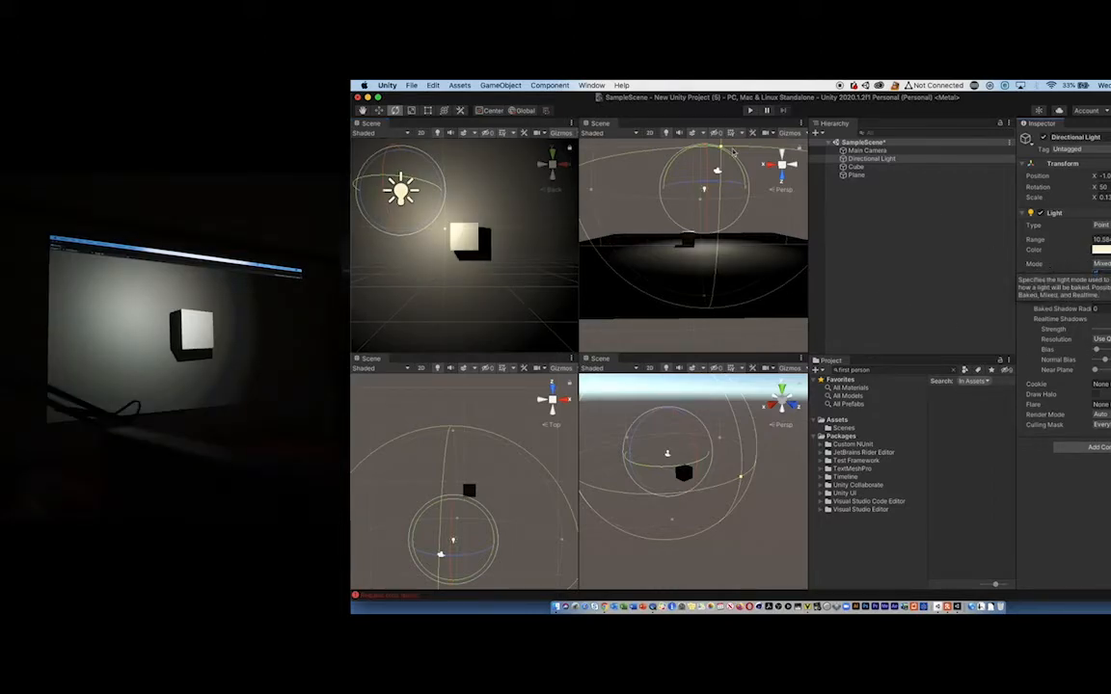
pyautogui.moveTo(591, 189); pyautogui.dragTo(605, 191)
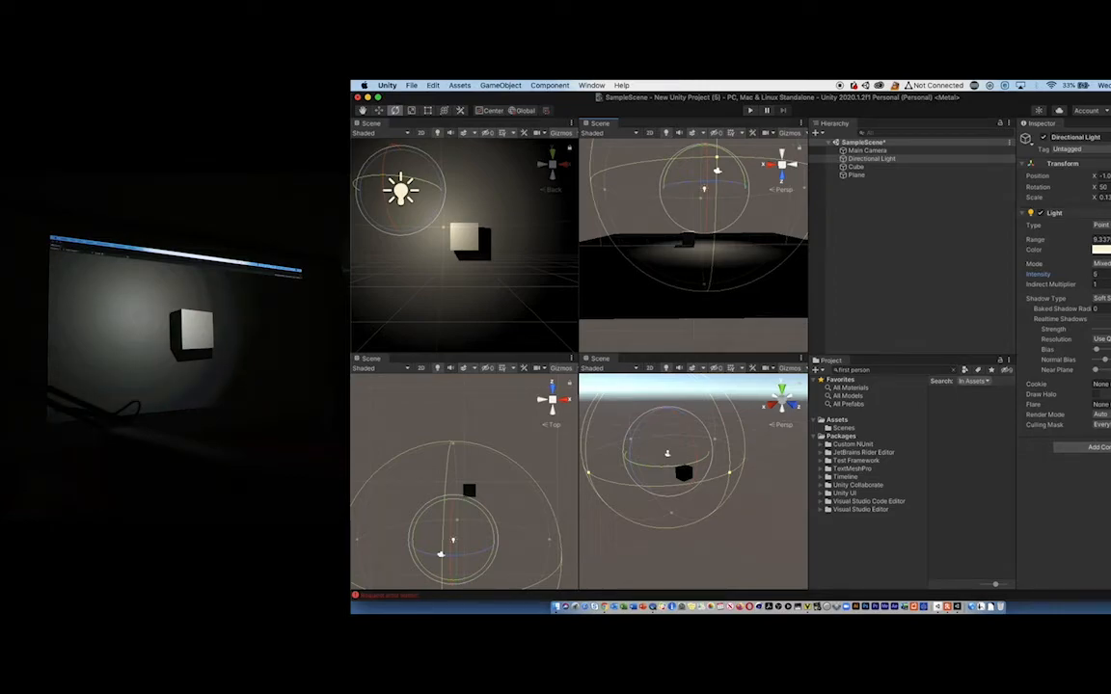
pyautogui.click(1106, 225)
pyautogui.click(1060, 231)
# - Switch to Finder and preview PATTERN1.mp4, PATTERN1.png, pattern2.jpg and pattern2.mp4 in the PROJECTION TUTORIAL folder
pyautogui.click(556, 607)
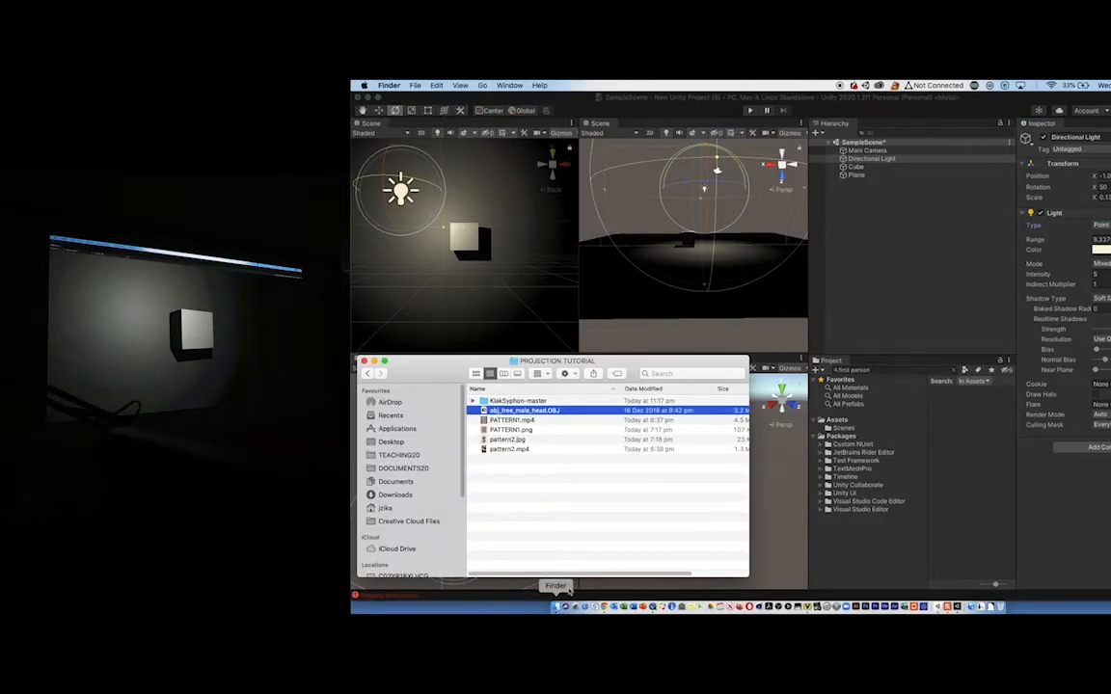
pyautogui.click(517, 421)
pyautogui.press('space')
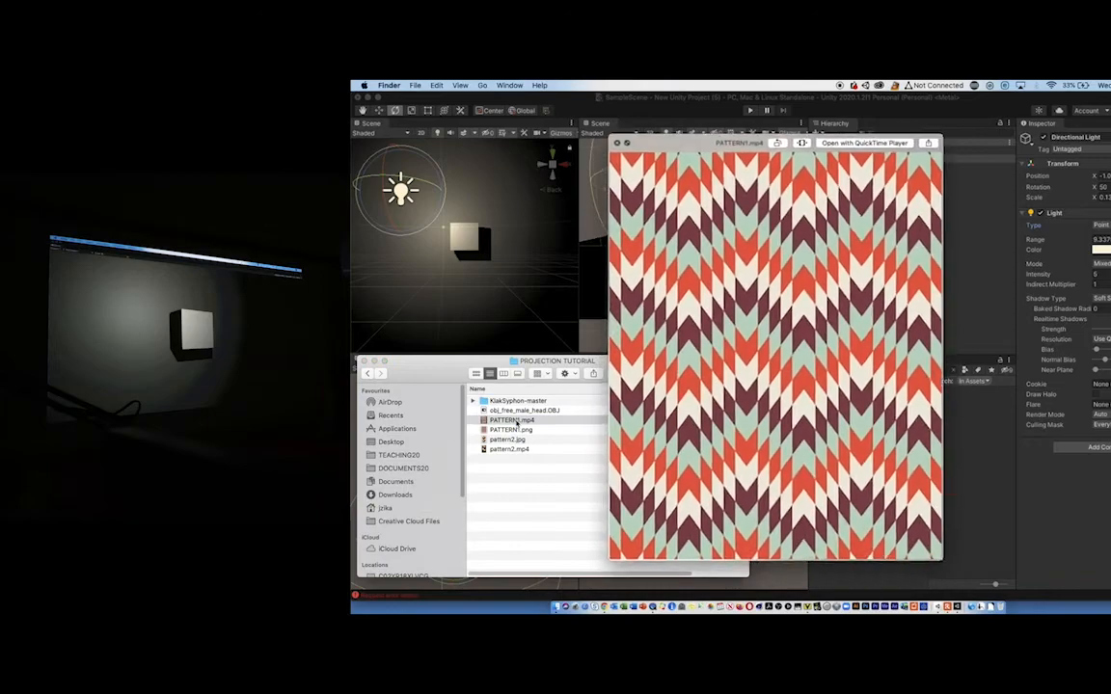
pyautogui.press('space')
pyautogui.click(512, 430)
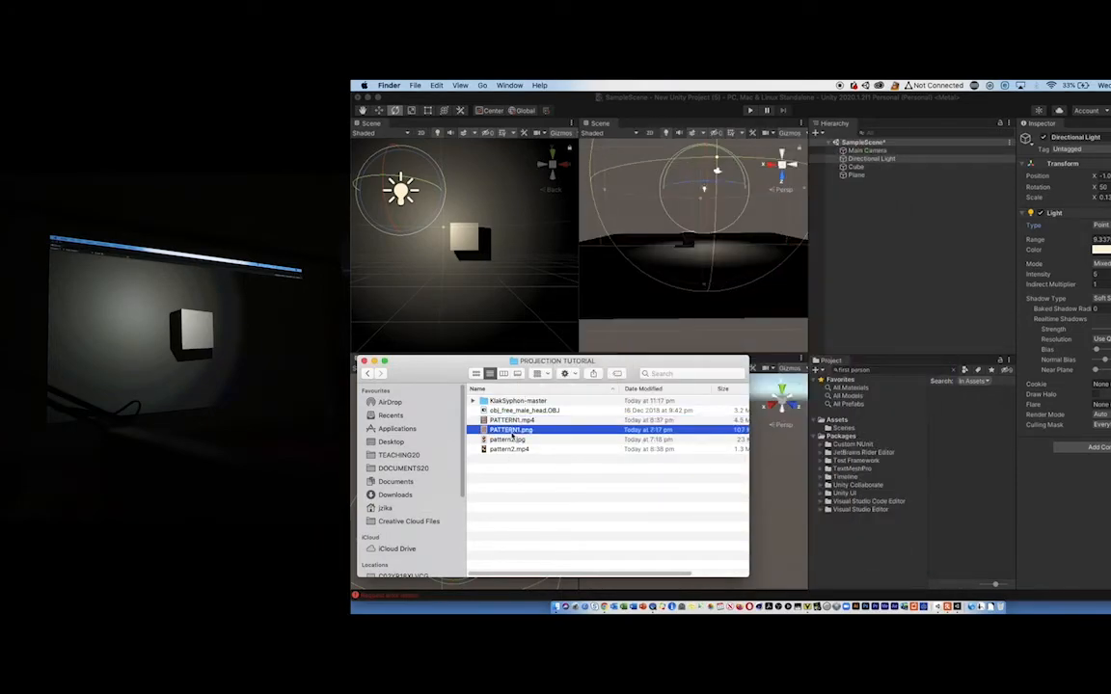
pyautogui.press('space')
pyautogui.press('space')
pyautogui.click(511, 438)
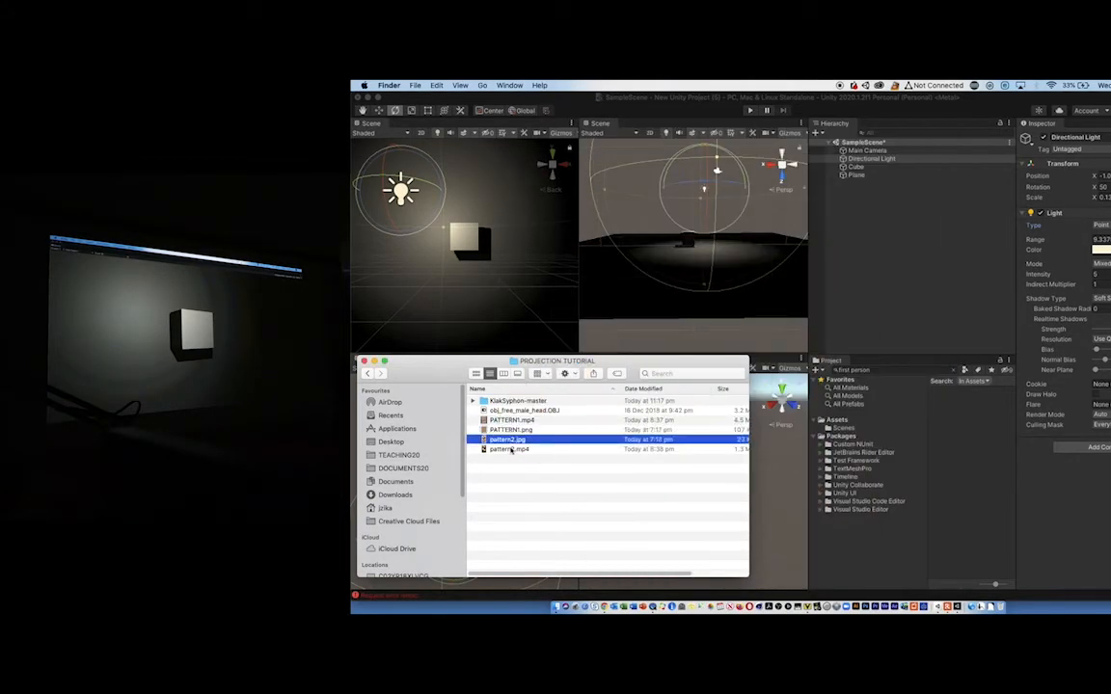
pyautogui.press('space')
pyautogui.press('space')
pyautogui.click(510, 449)
pyautogui.press('space')
pyautogui.press('space')
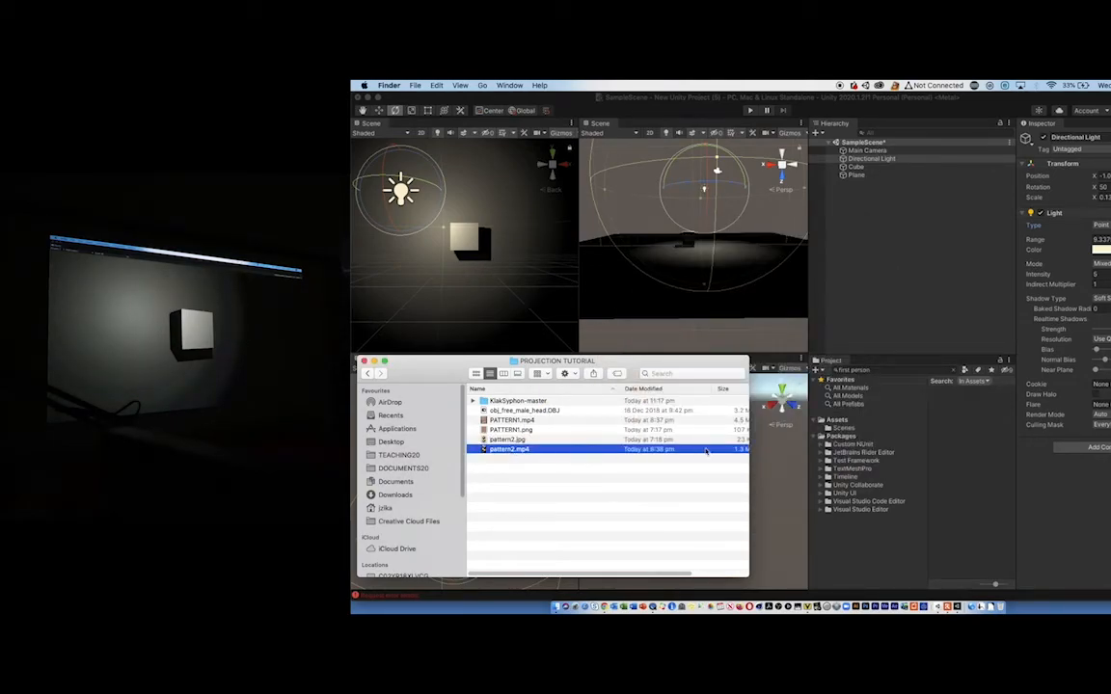
# - Import obj_free_male_head.OBJ, both pattern images and both pattern videos from the PROJECTION TUTORIAL folder into the Unity project's assets
pyautogui.click(874, 475)
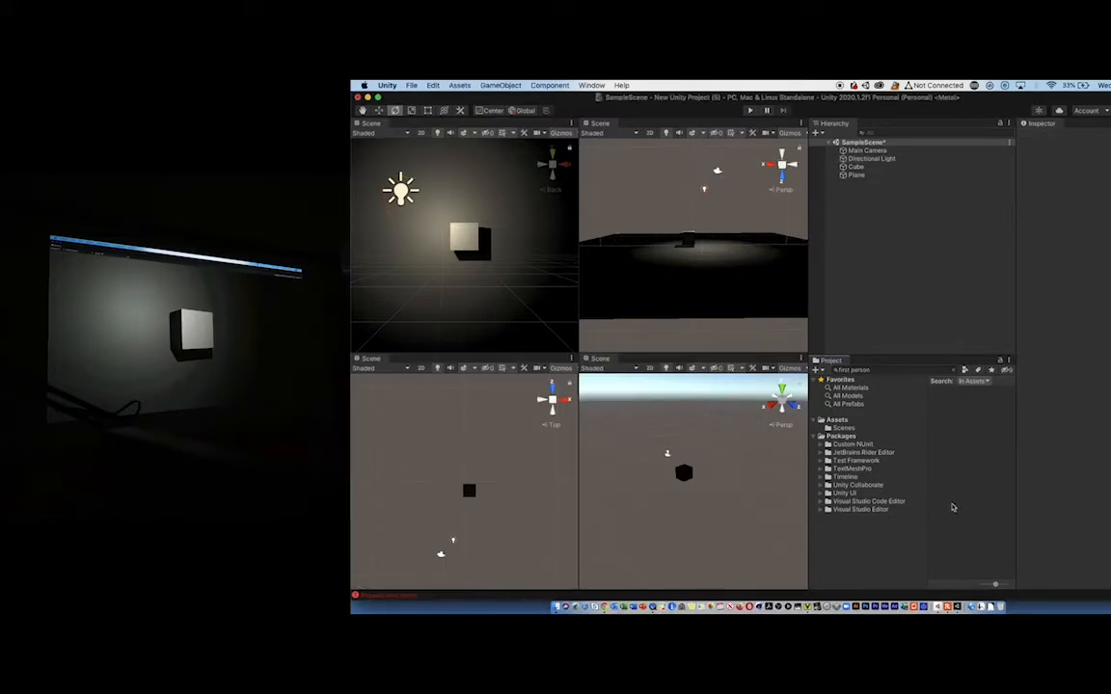
pyautogui.rightClick(951, 411)
pyautogui.moveTo(993, 441)
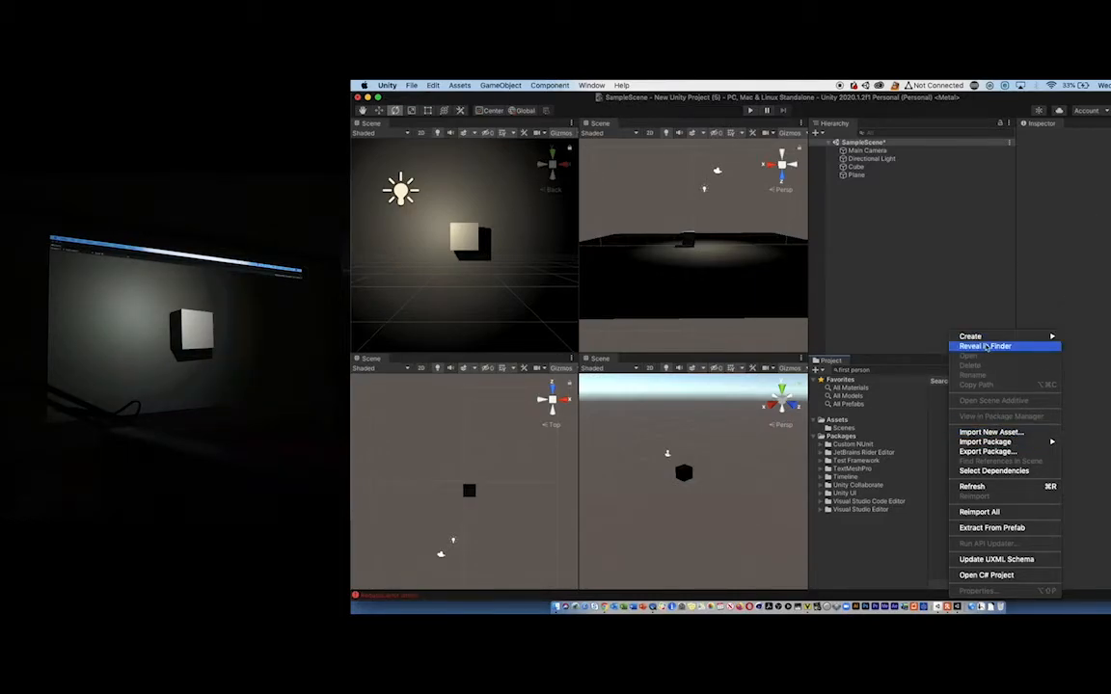
pyautogui.click(937, 402)
pyautogui.rightClick(953, 411)
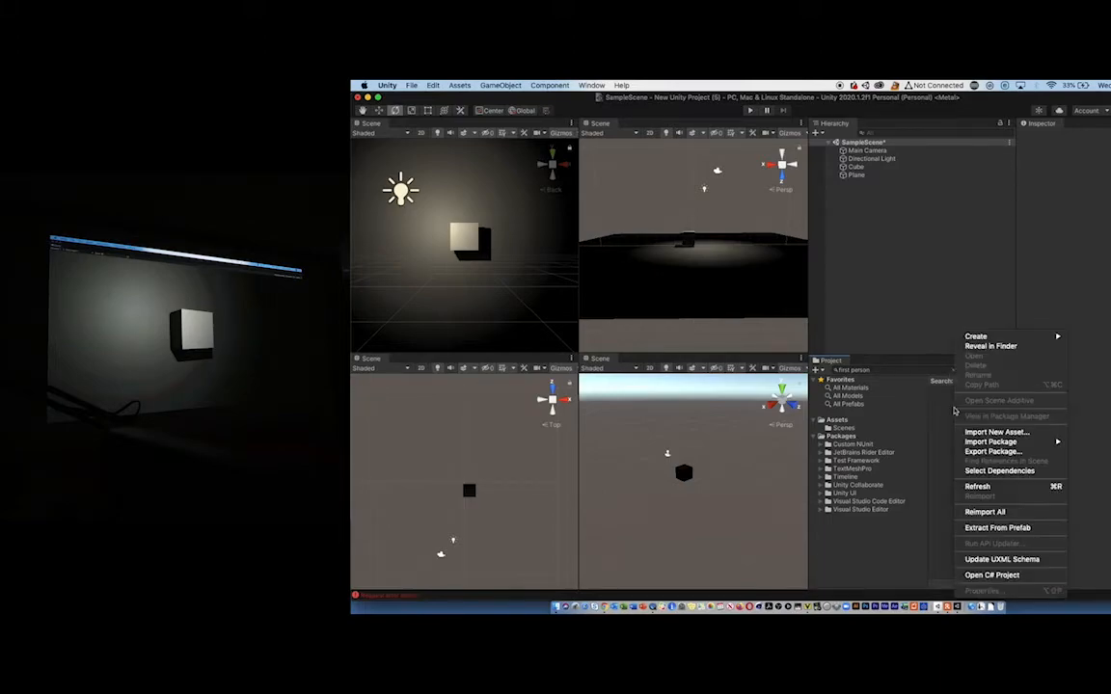
pyautogui.click(993, 432)
pyautogui.click(741, 196)
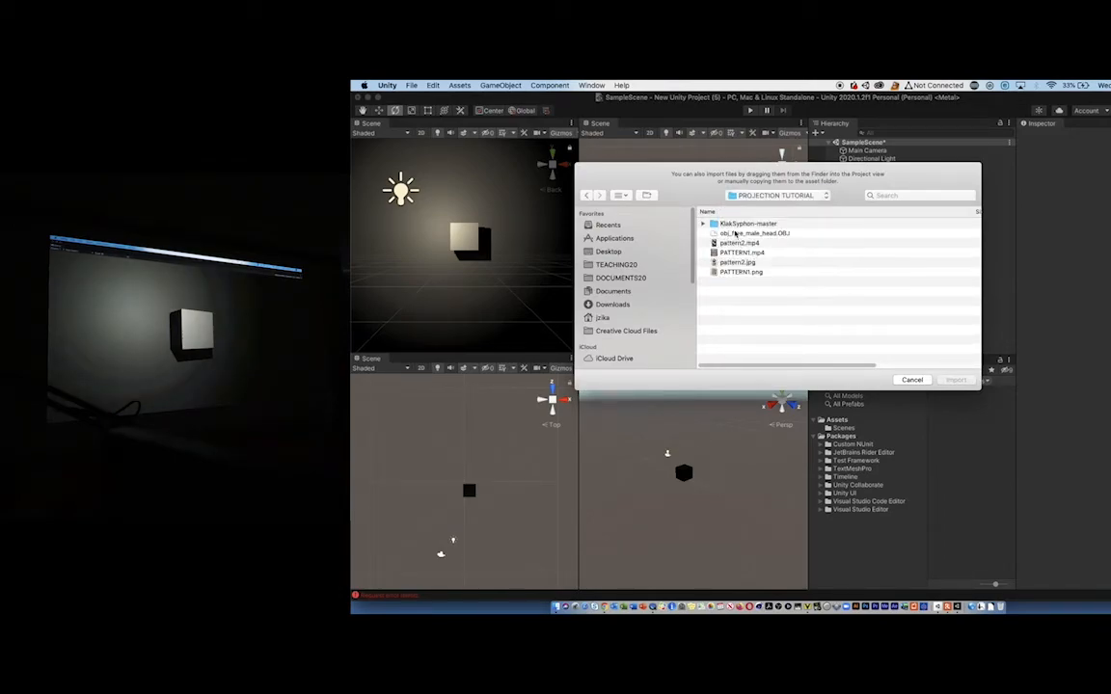
pyautogui.moveTo(738, 243); pyautogui.dragTo(739, 273)
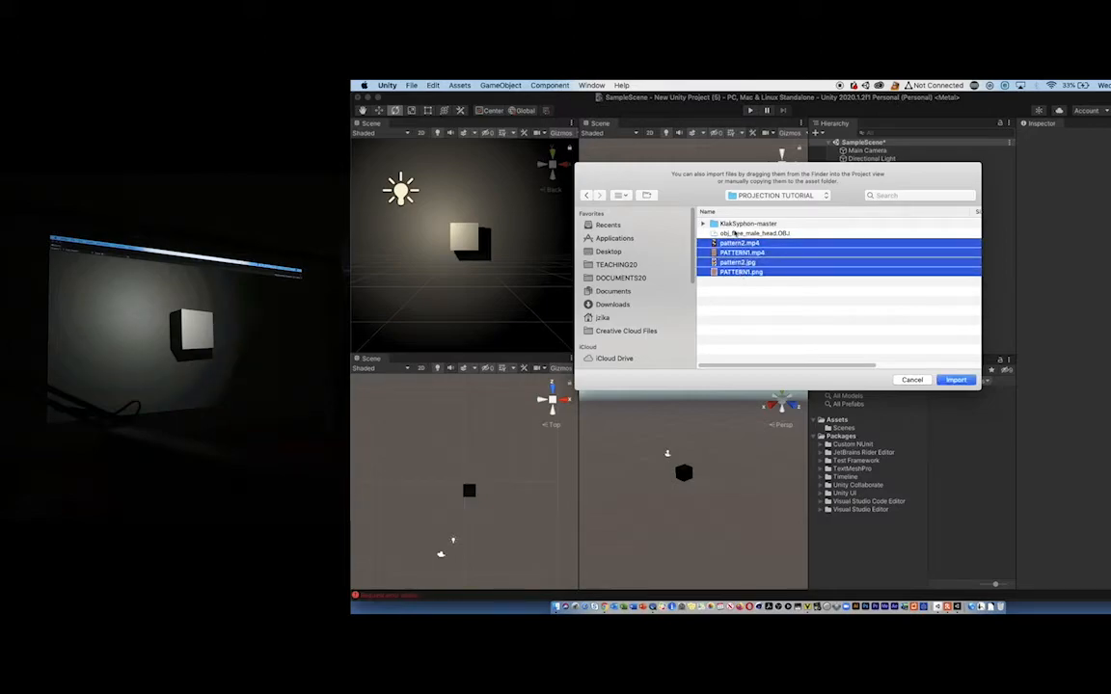
pyautogui.click(754, 233)
pyautogui.keyDown('shift'); pyautogui.click(741, 271); pyautogui.keyUp('shift')
pyautogui.click(957, 380)
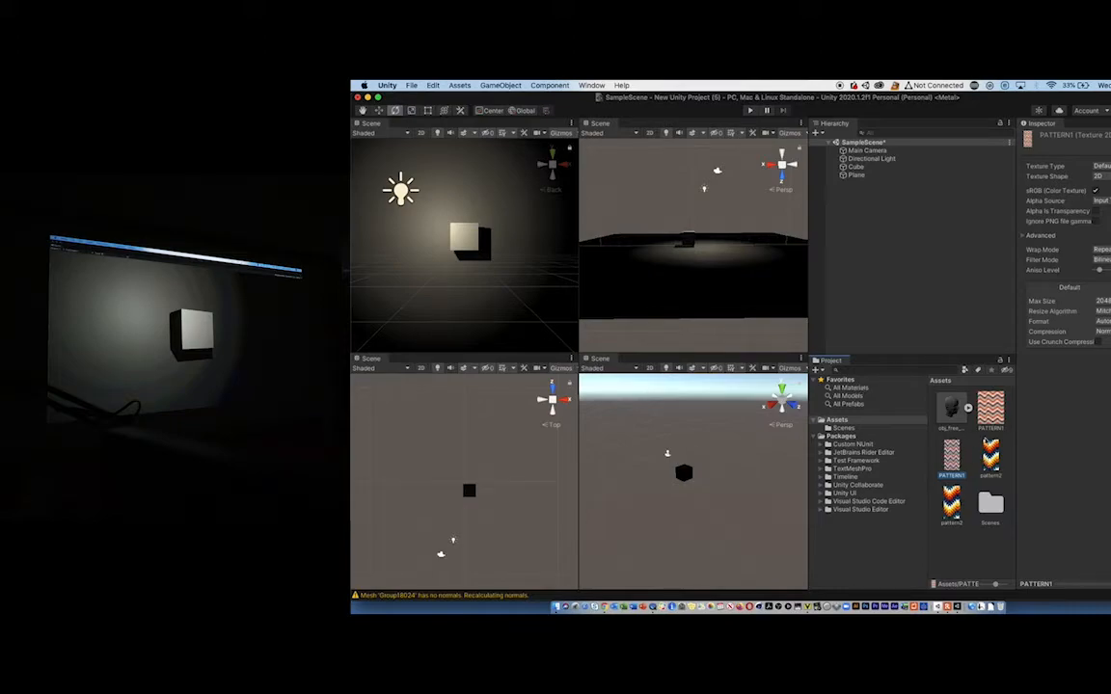
# - Create a new material in the project's Assets for the cube
pyautogui.click(458, 239)
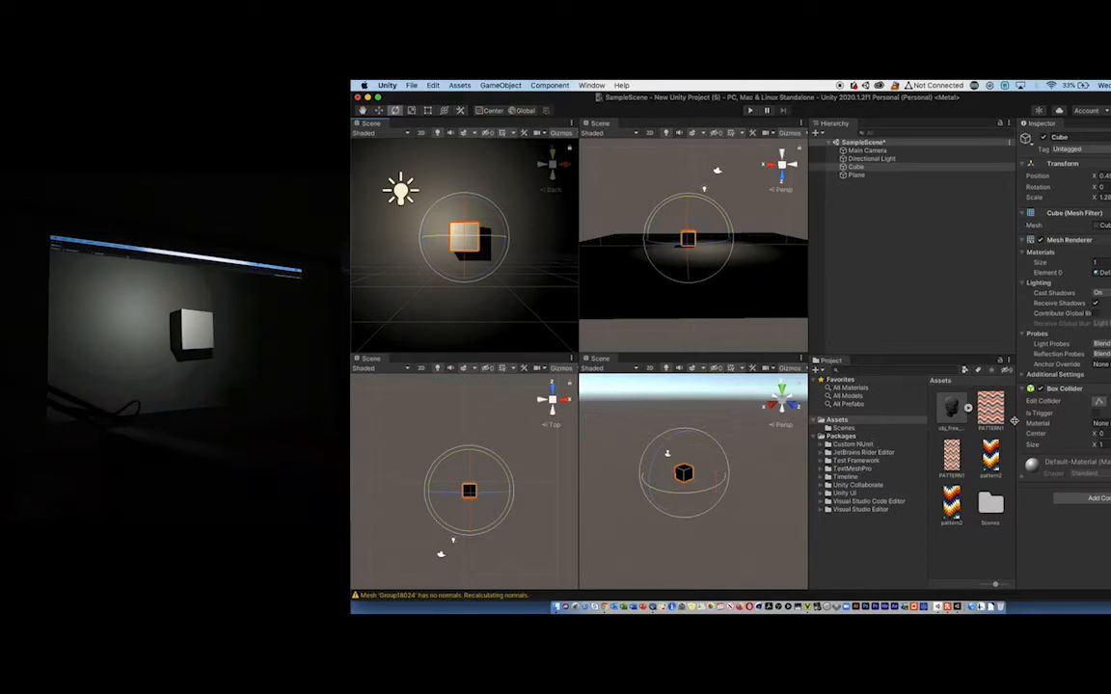
pyautogui.click(850, 388)
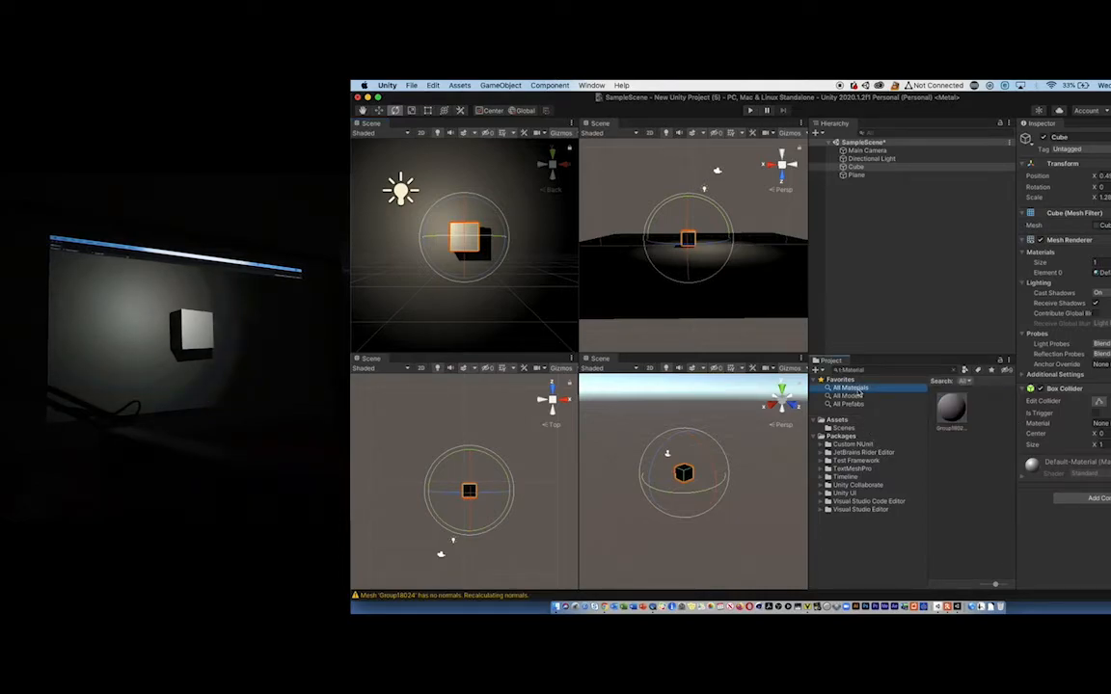
pyautogui.rightClick(959, 454)
pyautogui.moveTo(982, 340)
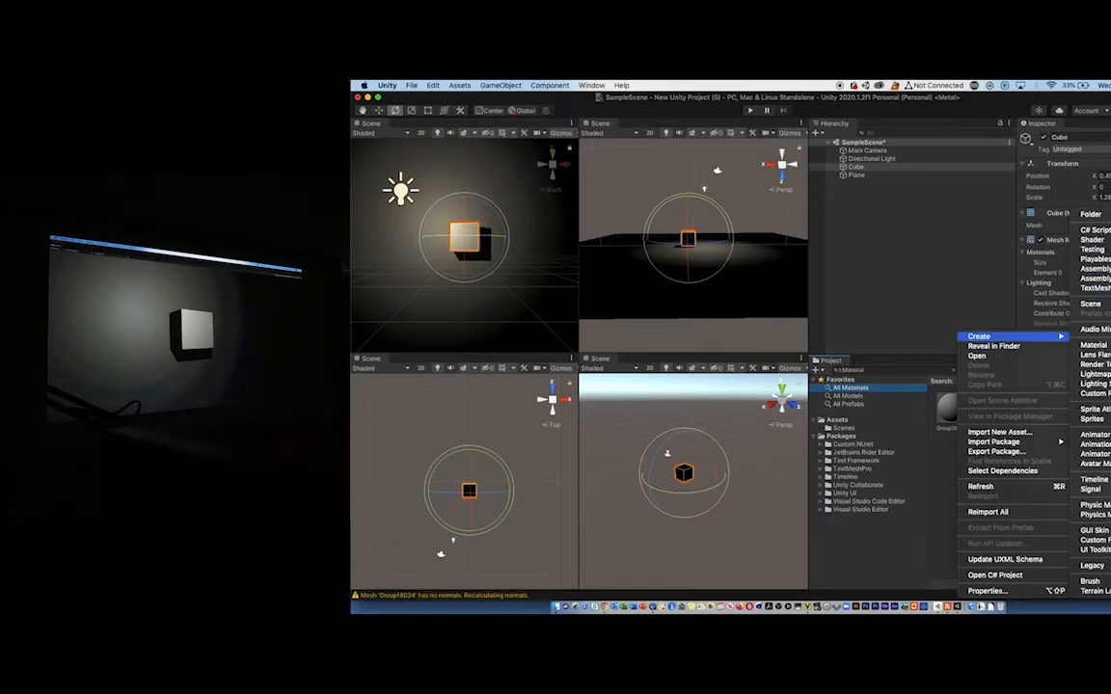
pyautogui.click(1092, 344)
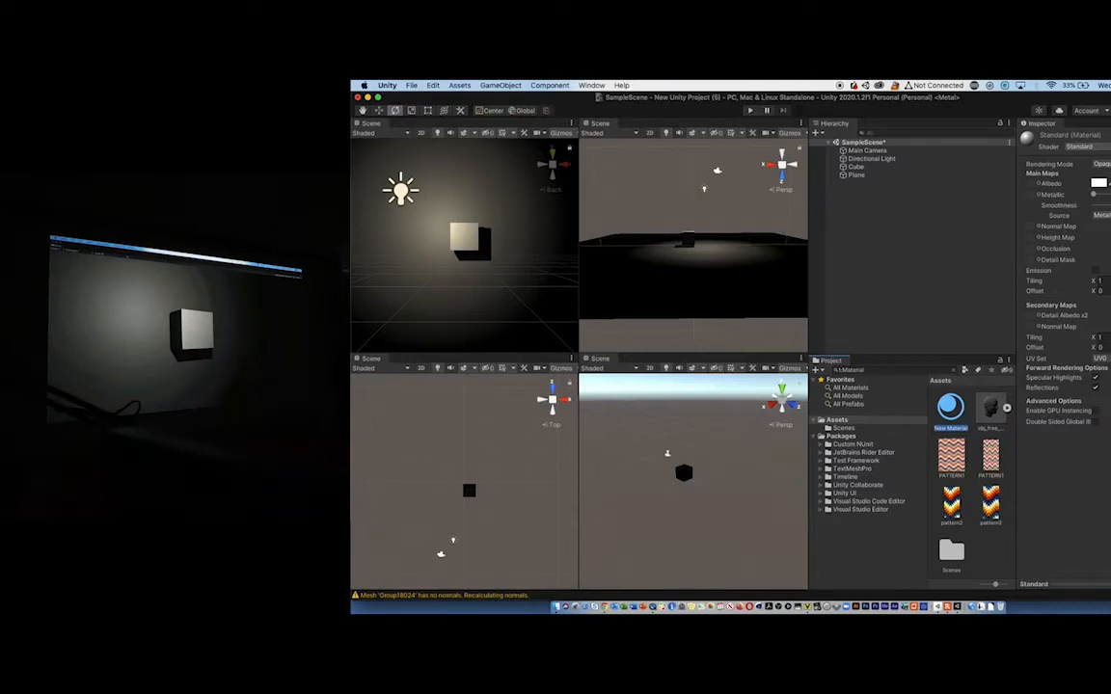
# - Set the new material's shader to Legacy Shaders/Diffuse and assign the PATTERN1 image as its base texture
pyautogui.click(1088, 146)
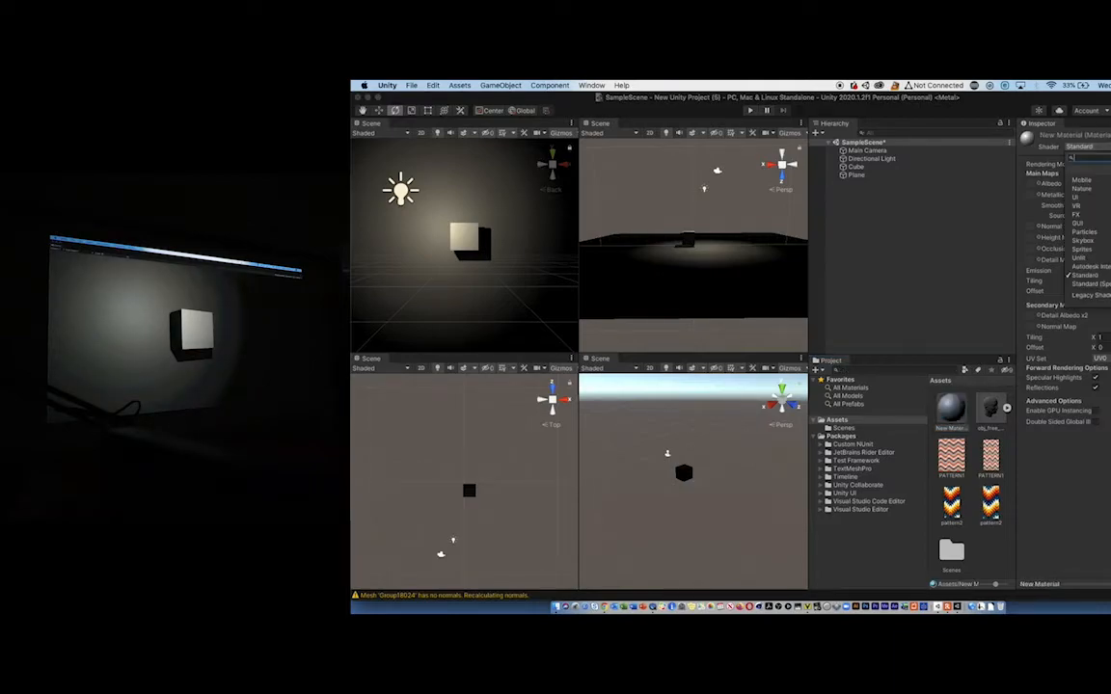
pyautogui.click(1053, 138)
pyautogui.click(953, 415)
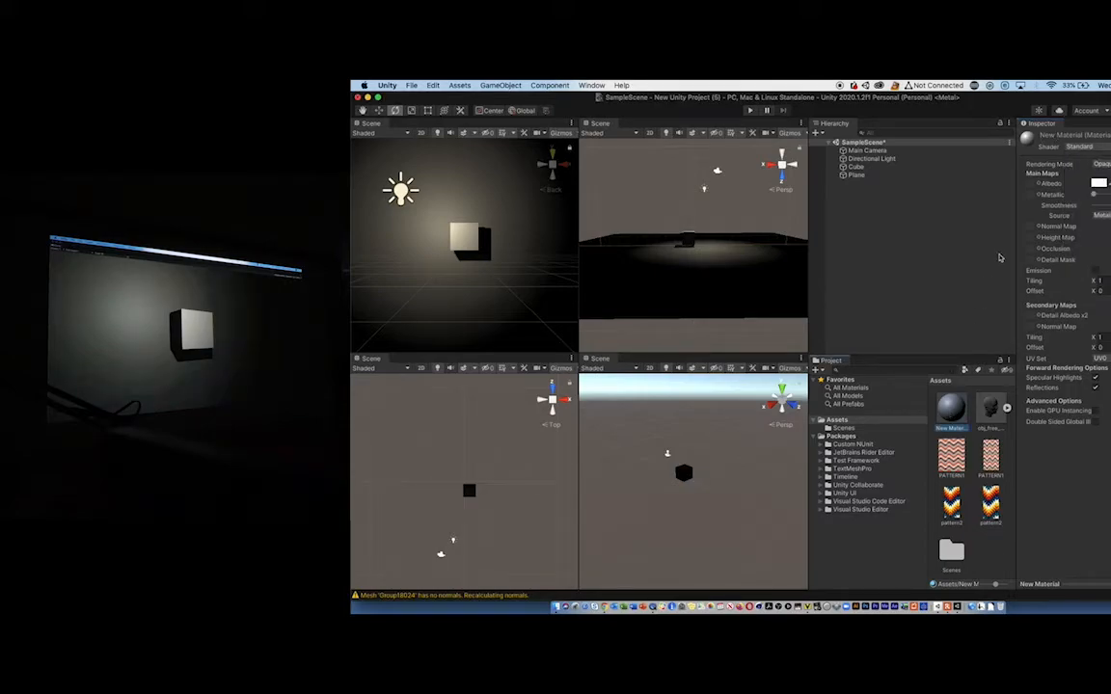
pyautogui.click(1090, 148)
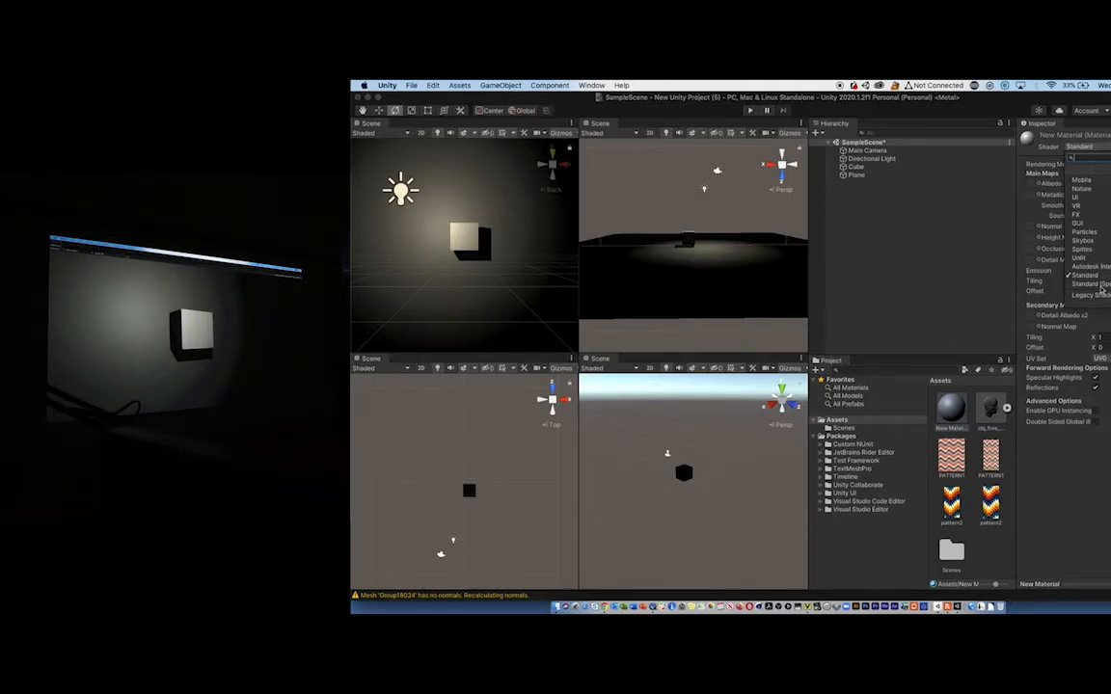
pyautogui.click(1100, 297)
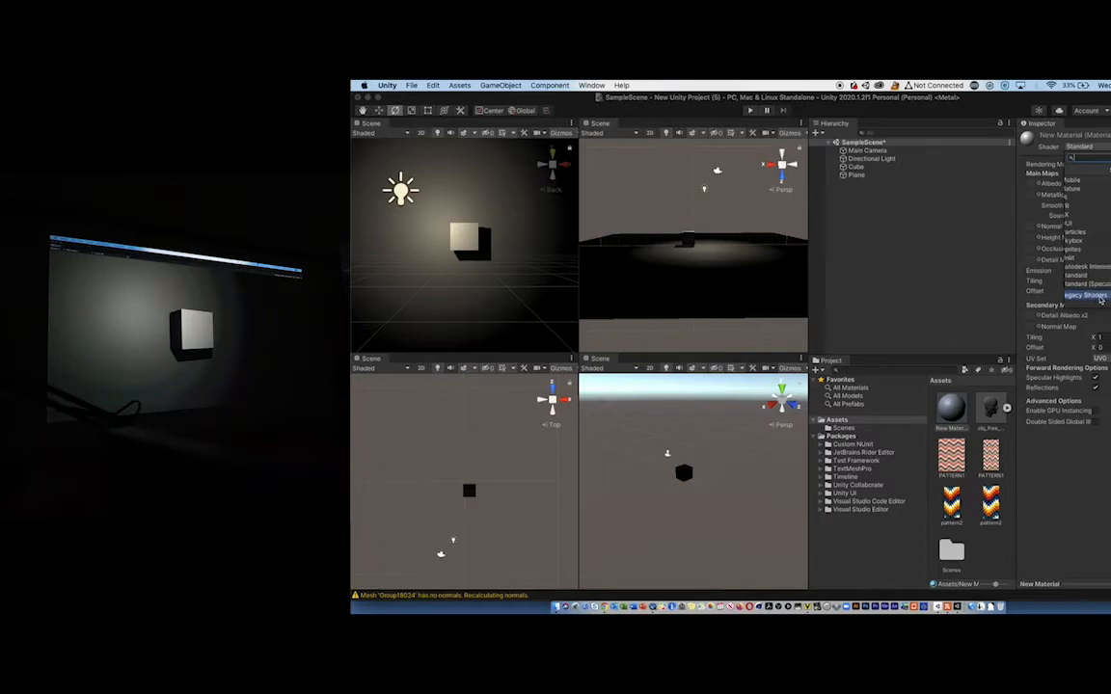
pyautogui.click(1068, 172)
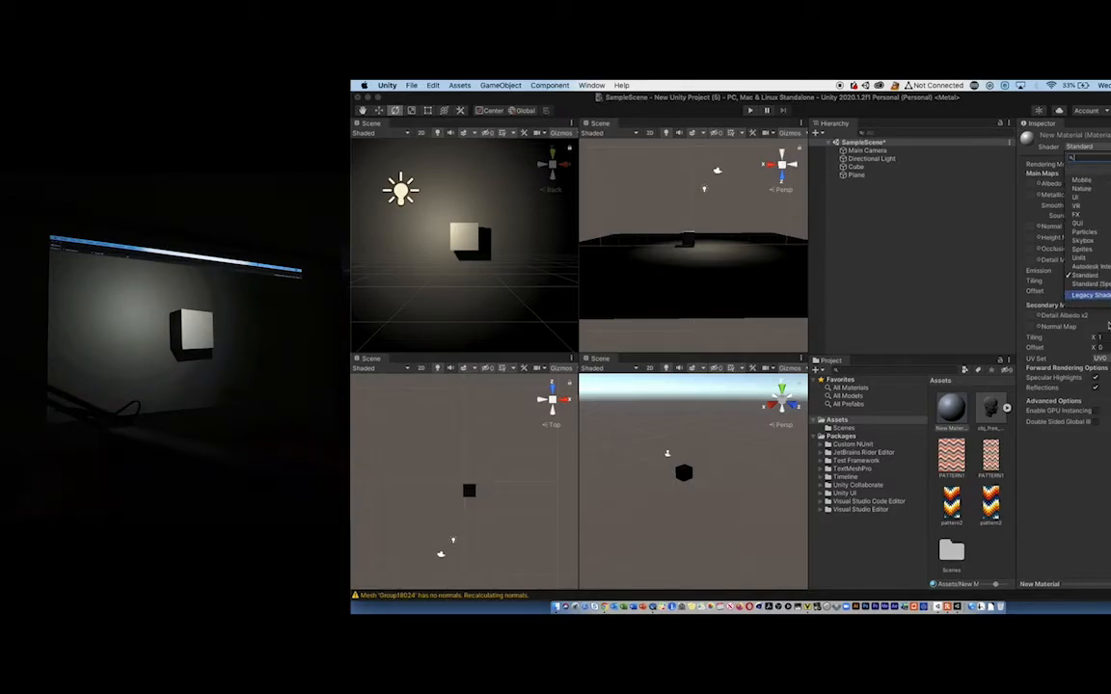
pyautogui.click(1093, 295)
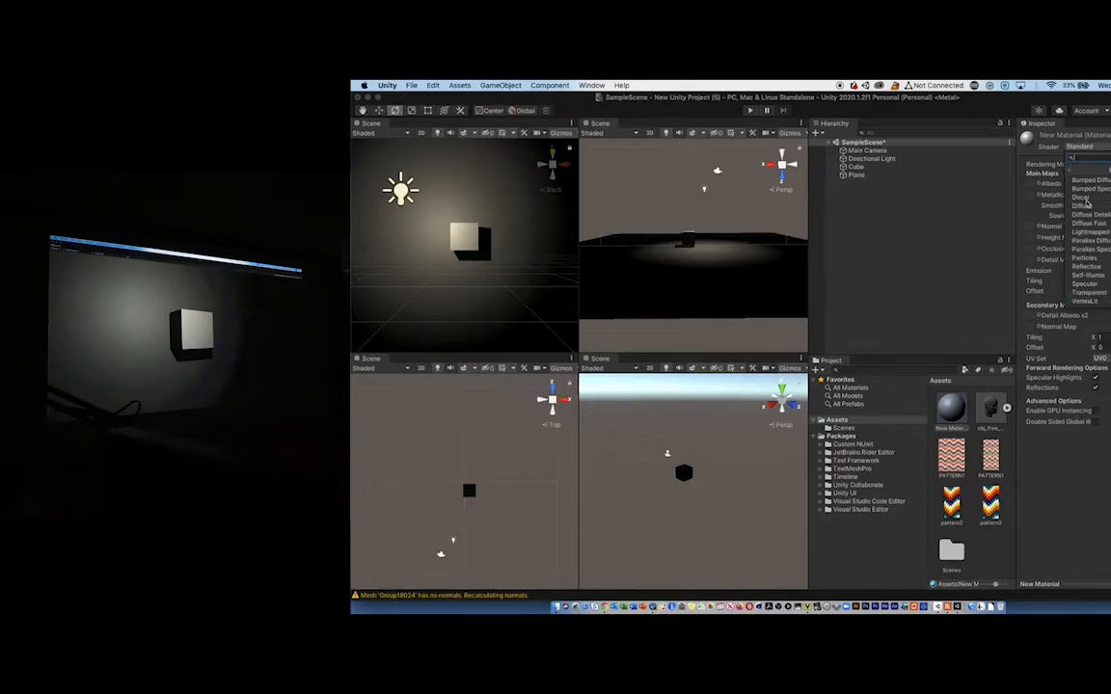
pyautogui.click(1086, 206)
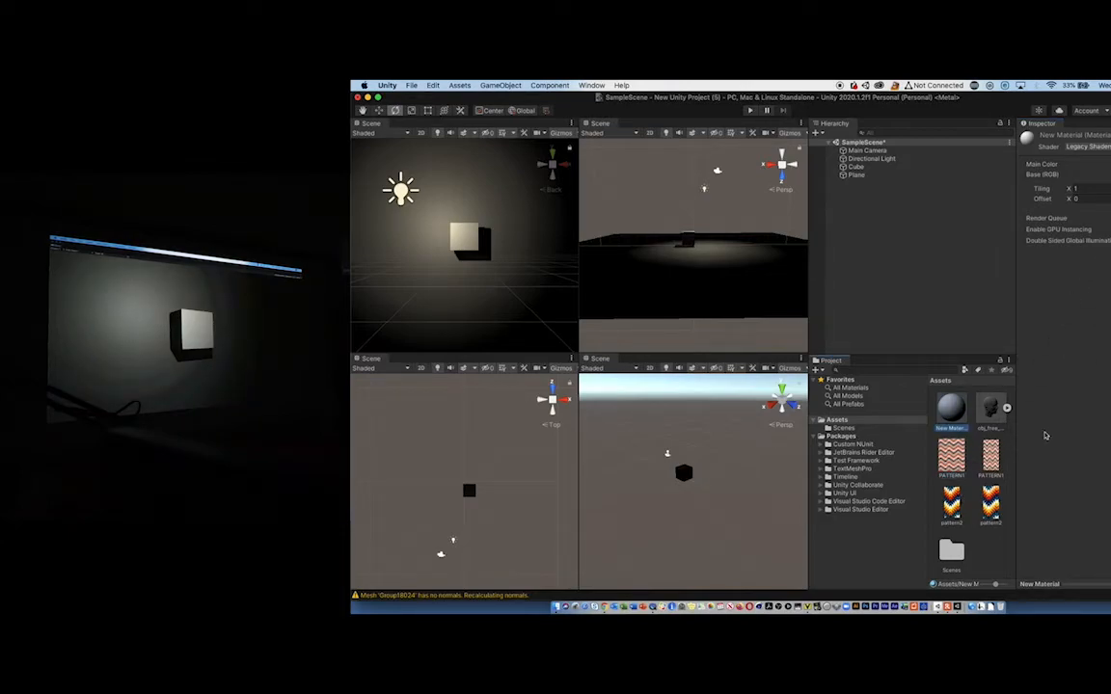
pyautogui.click(991, 453)
pyautogui.moveTo(997, 447); pyautogui.dragTo(1045, 414)
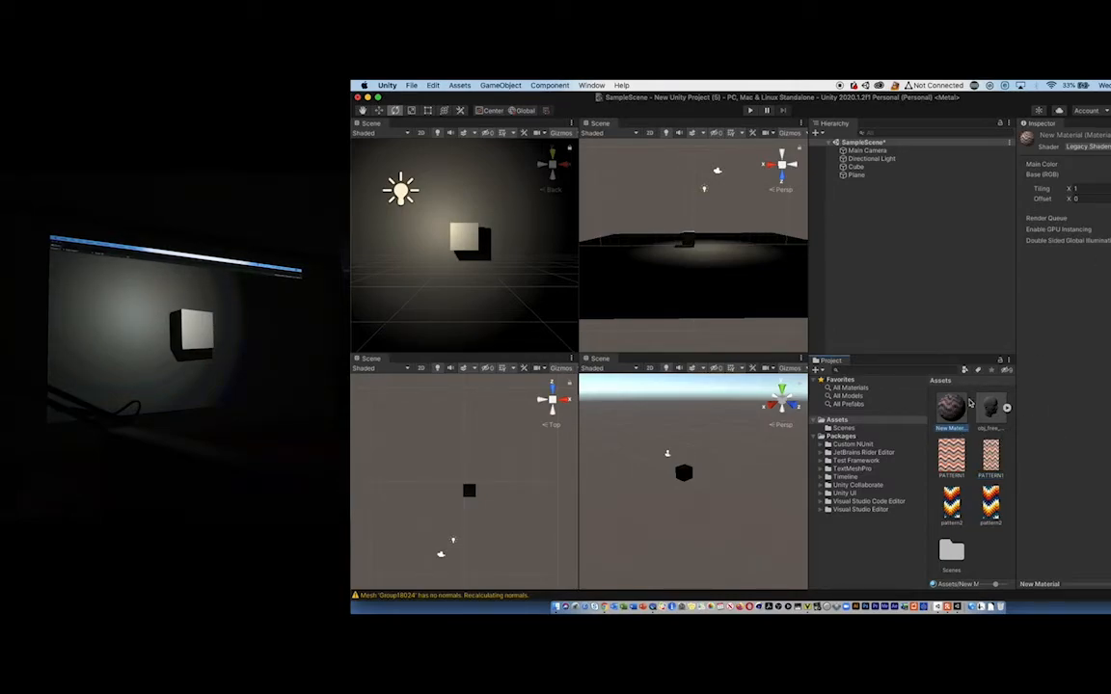
# - Try a horizontal tiling of 90 on the new material's base texture, then restore it to 1
pyautogui.click(1101, 193)
pyautogui.write('90')
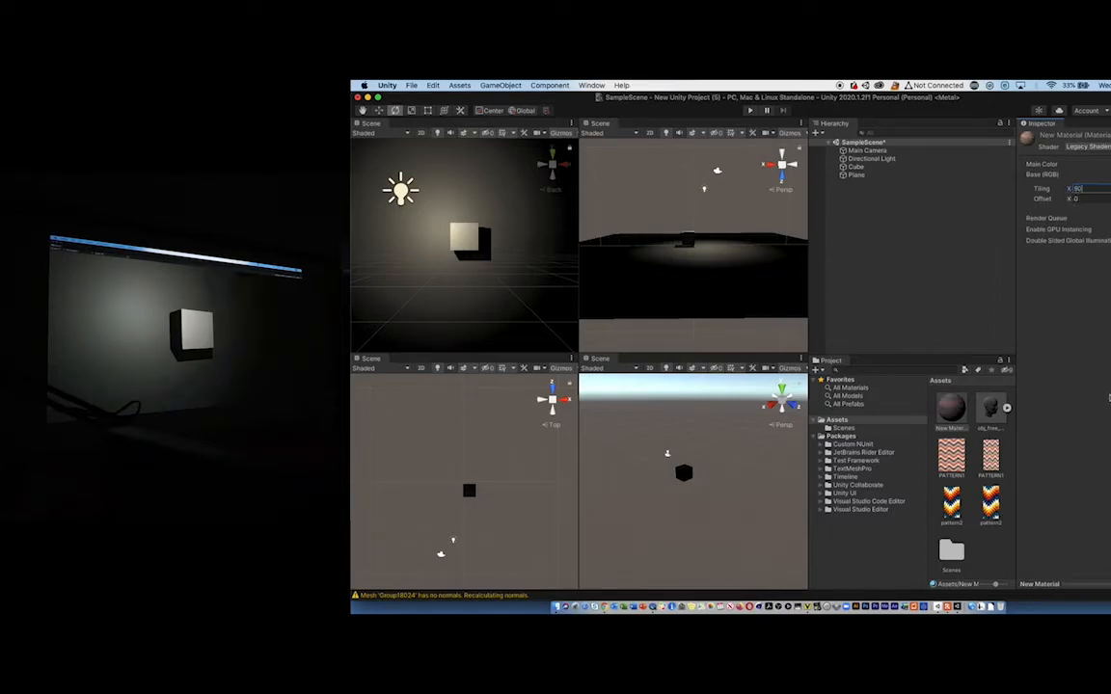
pyautogui.moveTo(1098, 189); pyautogui.dragTo(1047, 183)
pyautogui.write('1')
# - Apply the PATTERN1 material to the cube and rotate the cube to about X 38, Y -42 and Z -29 degrees
pyautogui.click(953, 409)
pyautogui.moveTo(953, 409); pyautogui.dragTo(462, 246)
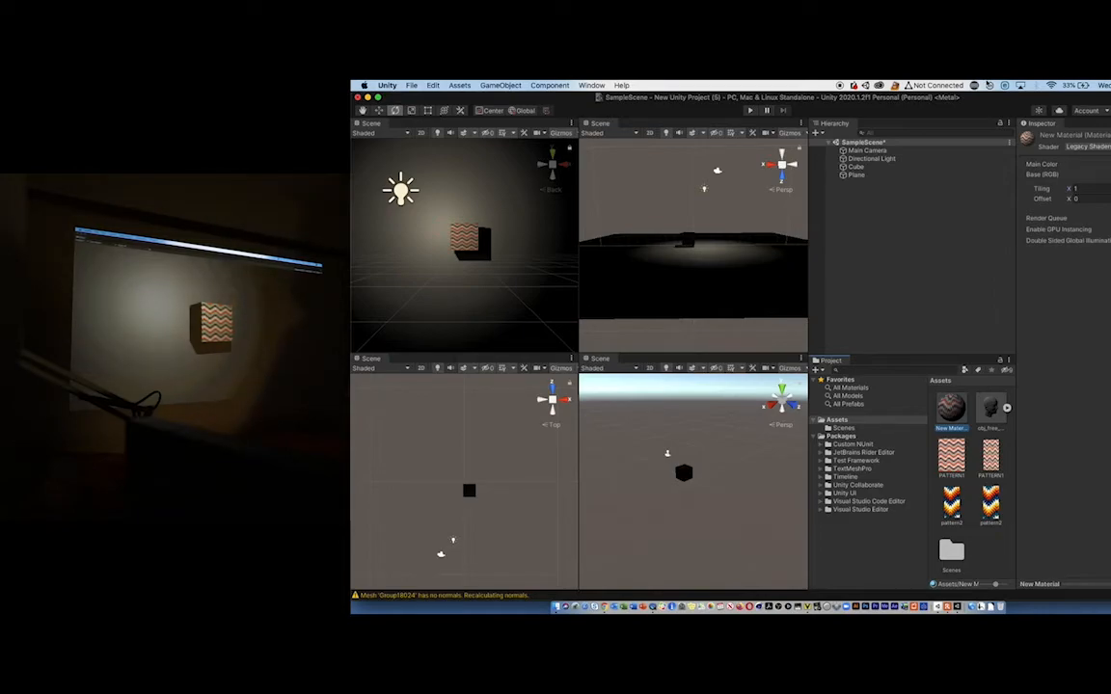
pyautogui.click(467, 243)
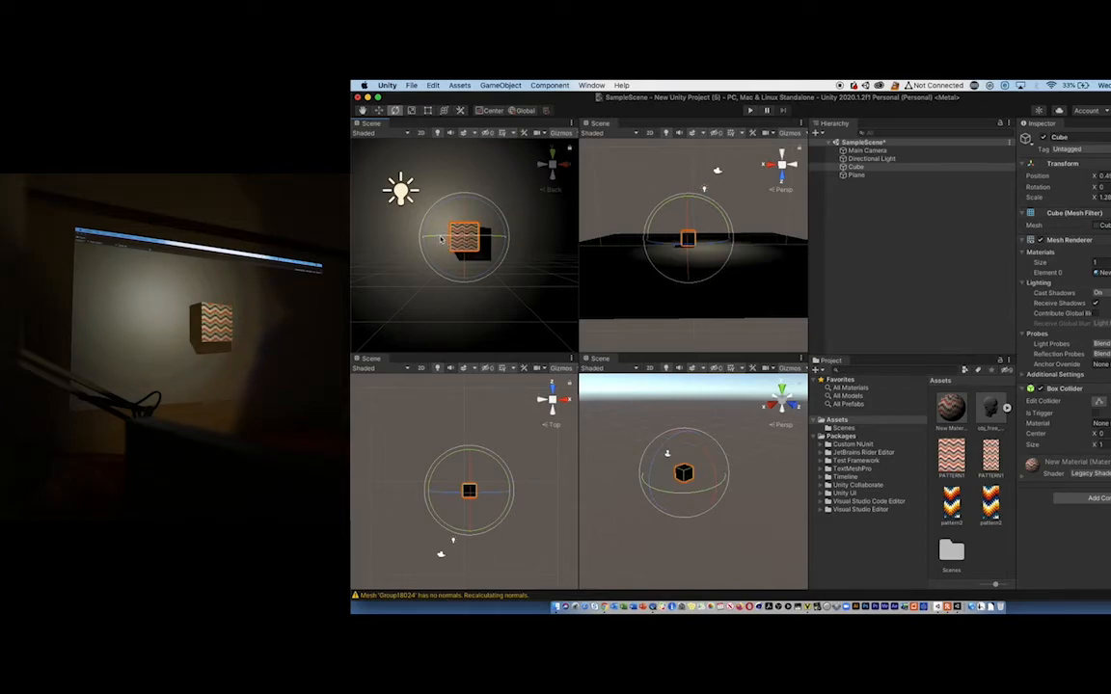
pyautogui.moveTo(440, 239); pyautogui.dragTo(451, 114)
pyautogui.moveTo(466, 218); pyautogui.dragTo(477, 240)
pyautogui.moveTo(473, 281); pyautogui.dragTo(470, 258)
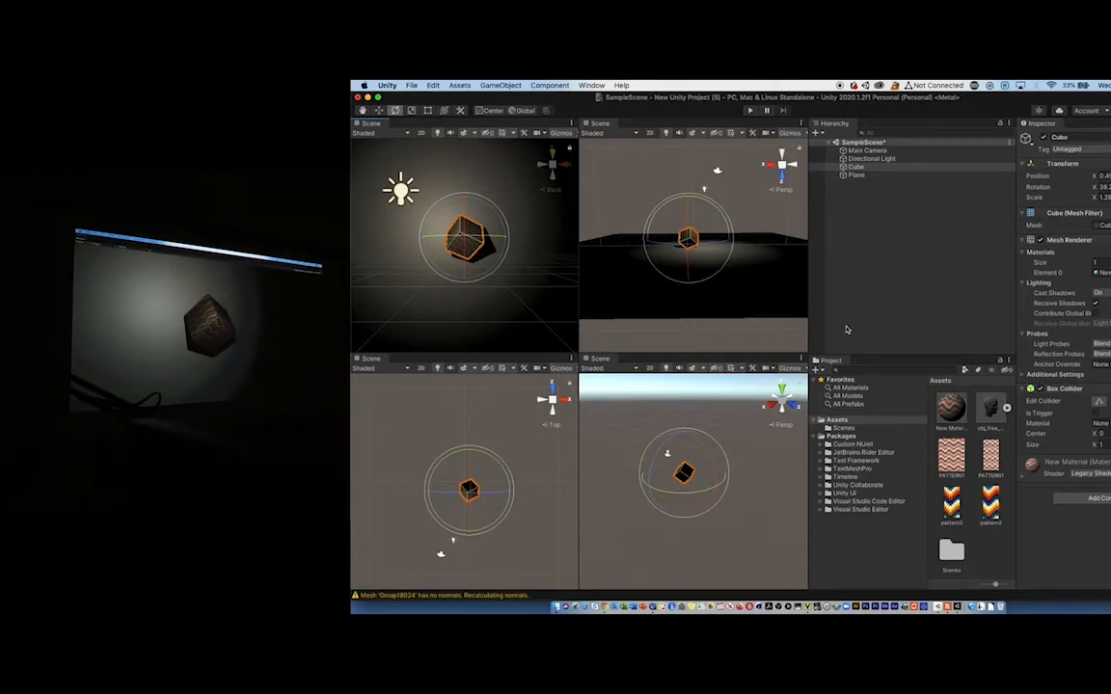
# - Set the Directional Light's intensity to 10
pyautogui.click(406, 198)
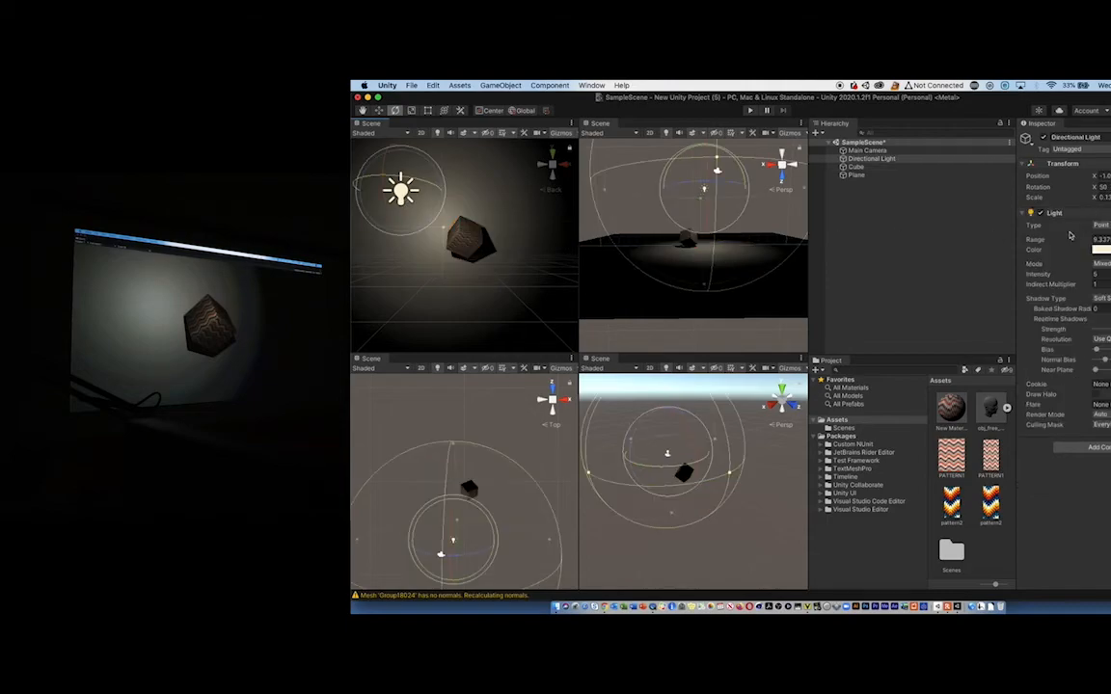
pyautogui.click(1104, 275)
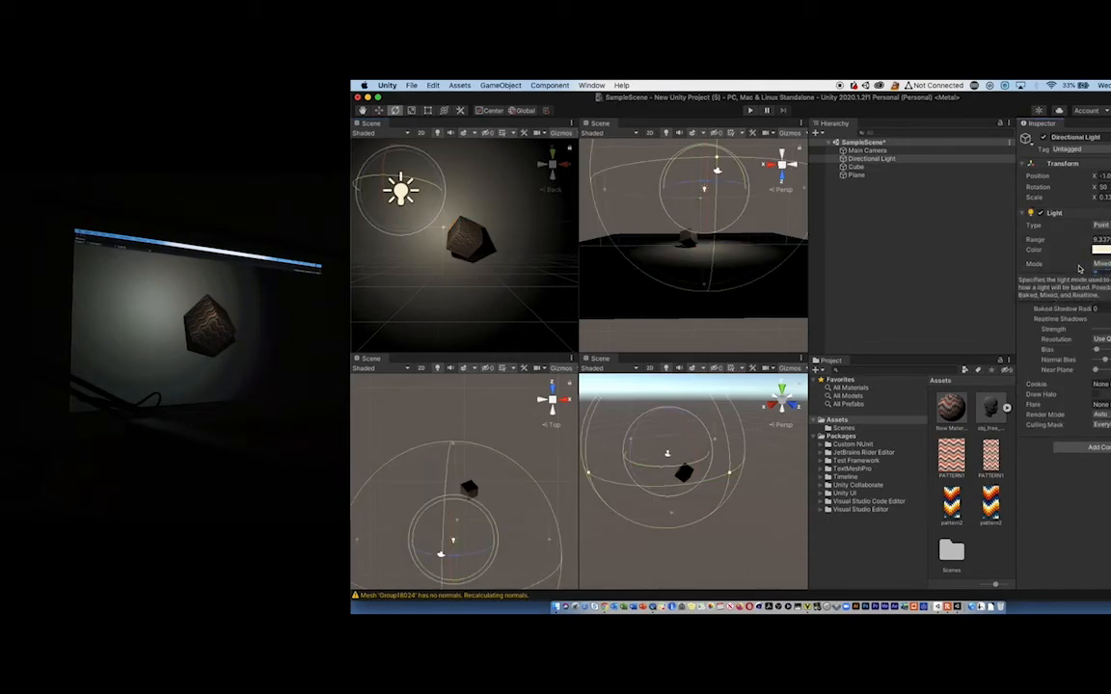
pyautogui.write('15')
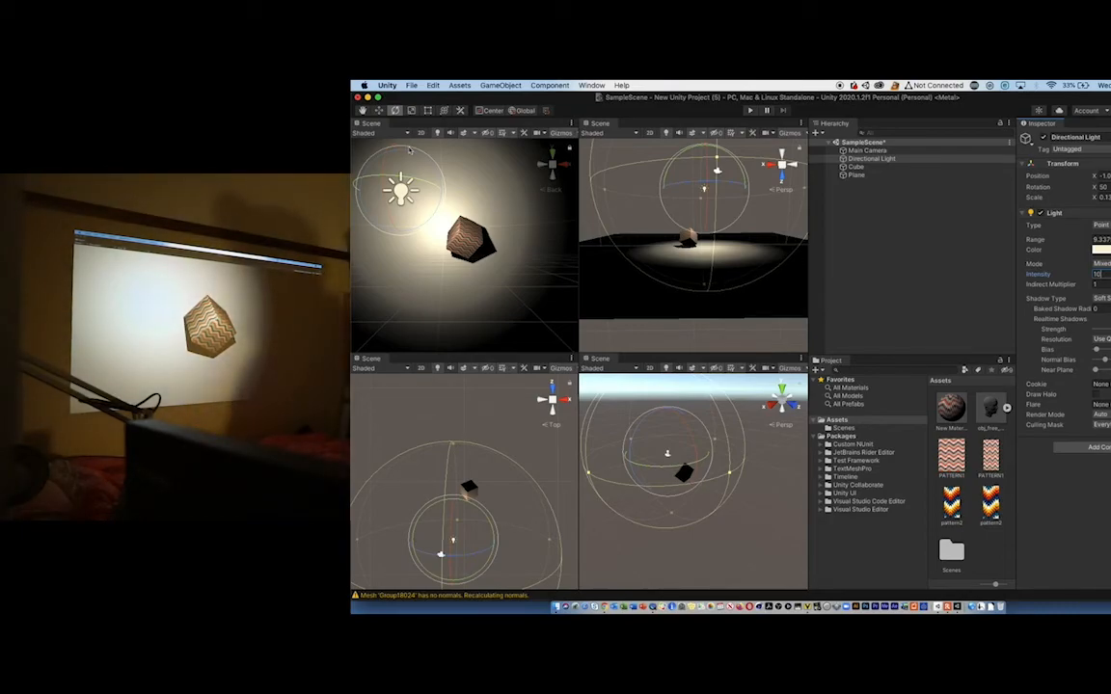
# - Move the Directional Light in front of the cube, to about X 0.22, Y 0.36 and Z -5.64
pyautogui.click(376, 111)
pyautogui.moveTo(398, 182); pyautogui.dragTo(473, 210)
pyautogui.moveTo(159, 170); pyautogui.dragTo(159, 173)
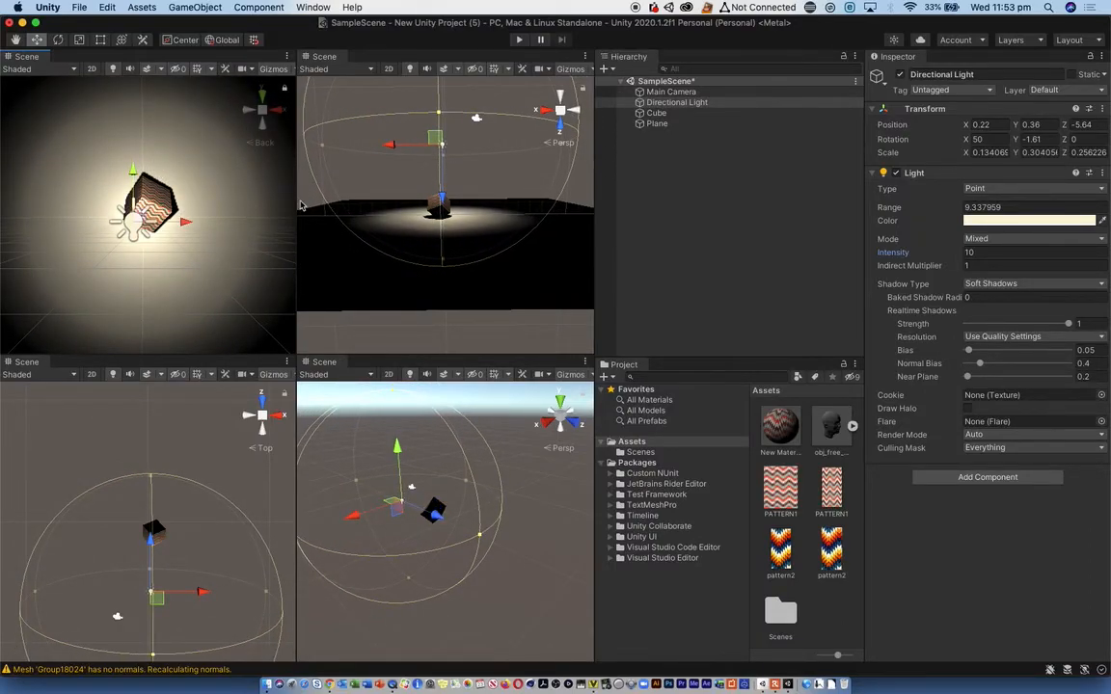
# - Reselect the Directional Light and try an intensity of 1 before setting it to 3
pyautogui.click(126, 210)
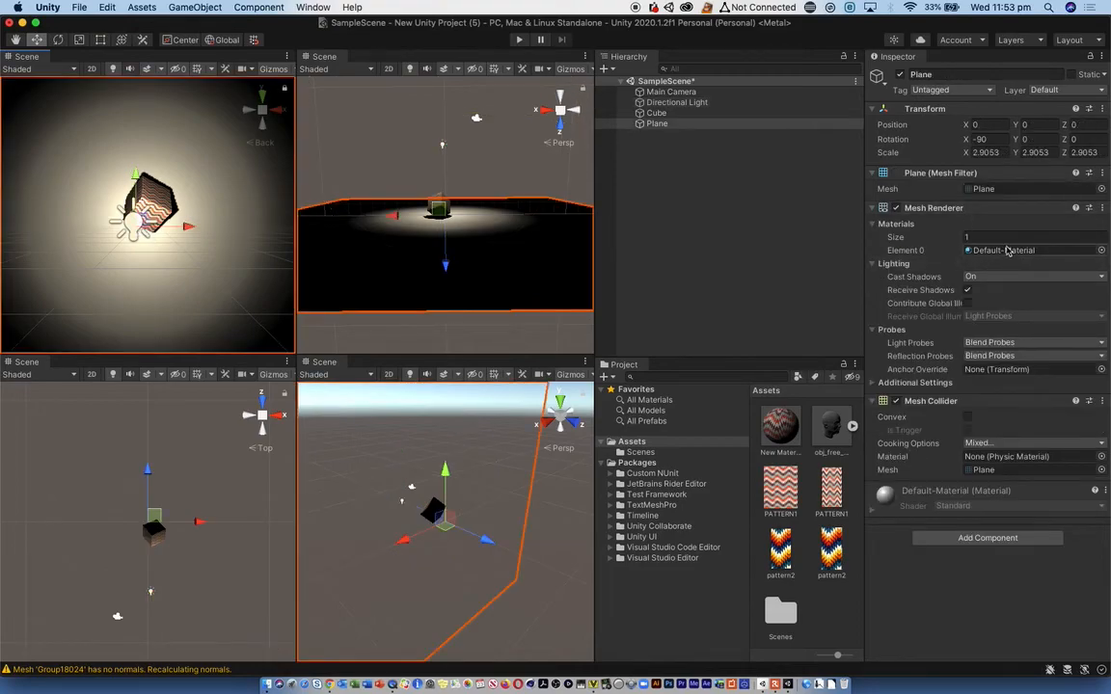
pyautogui.click(120, 216)
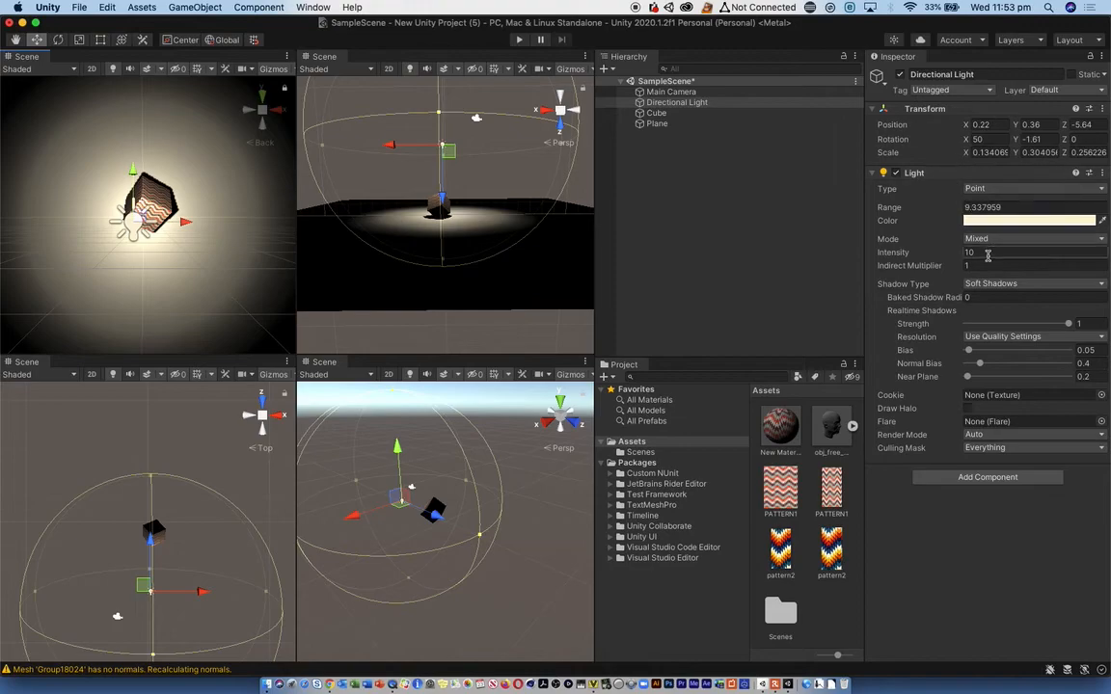
pyautogui.moveTo(983, 253); pyautogui.dragTo(949, 252)
pyautogui.write('1')
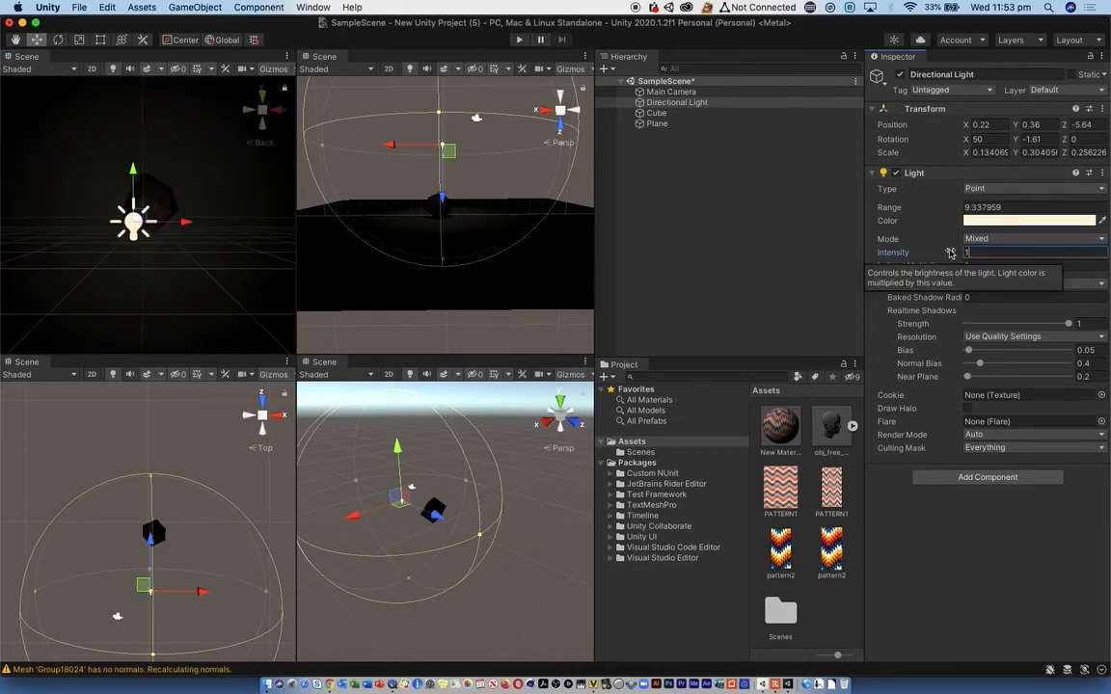
pyautogui.moveTo(949, 253); pyautogui.dragTo(944, 254)
pyautogui.write('3')
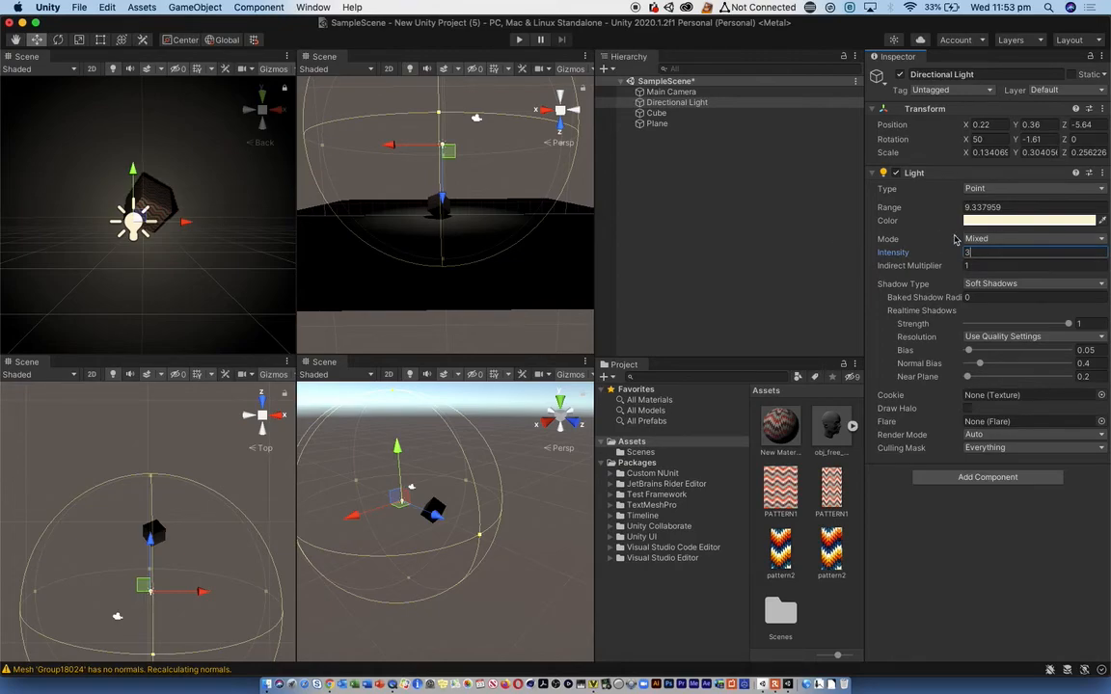
pyautogui.moveTo(982, 256); pyautogui.dragTo(944, 255)
# - Replace the material's base texture with the pattern2 image and scale the cube uniformly to about 2.99
pyautogui.click(780, 424)
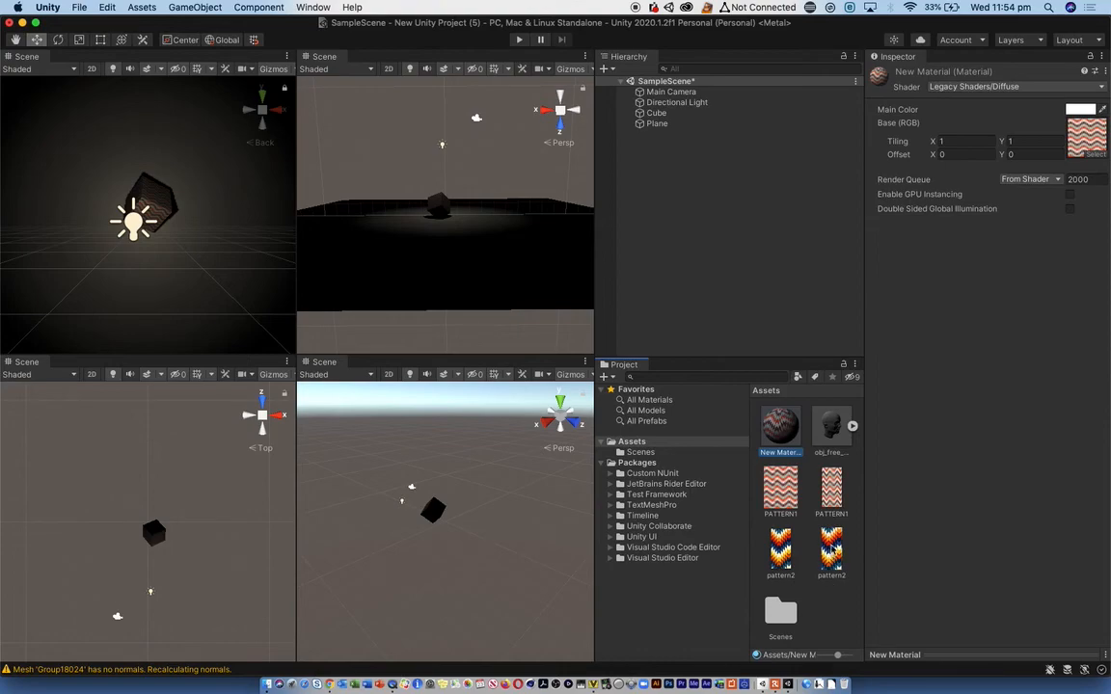
pyautogui.moveTo(780, 549); pyautogui.dragTo(1086, 135)
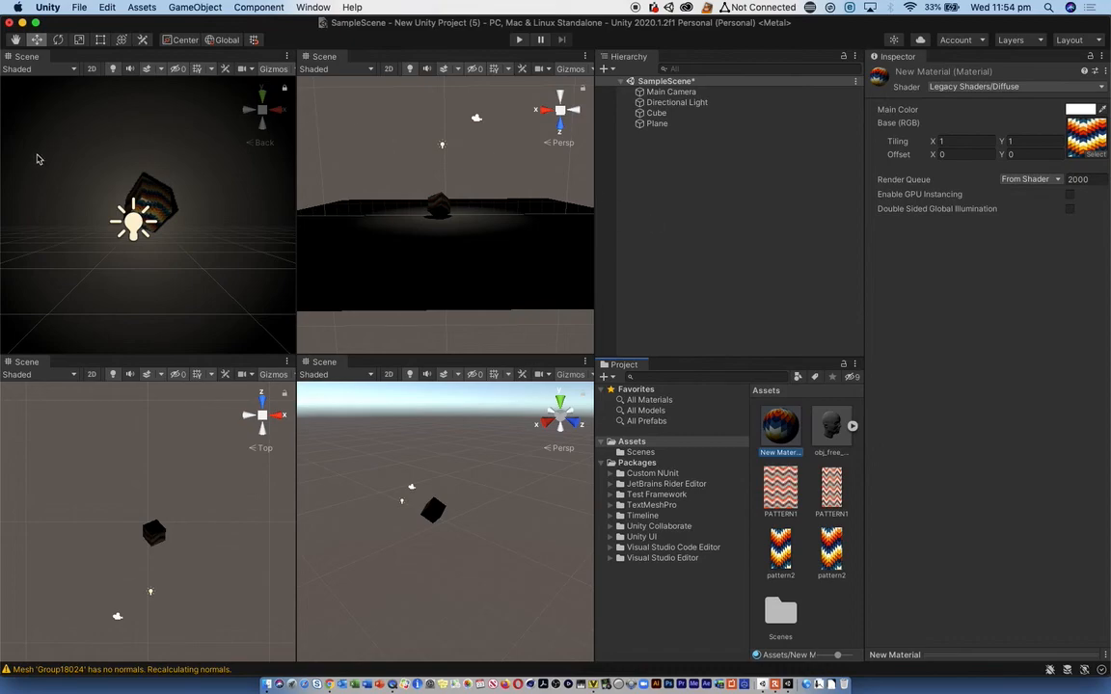
pyautogui.click(160, 216)
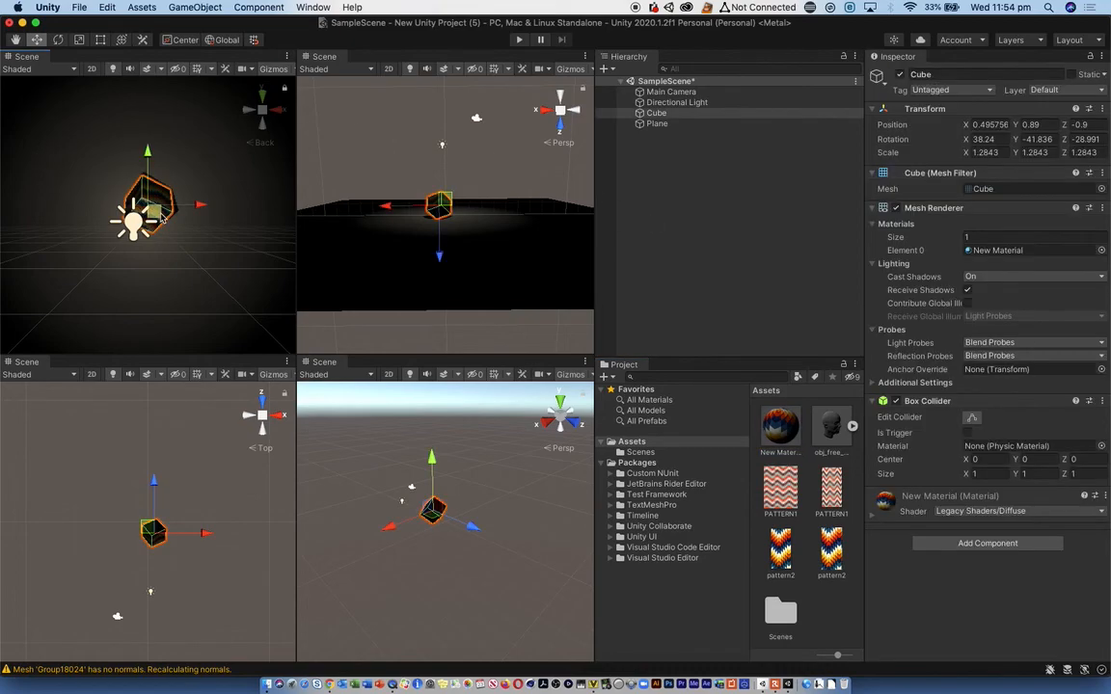
pyautogui.click(81, 41)
pyautogui.moveTo(147, 199); pyautogui.dragTo(223, 204)
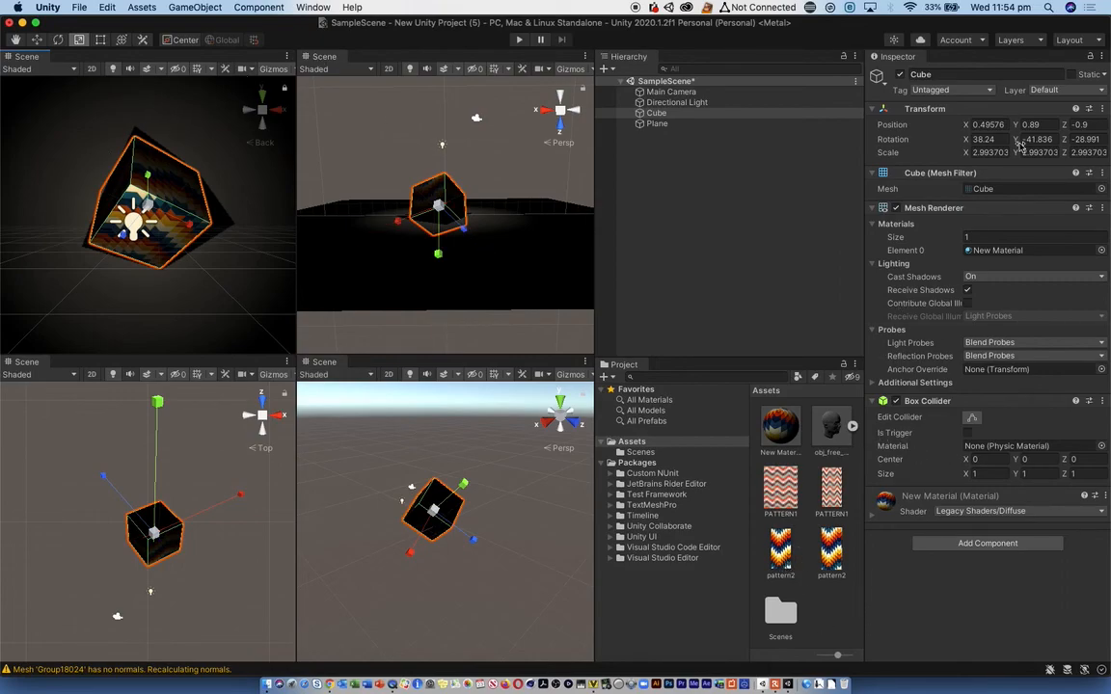
pyautogui.click(678, 160)
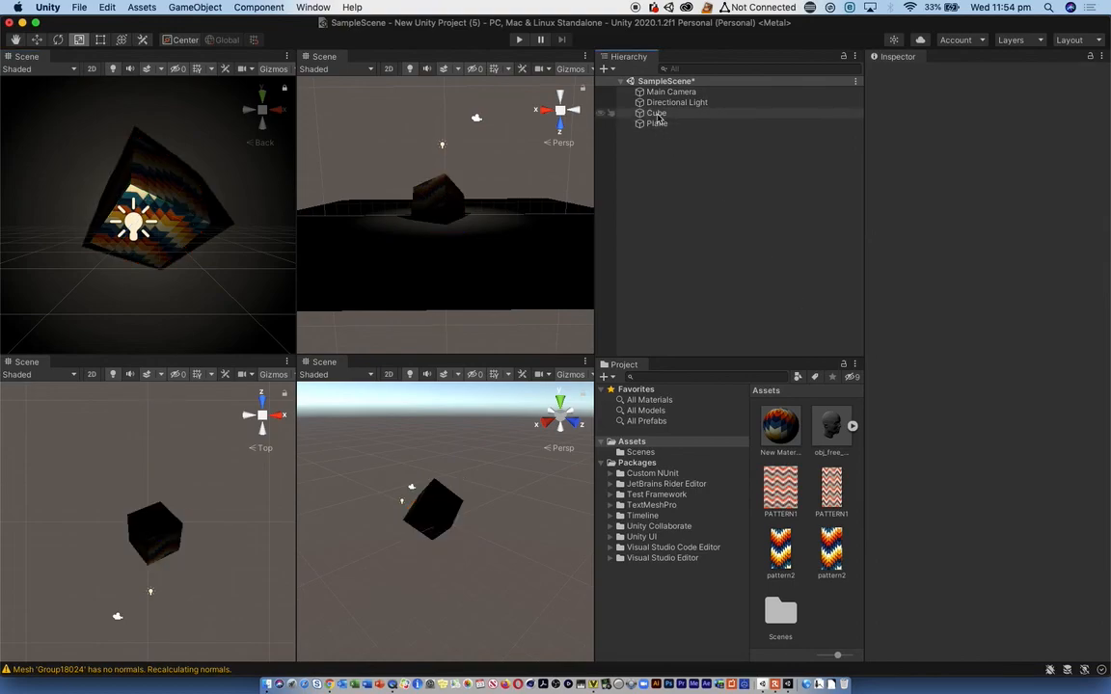
pyautogui.click(654, 114)
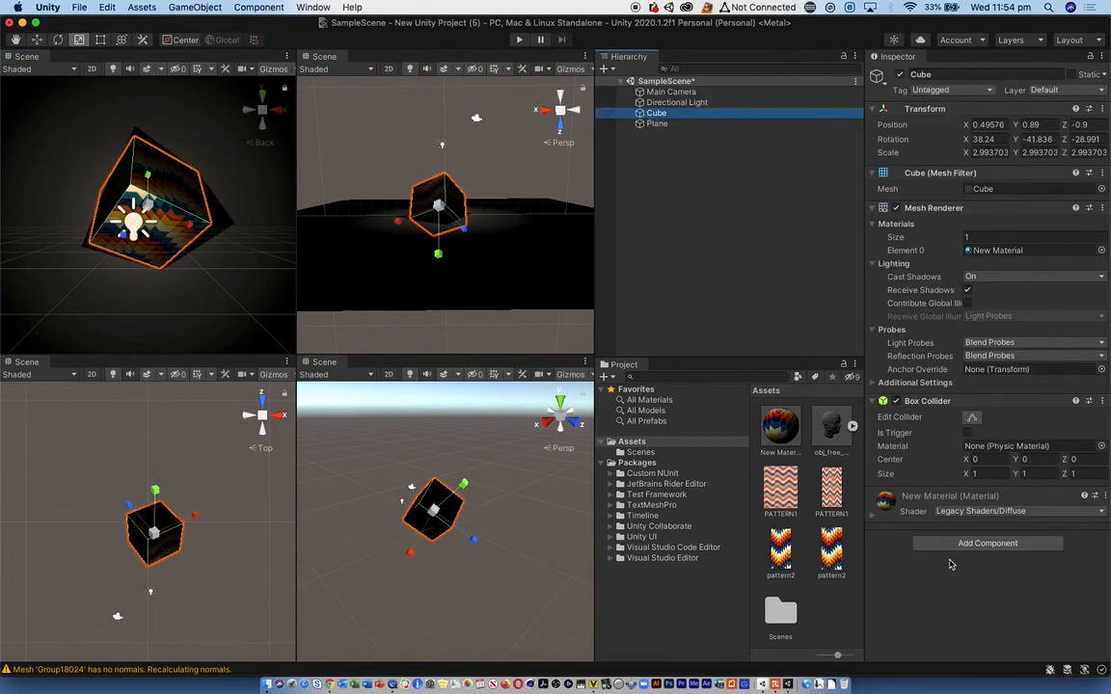
pyautogui.click(986, 543)
pyautogui.scroll(-2, 954, 641)
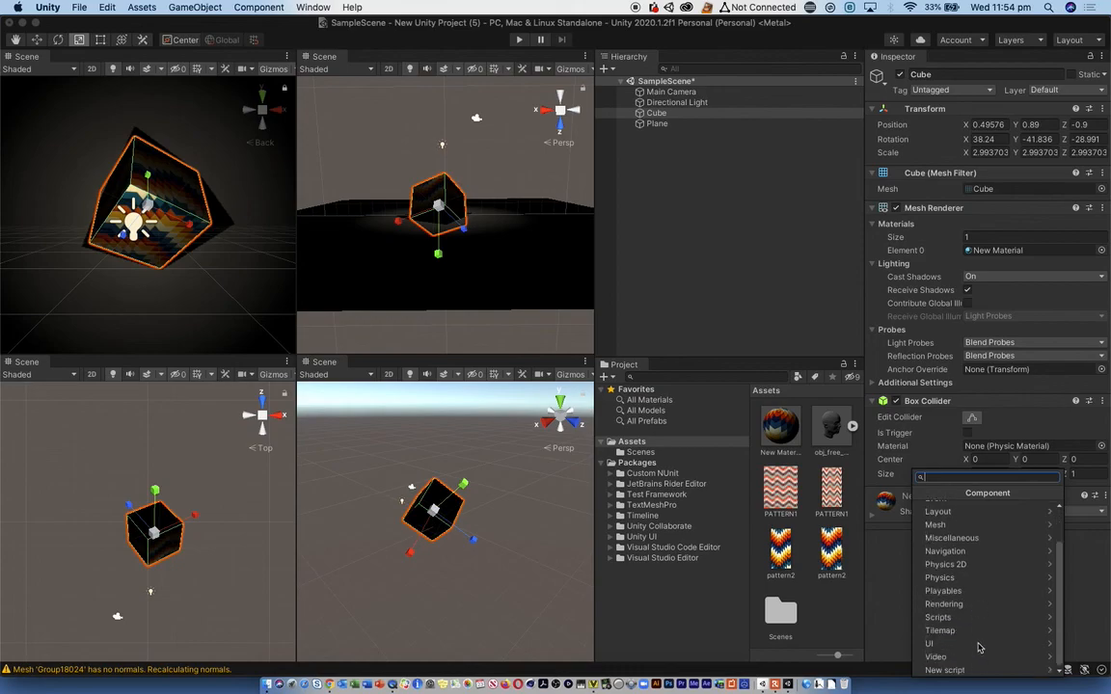
pyautogui.click(941, 656)
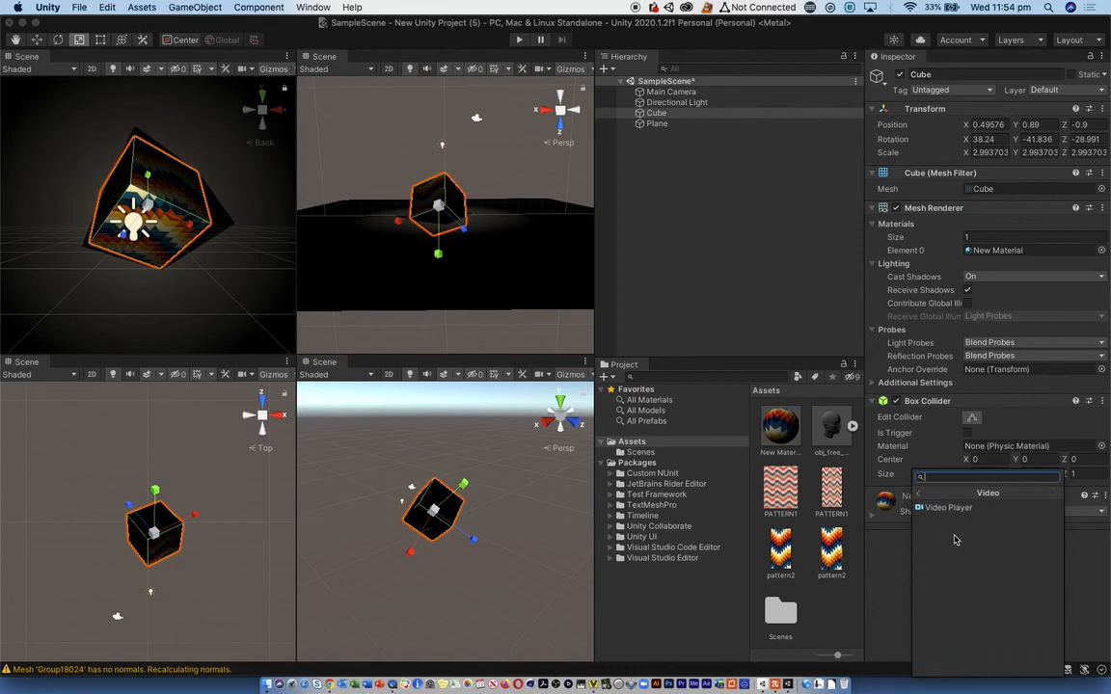
pyautogui.click(917, 494)
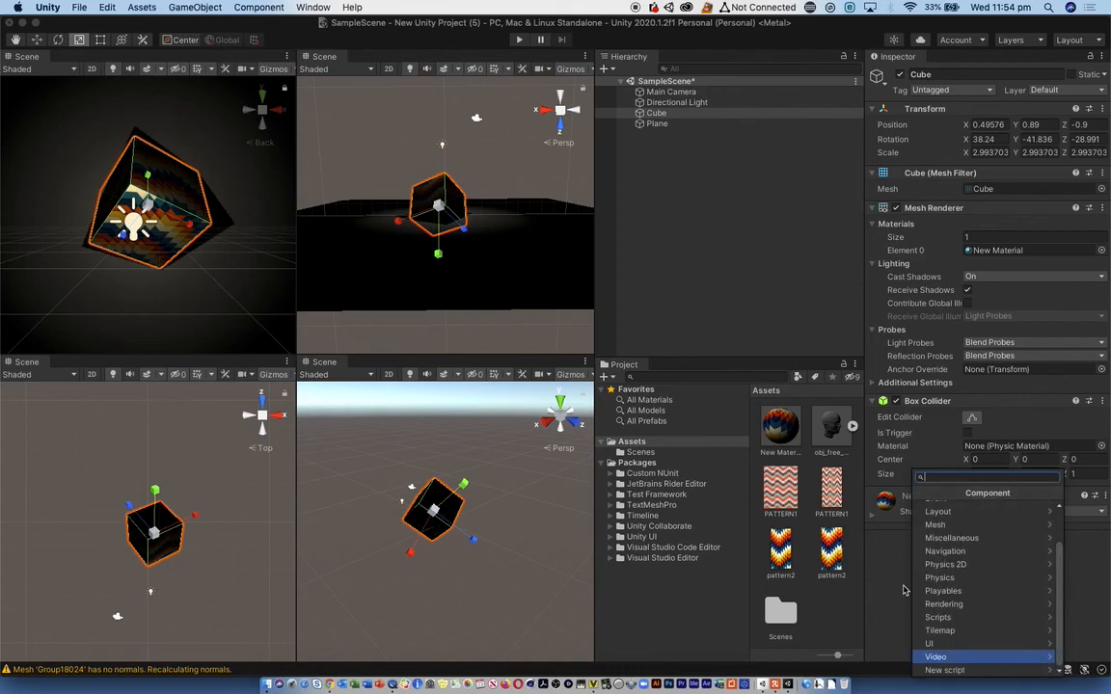
pyautogui.click(903, 585)
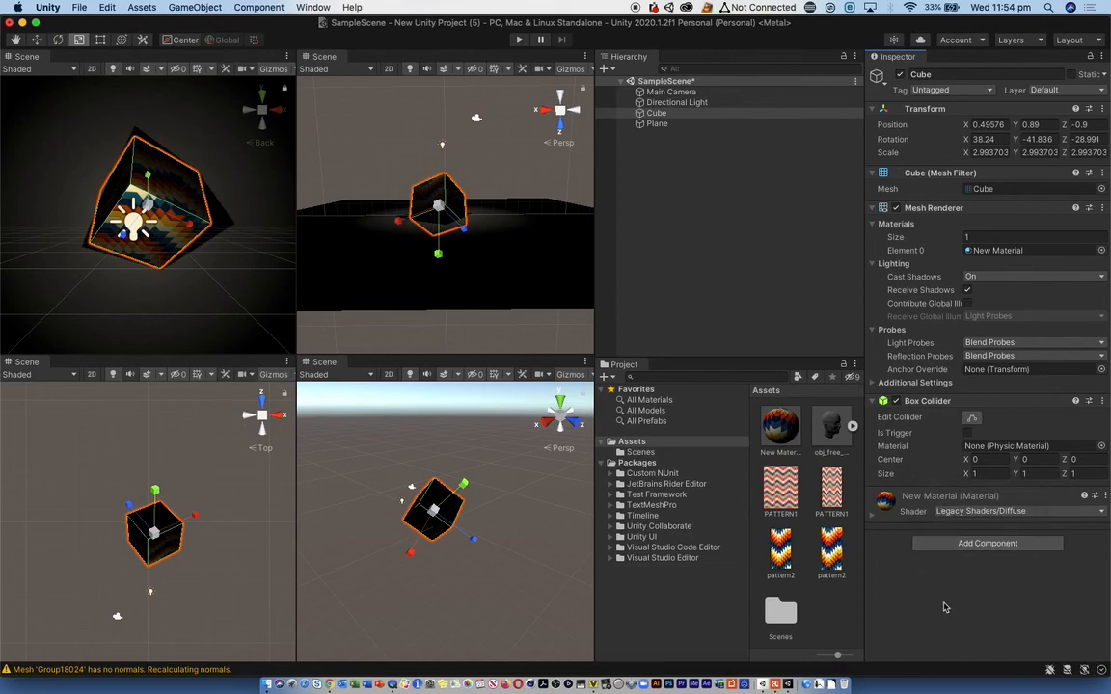
pyautogui.click(963, 545)
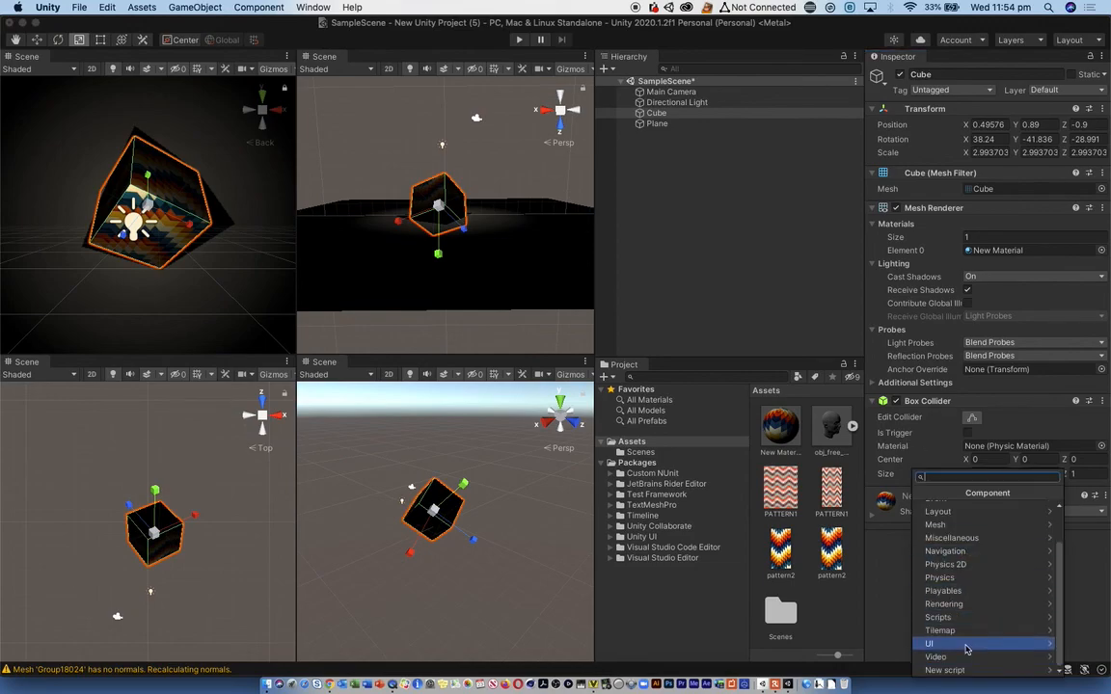
pyautogui.click(906, 614)
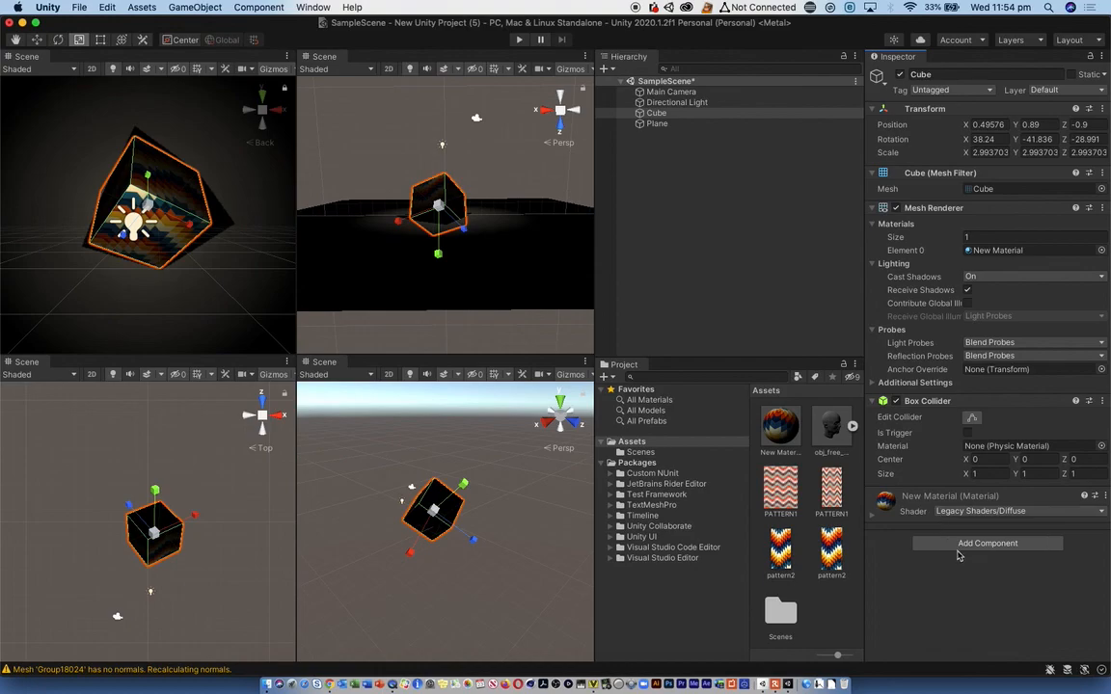
# - Add a Video Player component to the cube and assign the PATTERN1 video as its clip
pyautogui.click(940, 543)
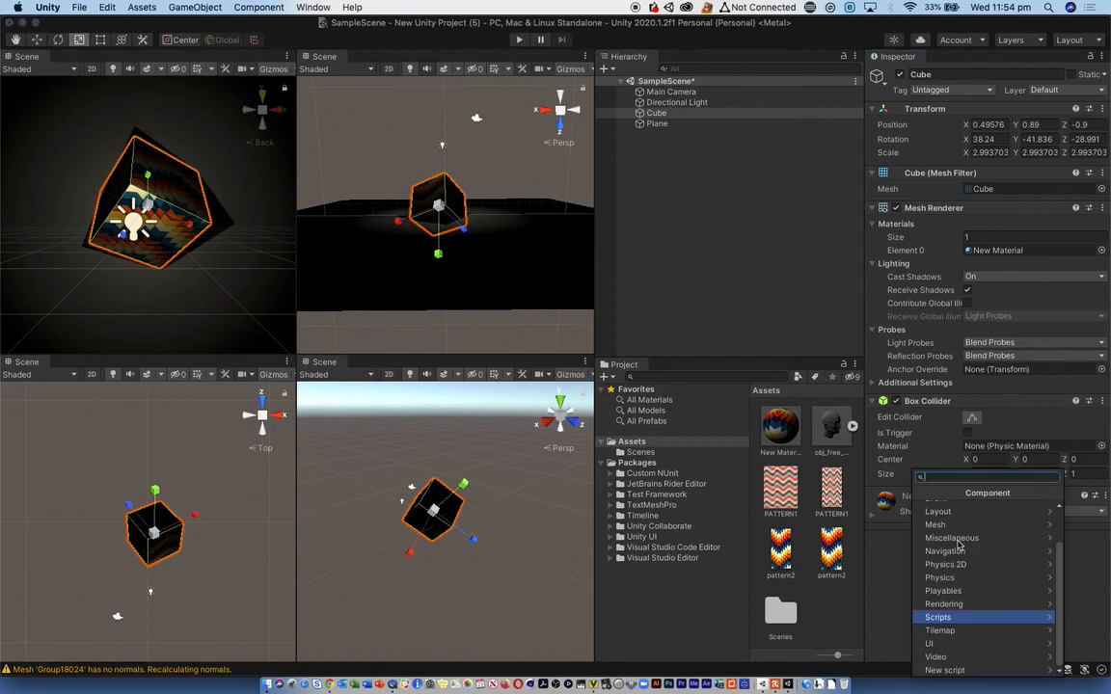
pyautogui.click(959, 657)
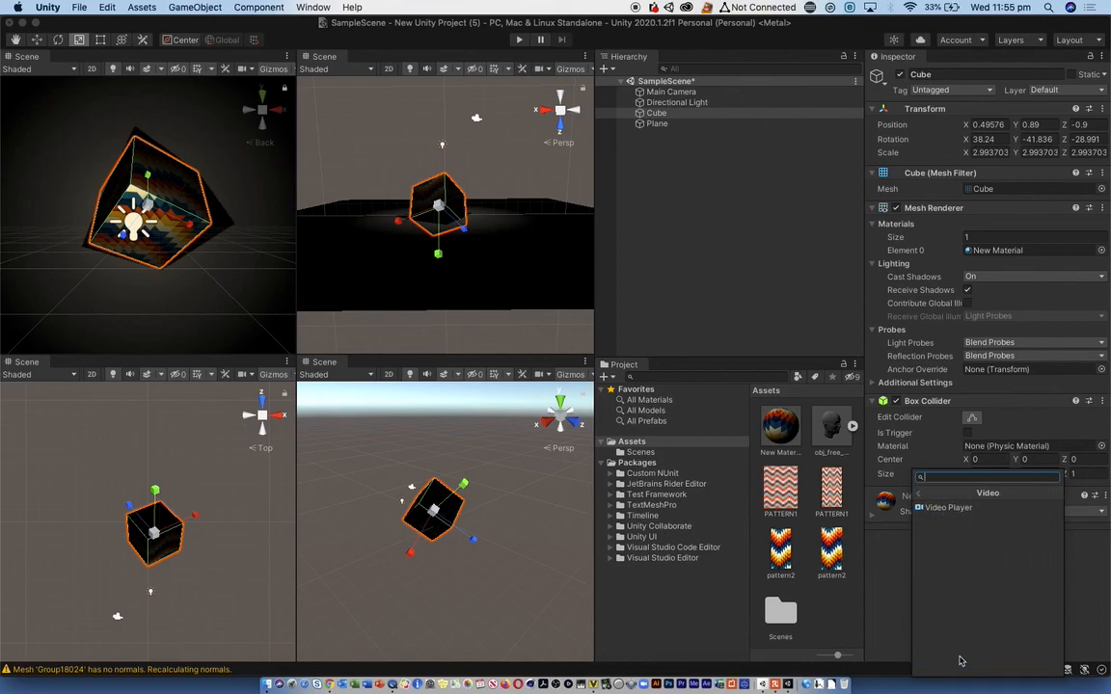
pyautogui.click(936, 510)
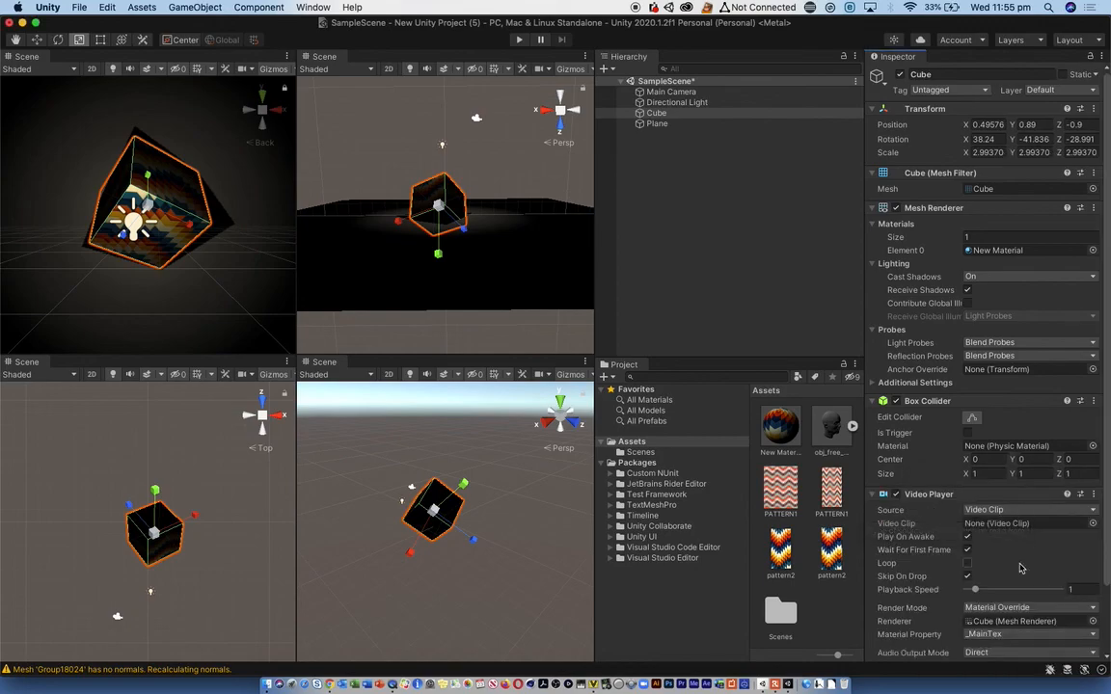
pyautogui.scroll(-3, 1021, 568)
pyautogui.moveTo(789, 492); pyautogui.dragTo(998, 454)
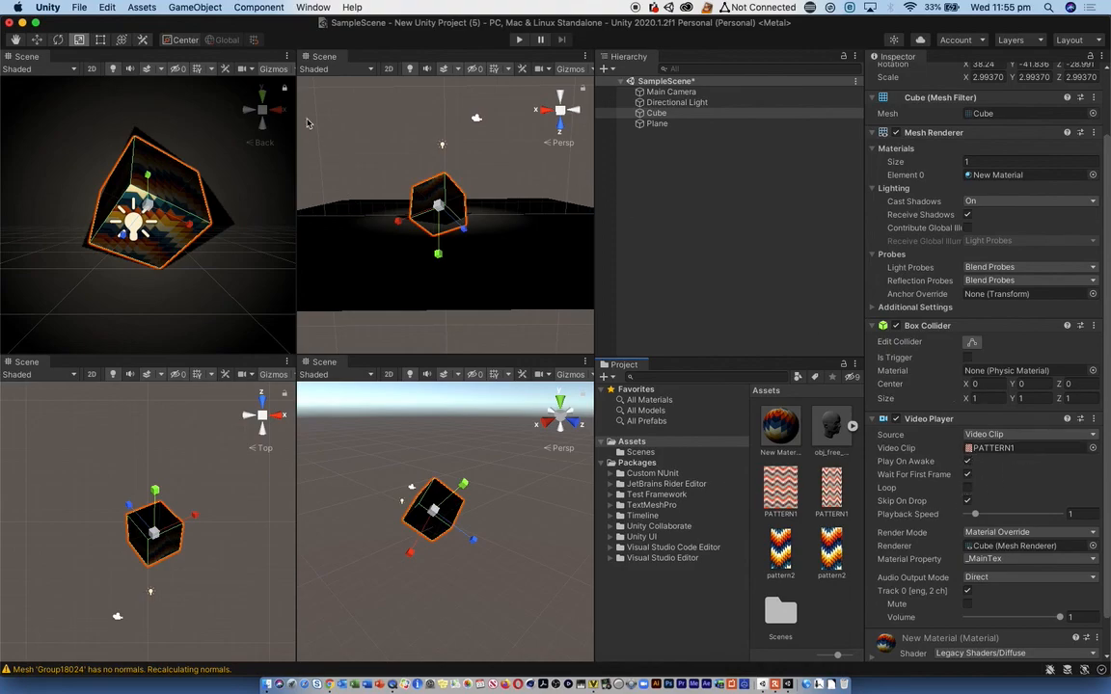
# - Play the scene and rotate the cube freely to about X 19.9, Y -260 and Z -115.9
pyautogui.click(520, 42)
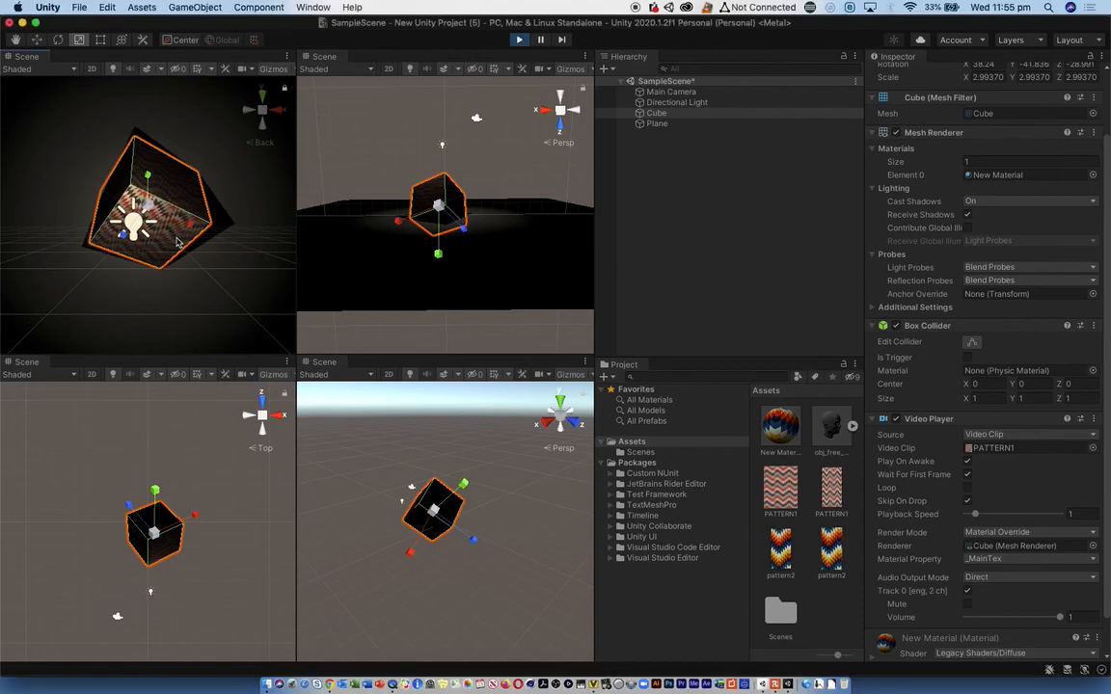
pyautogui.press('e')
pyautogui.moveTo(162, 222); pyautogui.dragTo(241, 179)
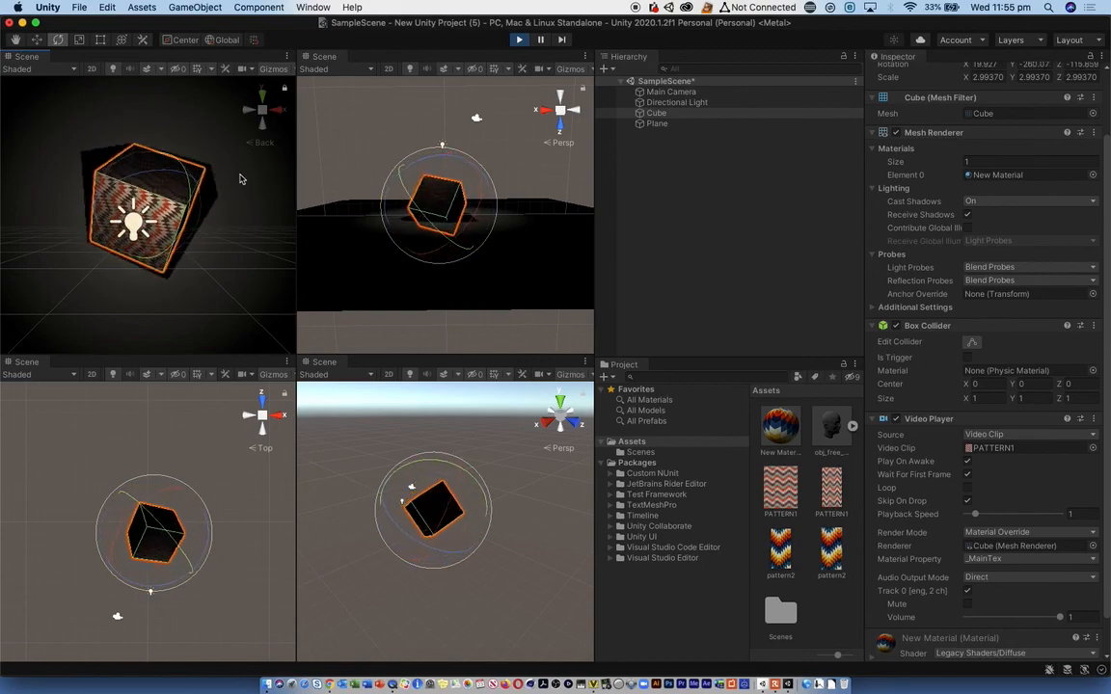